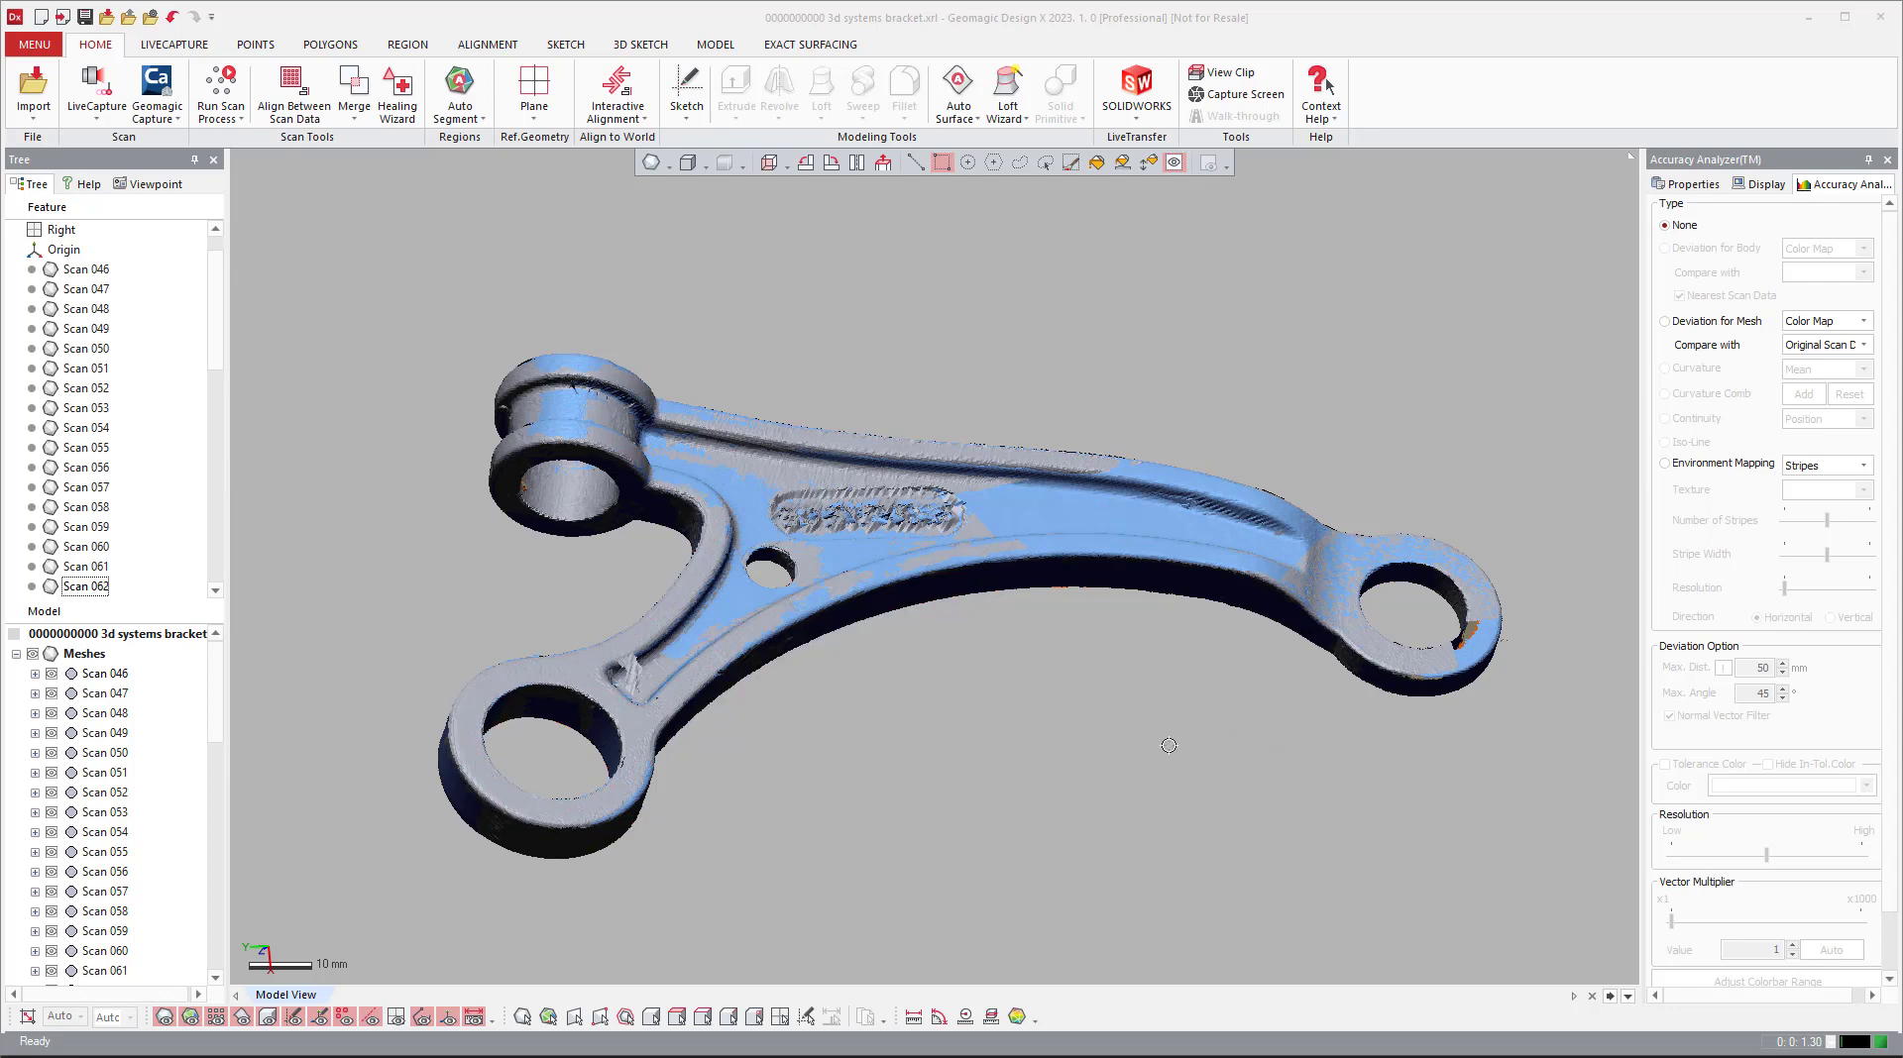
right_click_drag(1165, 745, 1162, 742)
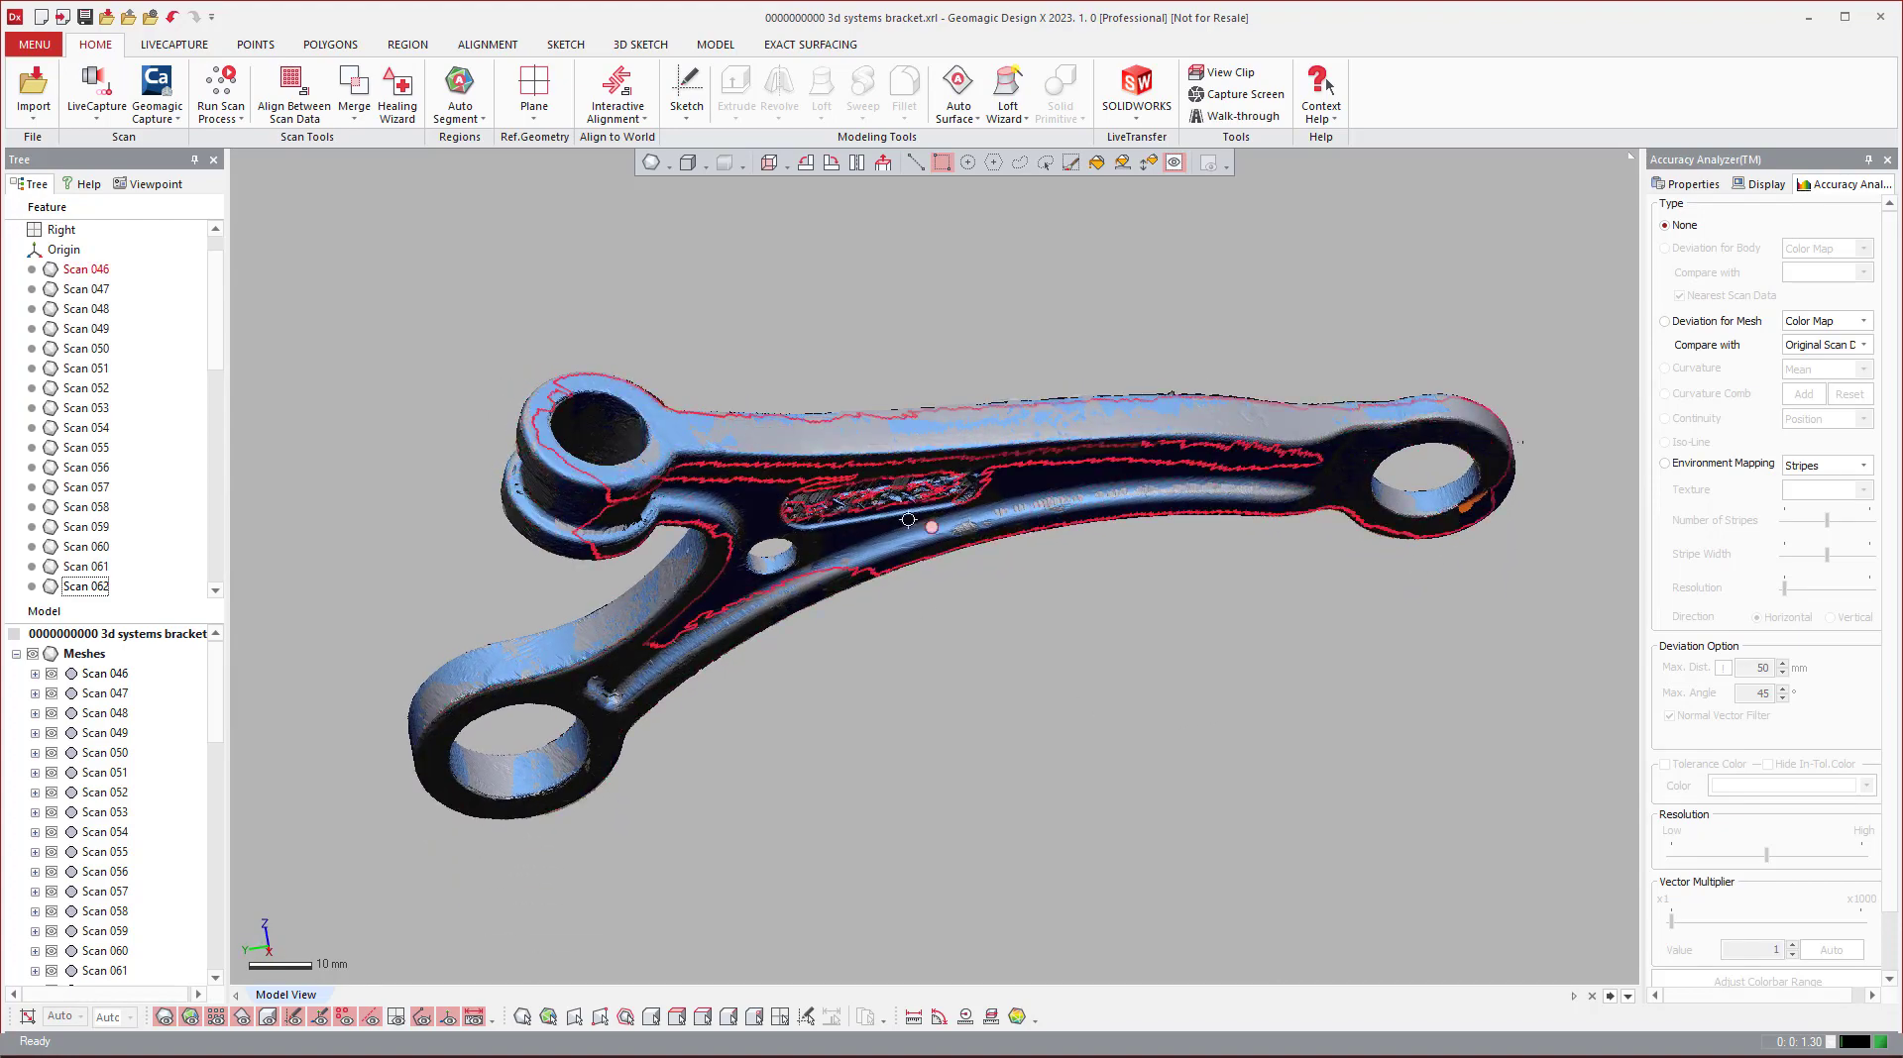
left_click_drag(219, 704, 276, 684)
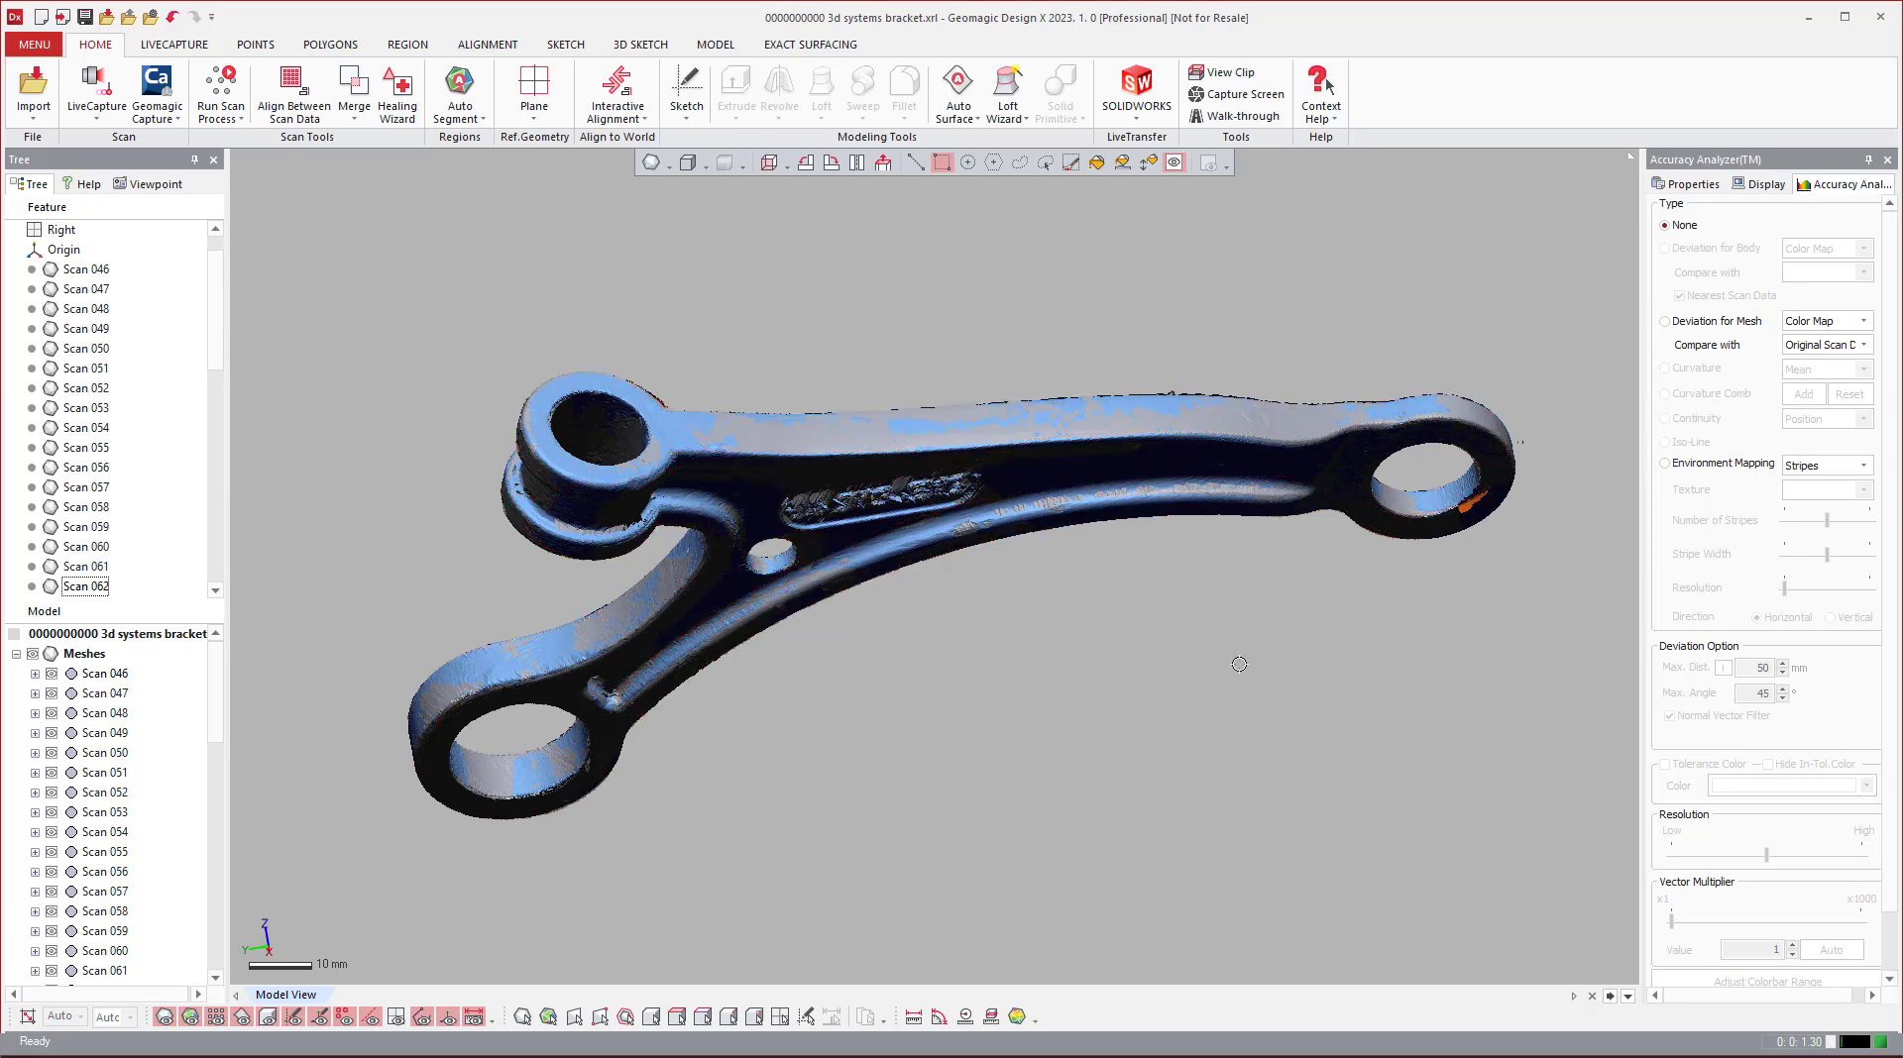
right_click_drag(1264, 676, 884, 491)
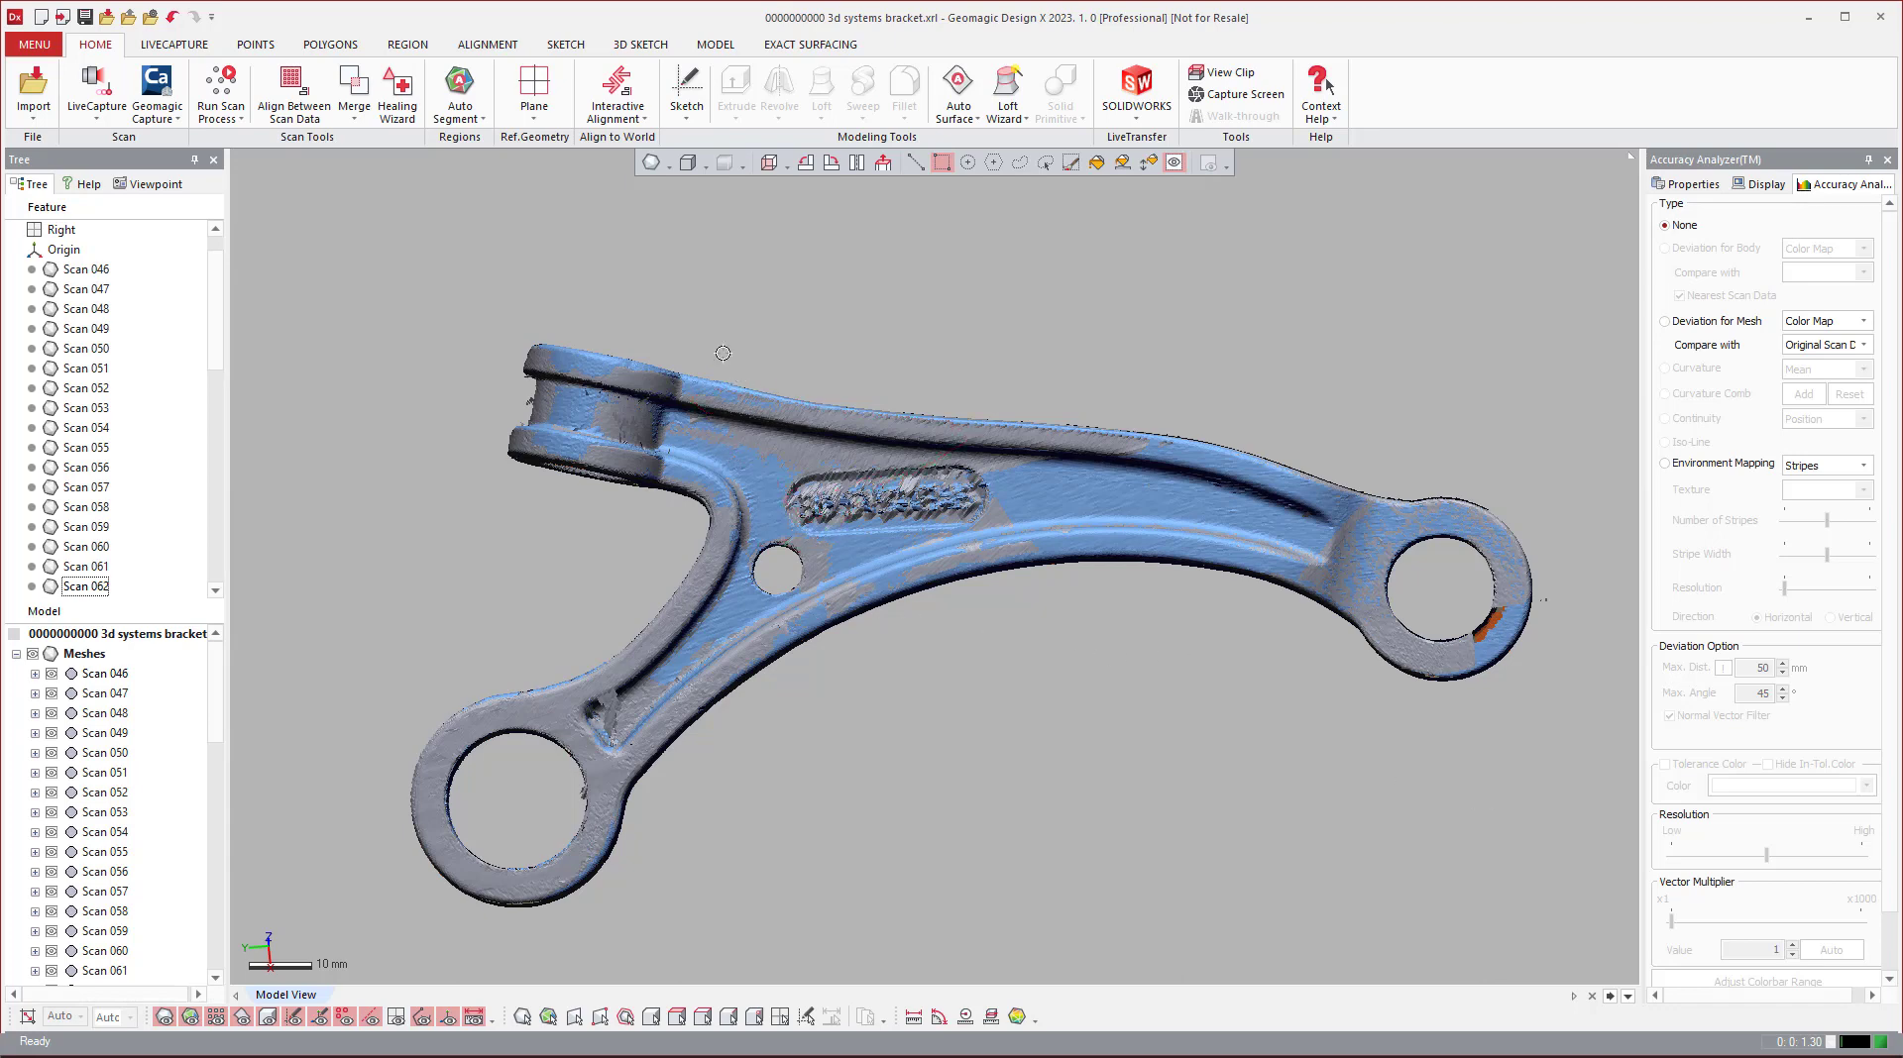
Step: Open the Process Designer and look through its list of predefined scan processes
left_click(224, 112)
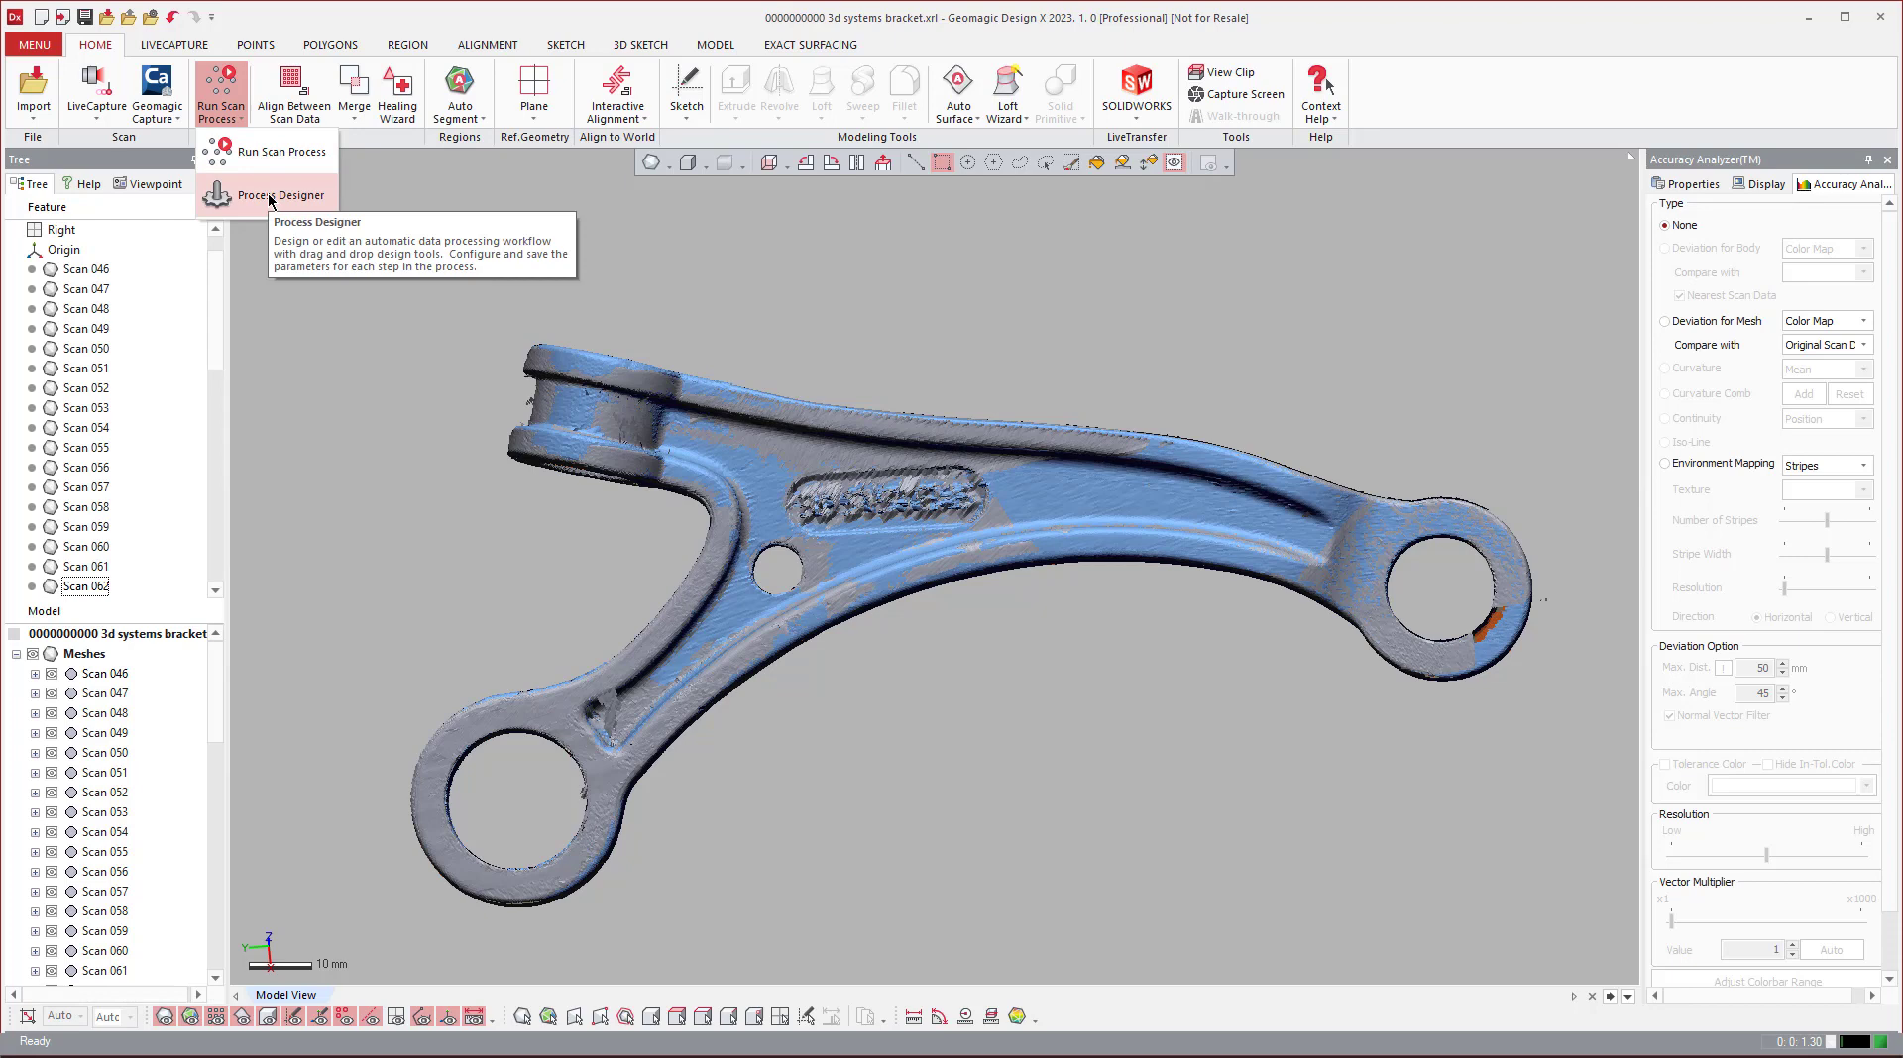
left_click(269, 197)
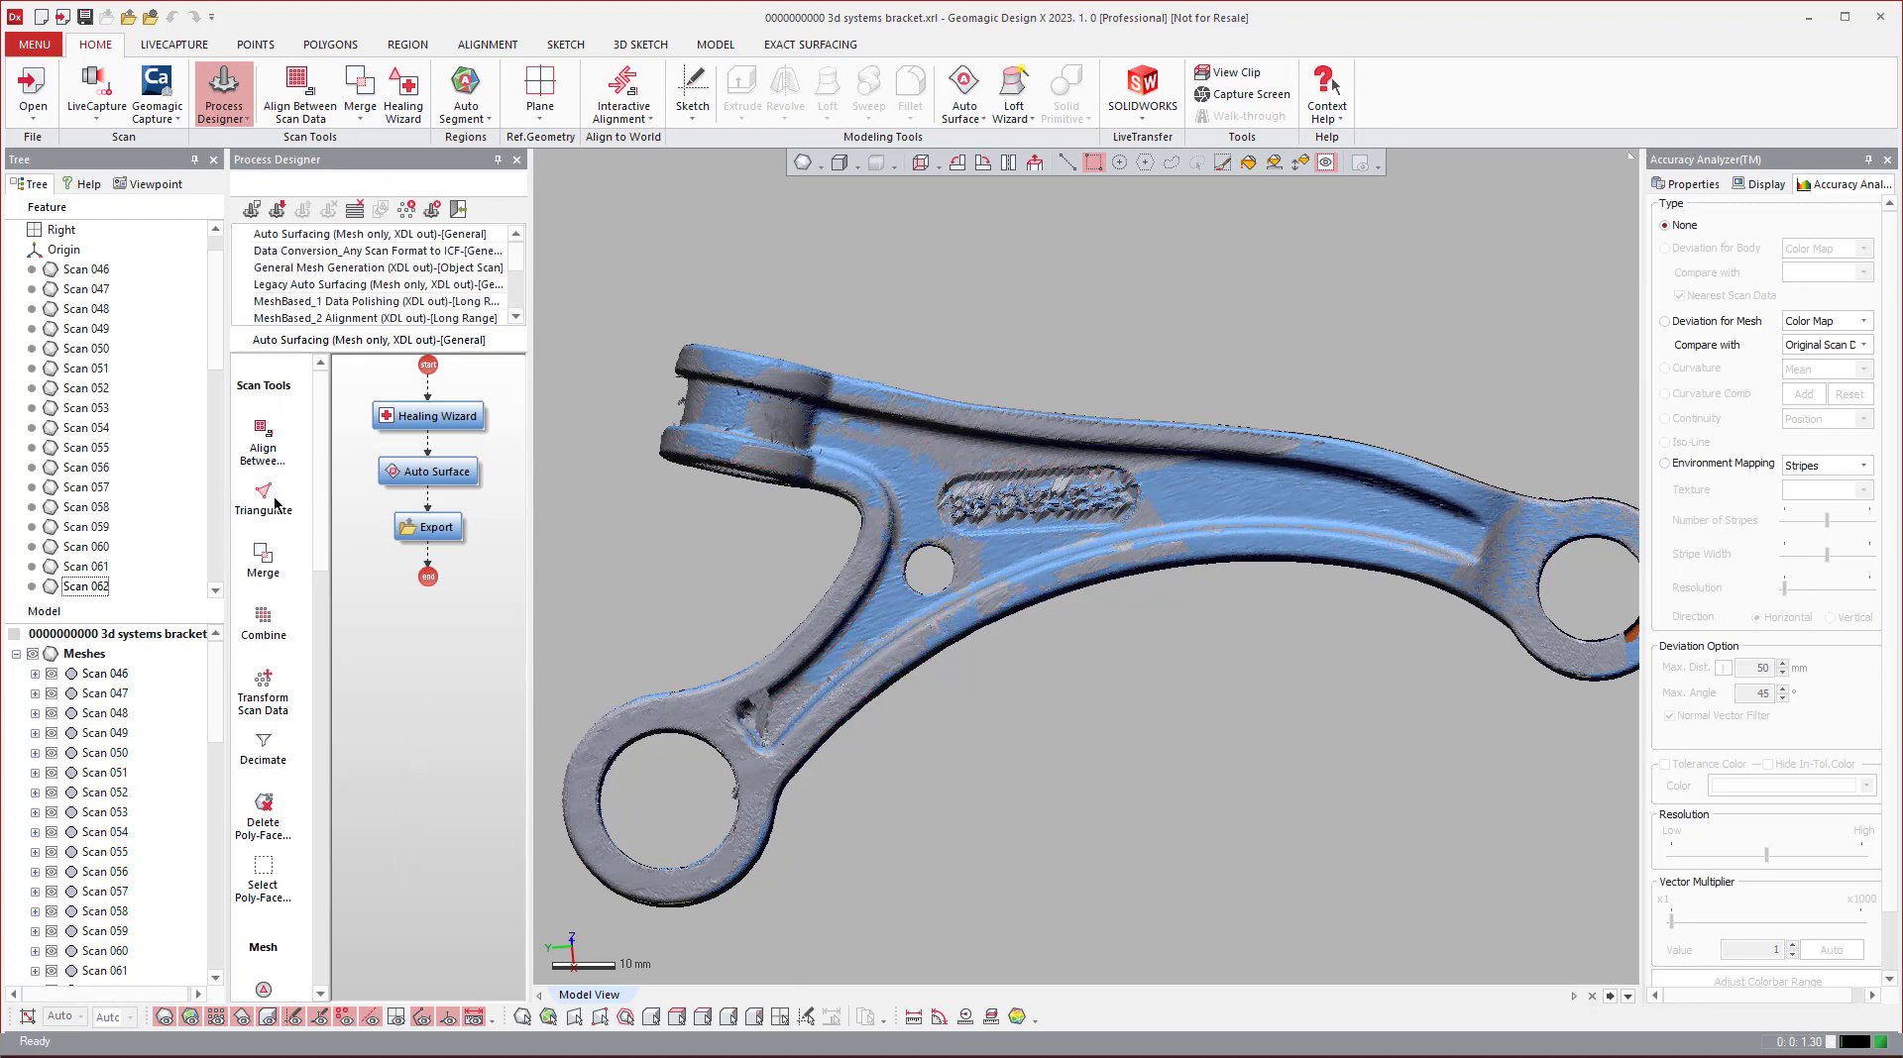
scroll(277, 500, "down", 5)
scroll(282, 530, "down", 5)
scroll(281, 512, "up", 10)
scroll(303, 270, "down", 3)
scroll(303, 271, "up", 3)
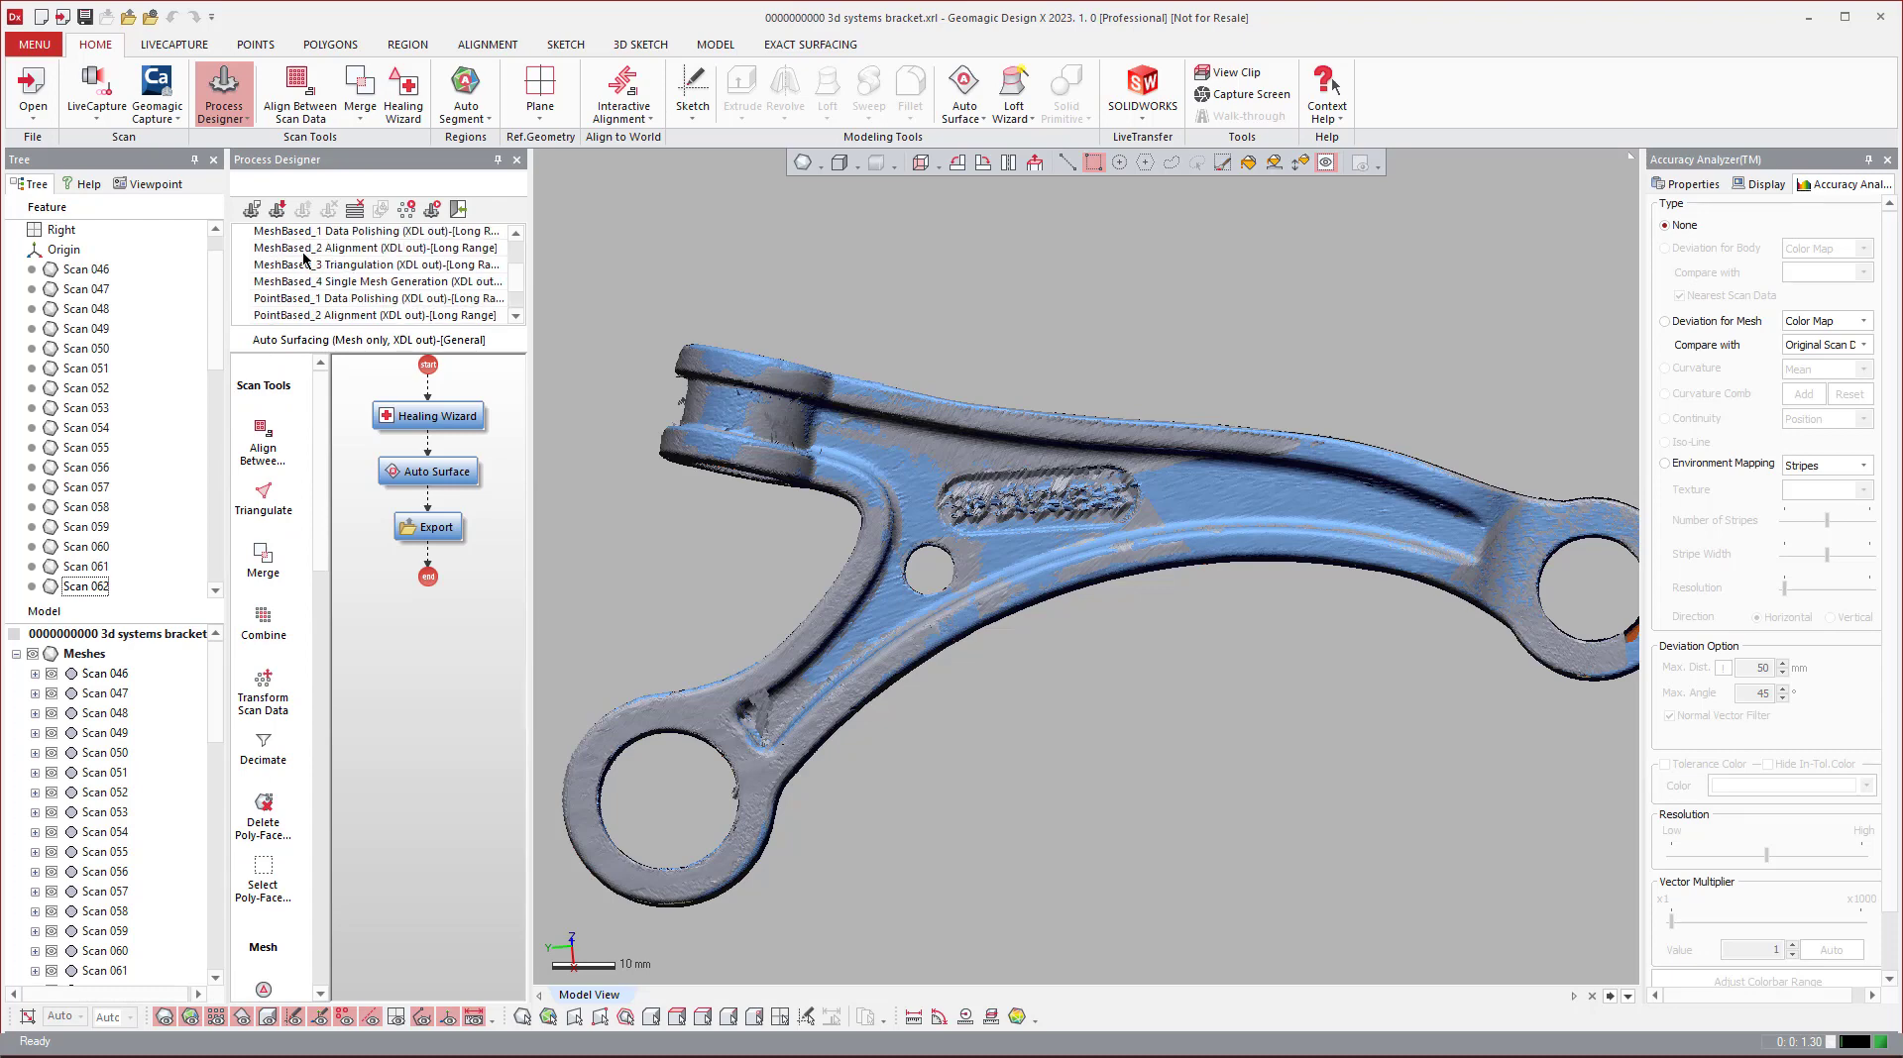
Step: Create a new empty scan process and rename it "Scan Process Tutorial 2"
left_click(253, 210)
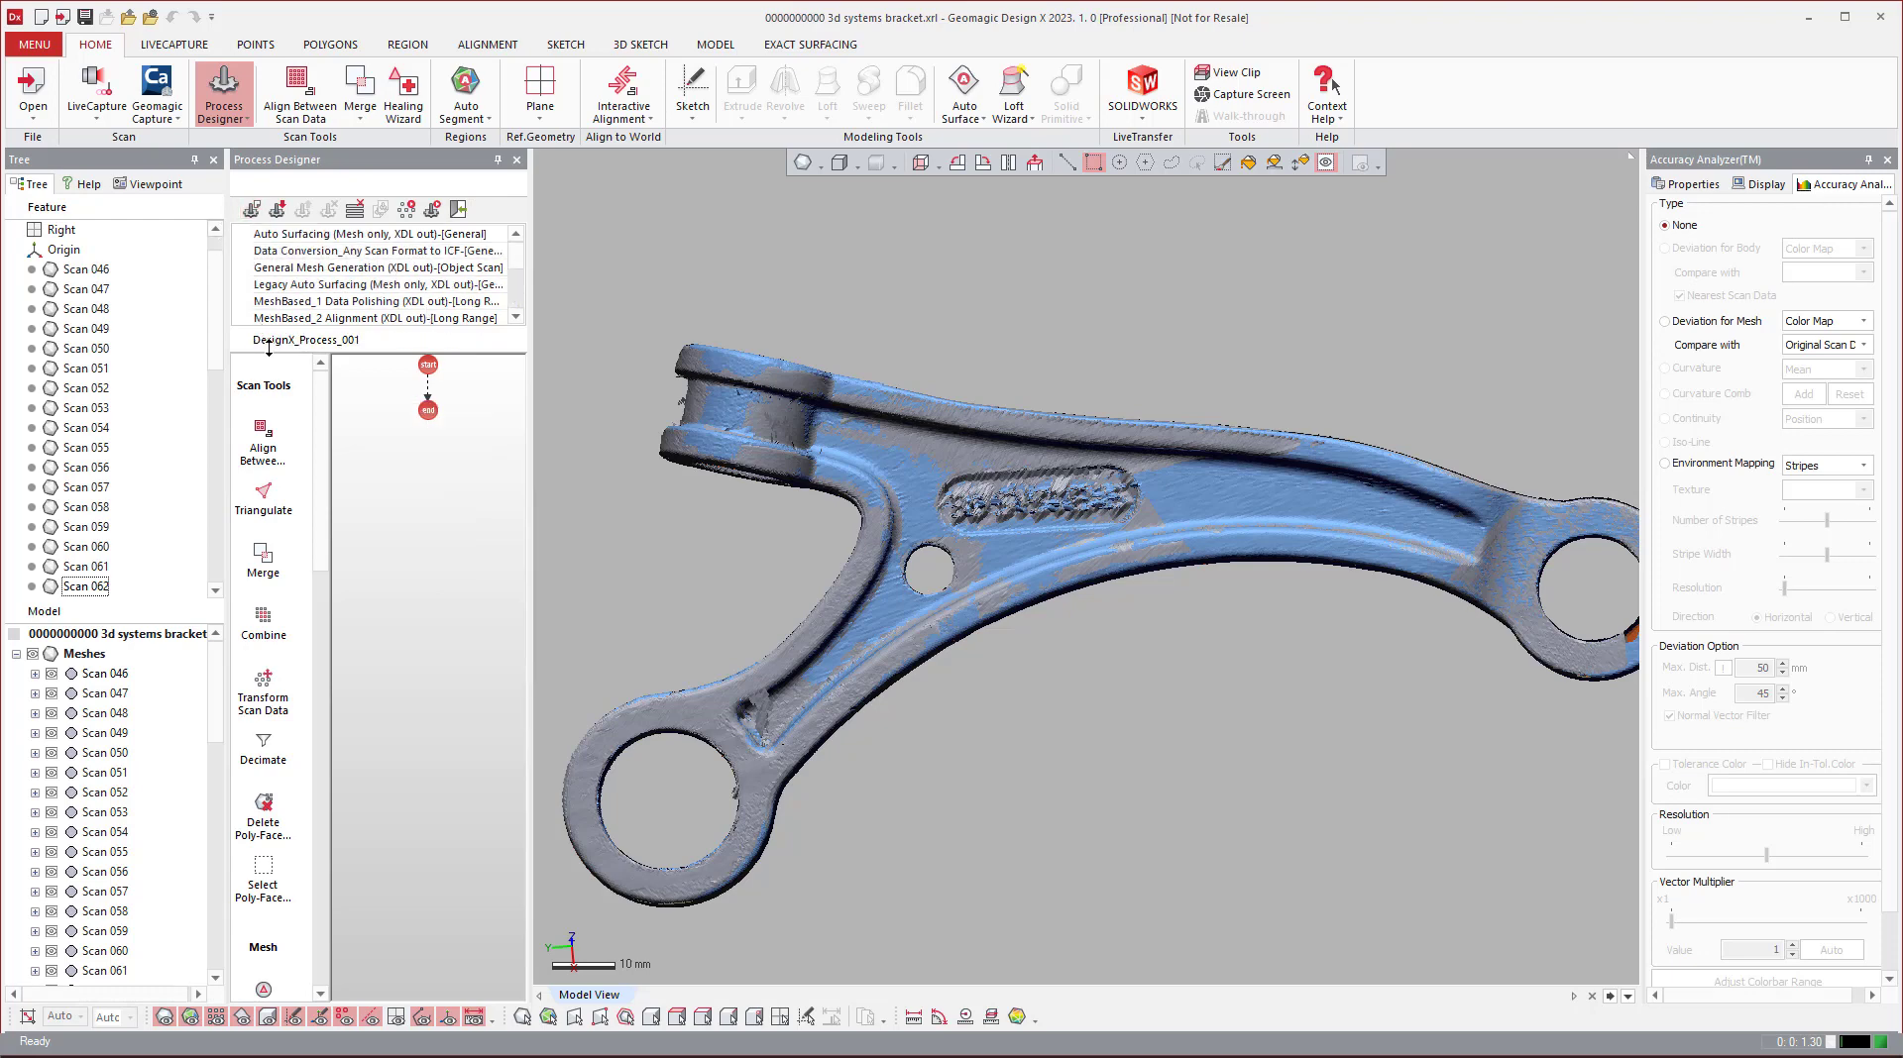
scroll(366, 286, "down", 3)
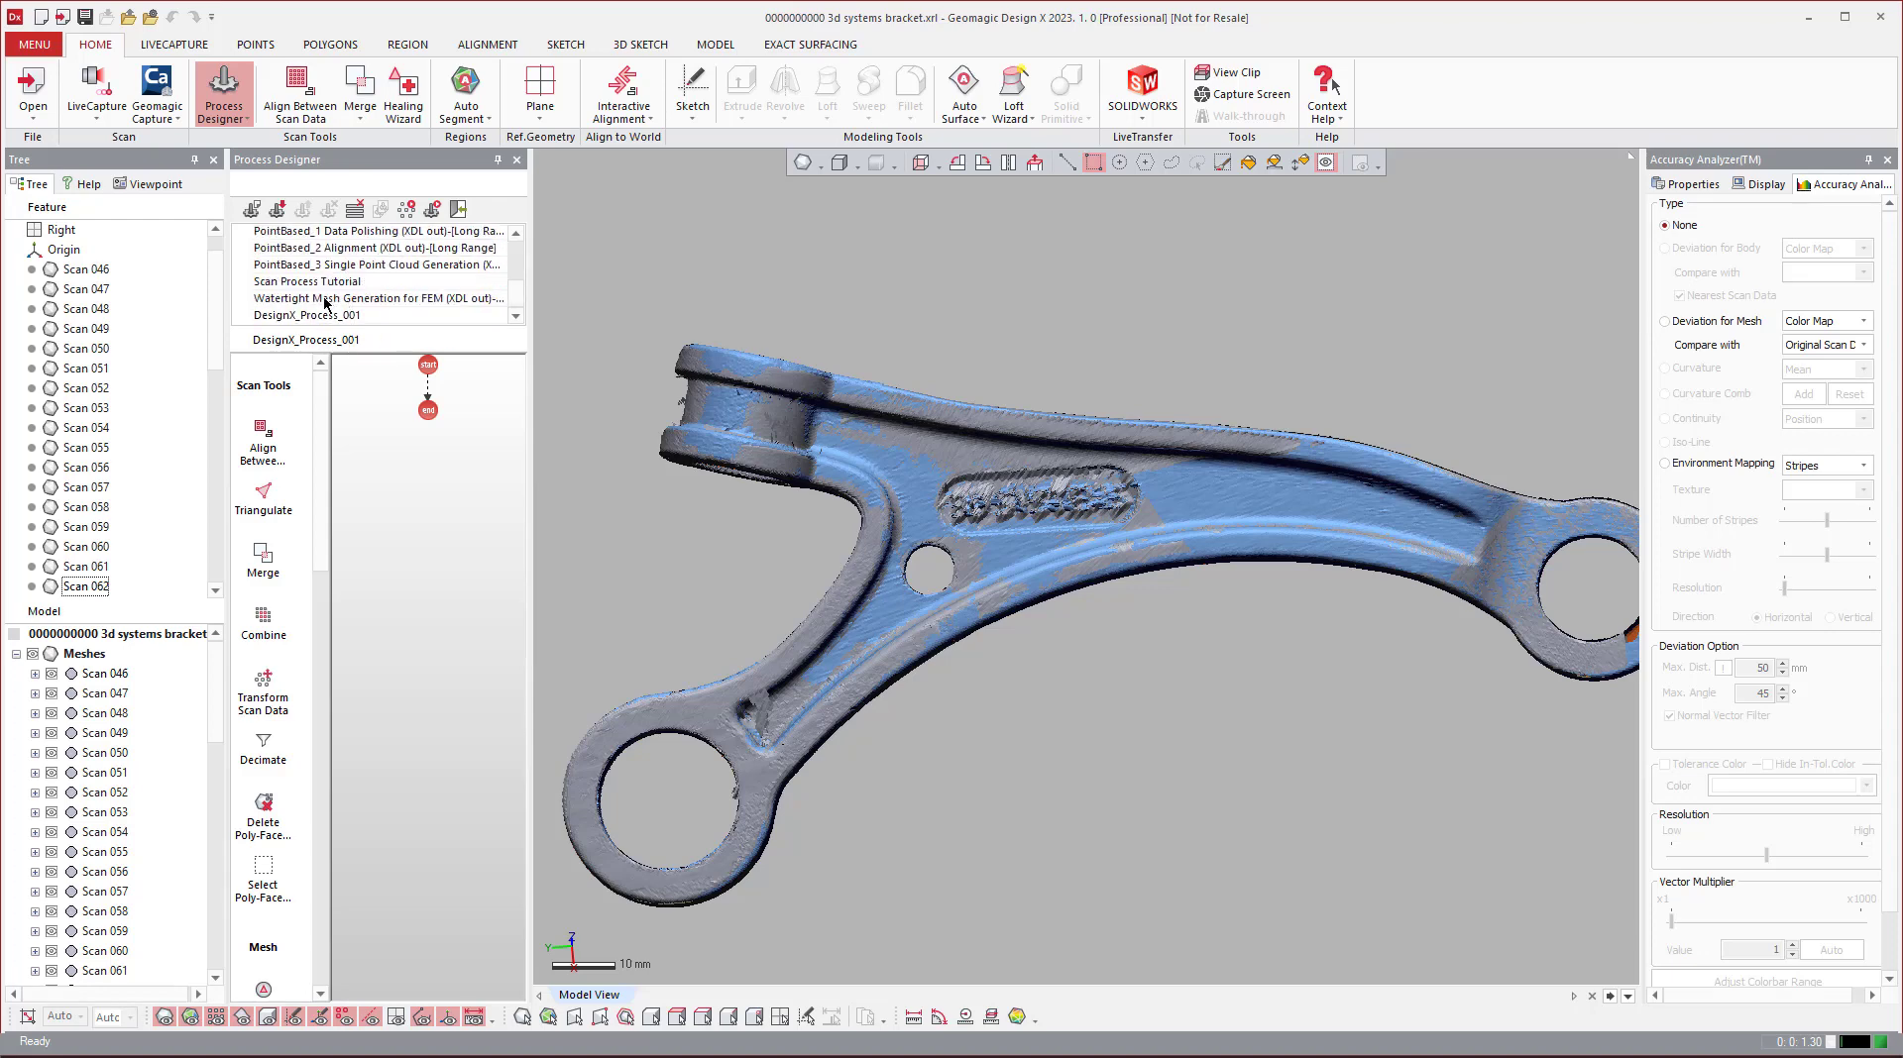
left_click(305, 315)
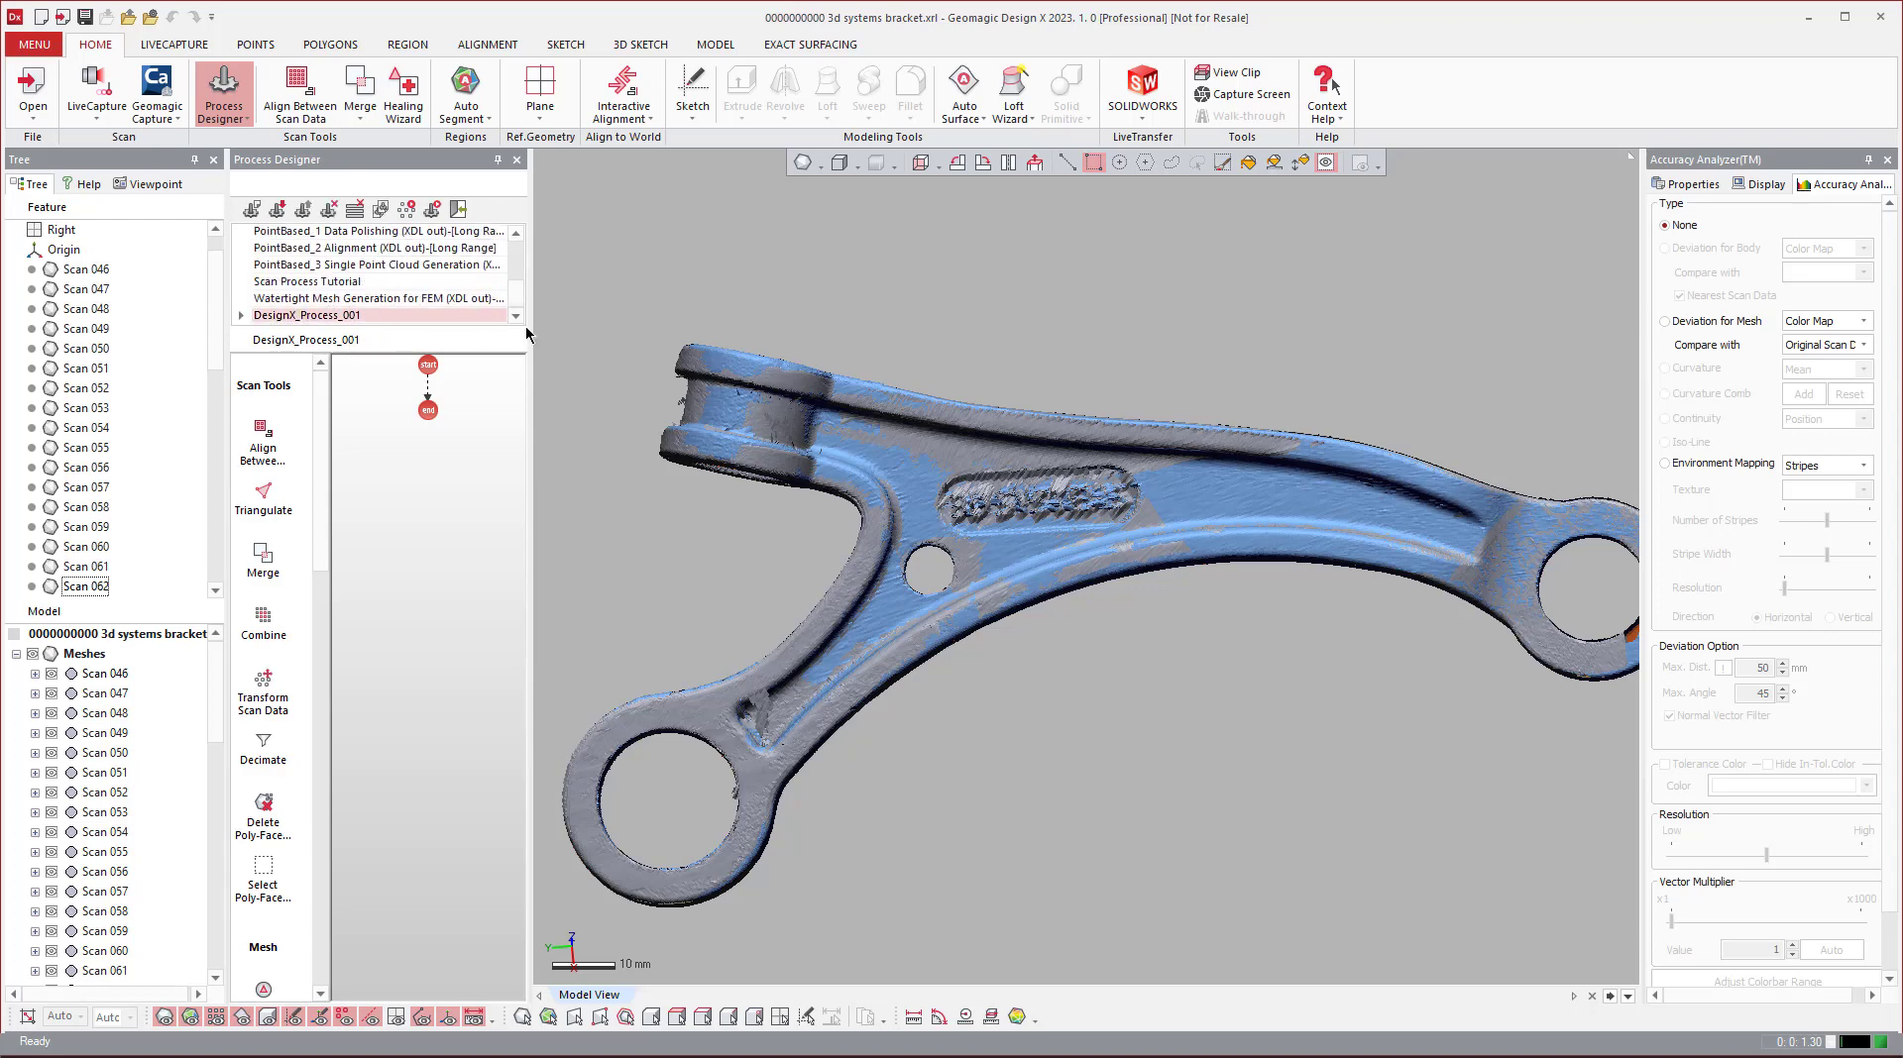
key("F2")
type("S")
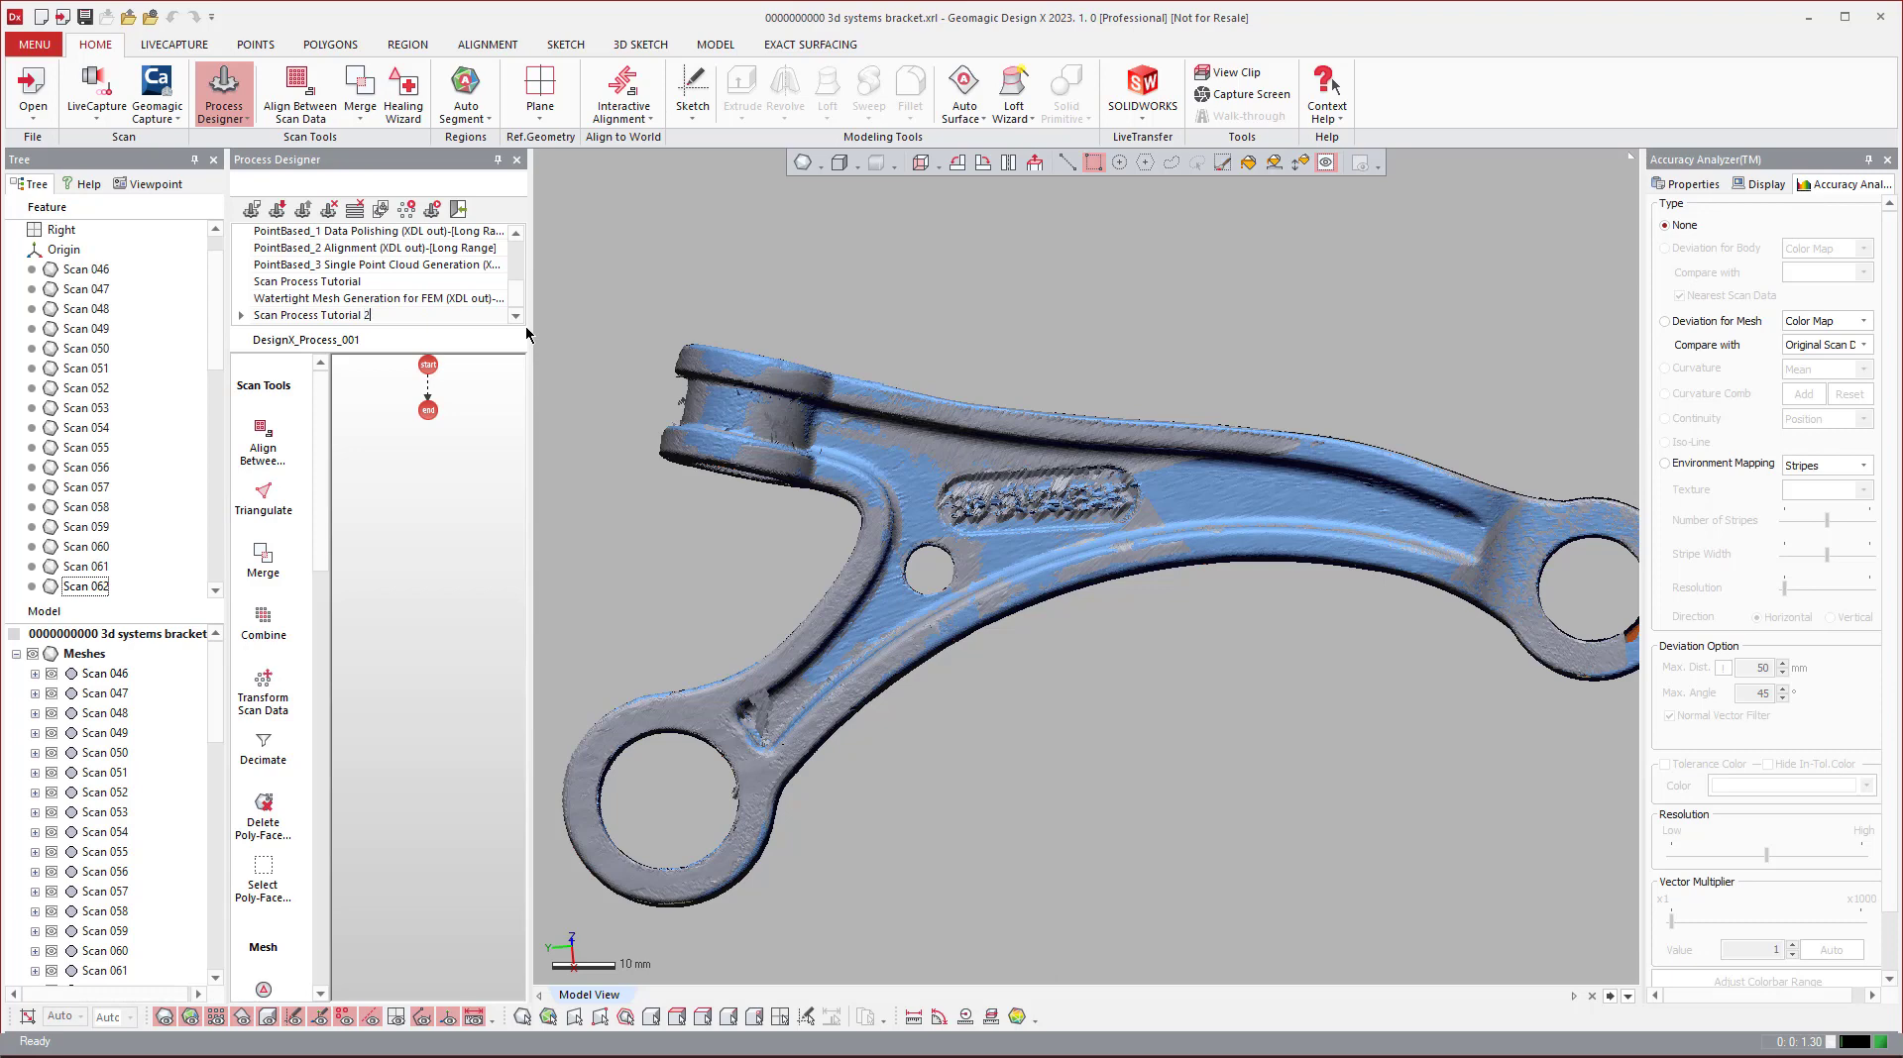
type("can Process Tutorial 2")
key("Return")
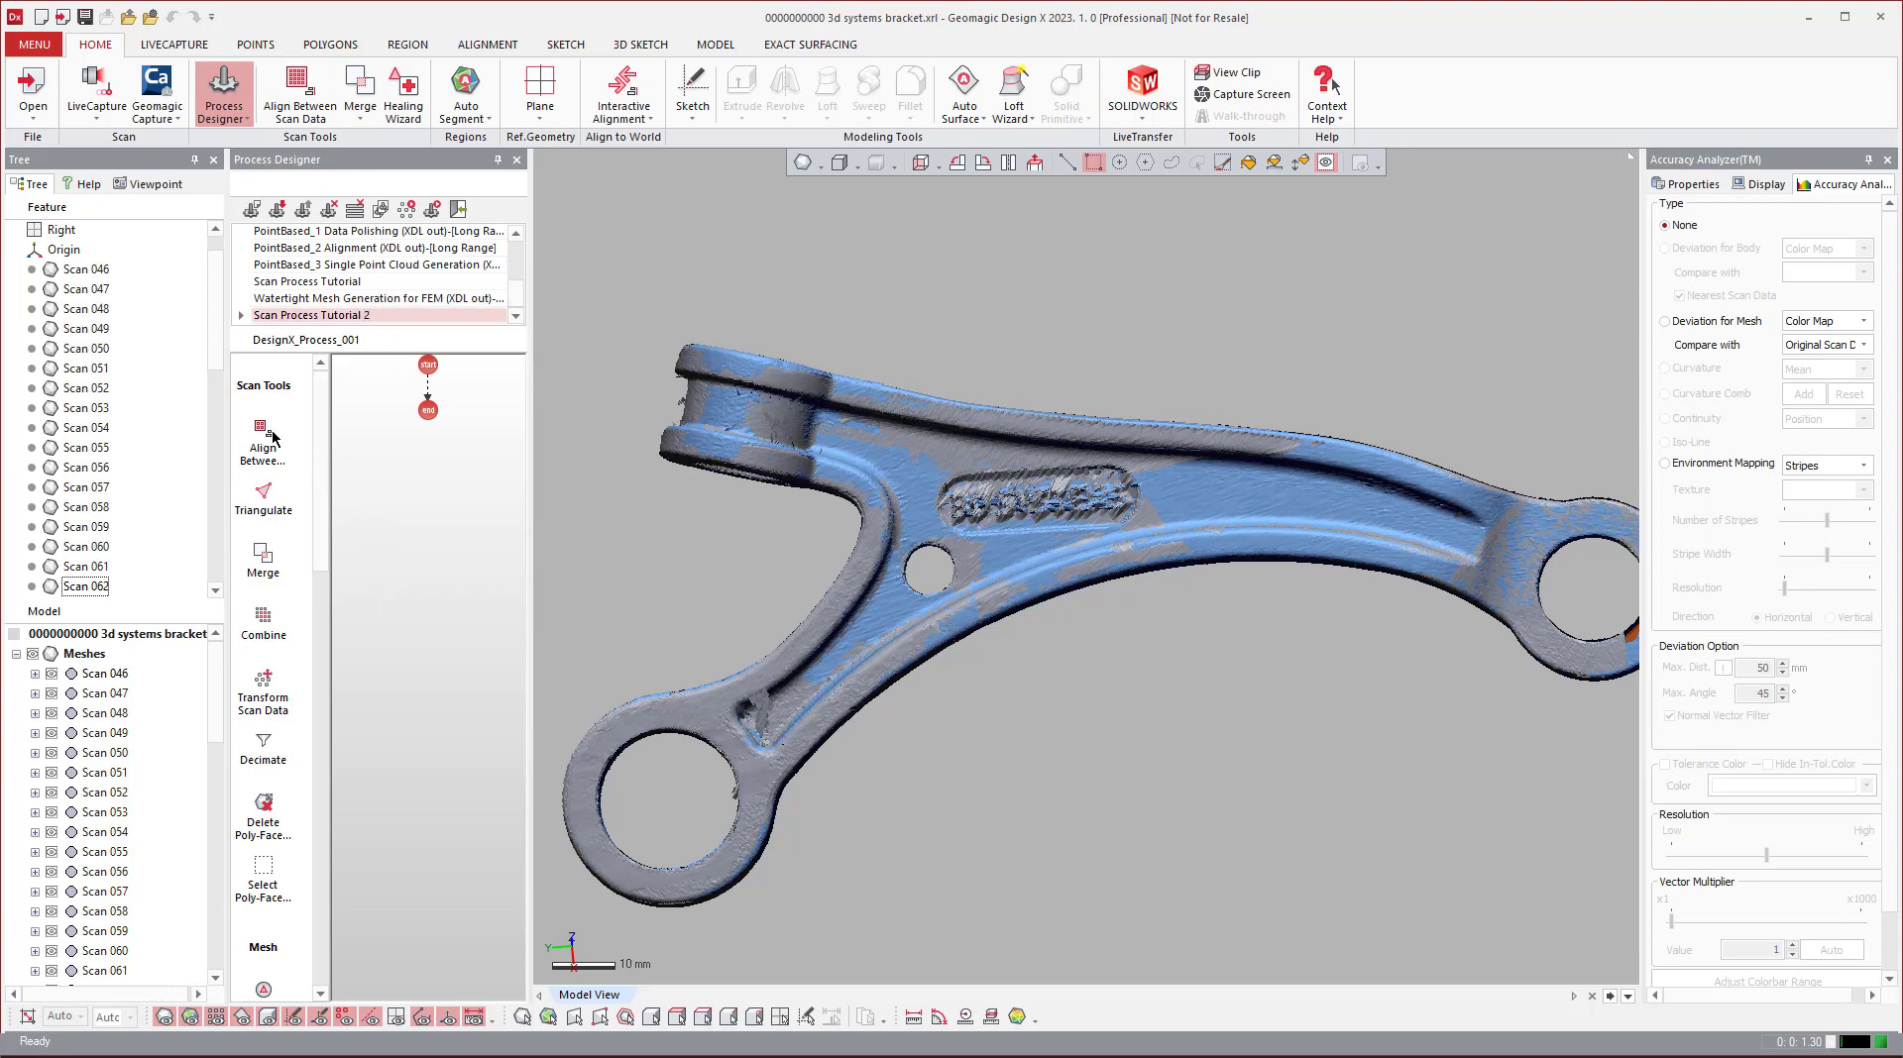
Step: Add Align Between Scan Data as the first operation, using the Global And Fine method with a maximum iteration count of 10
scroll(278, 555, "down", 3)
scroll(281, 614, "up", 3)
left_click_drag(272, 442, 433, 409)
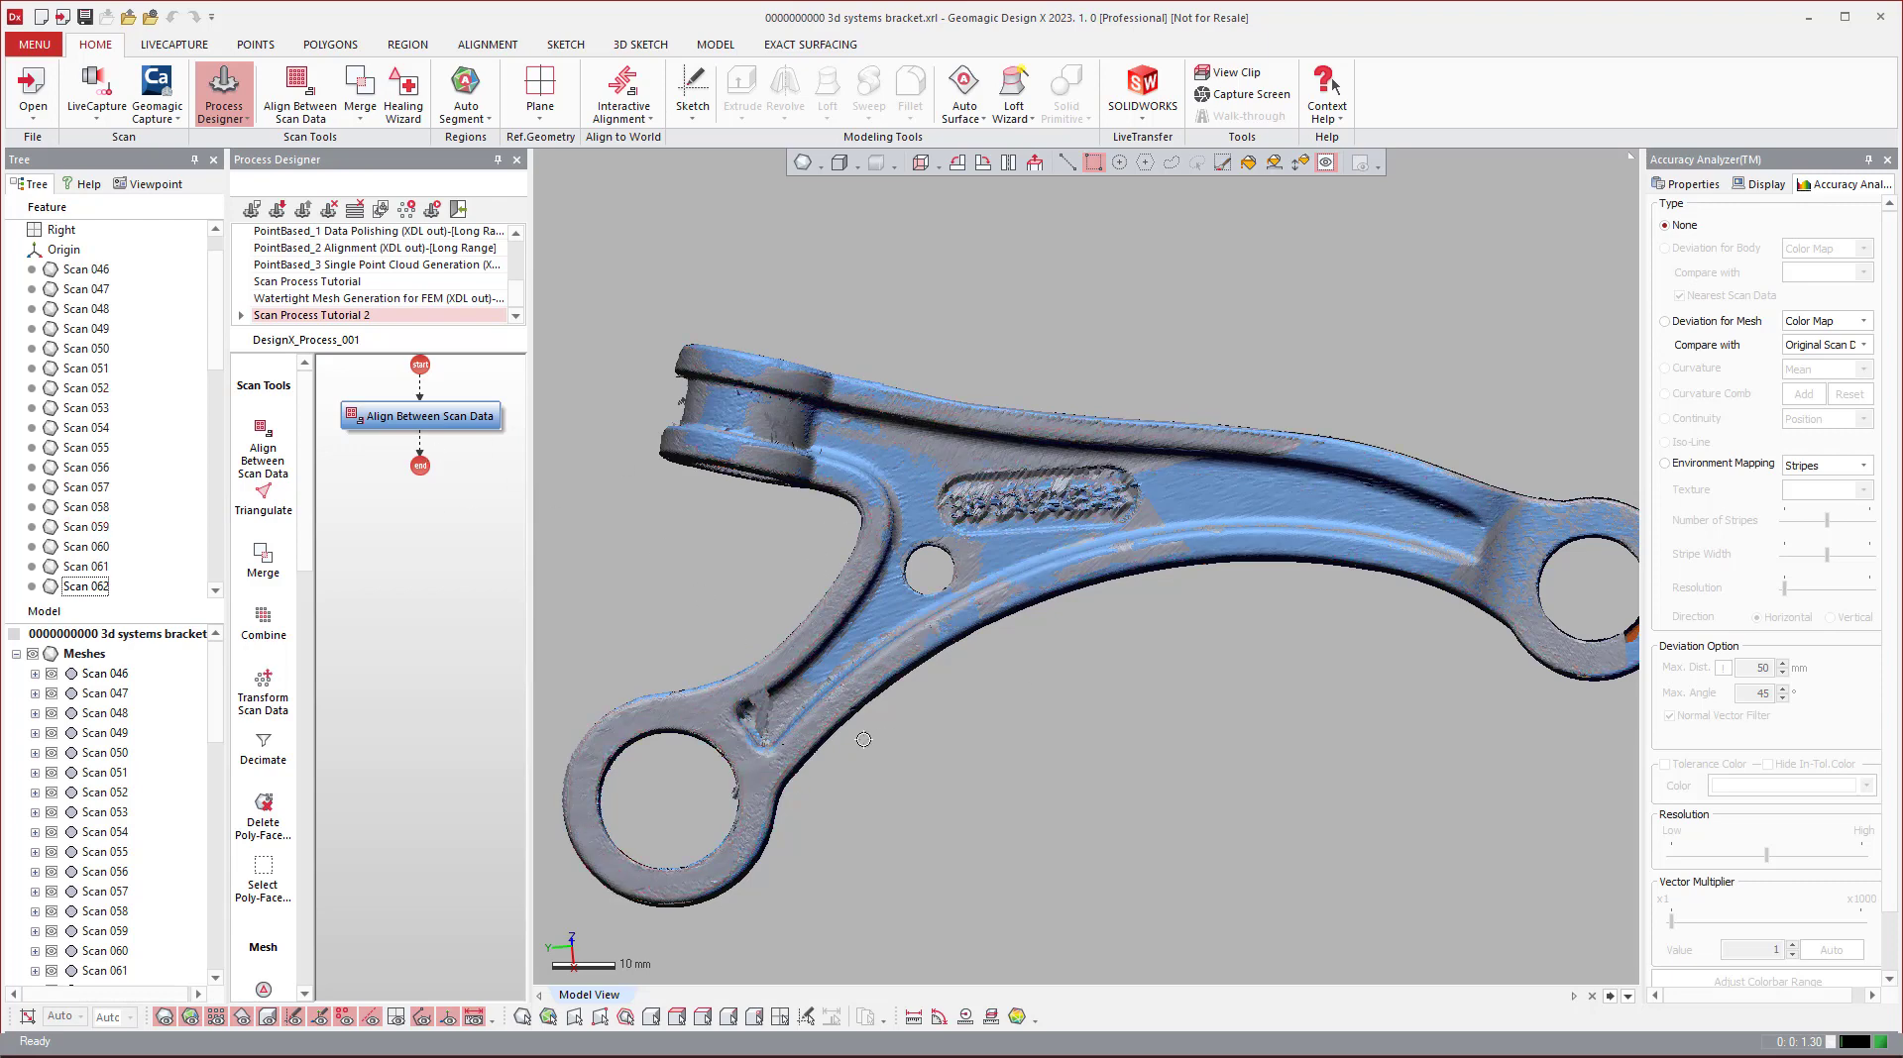
double_click(439, 421)
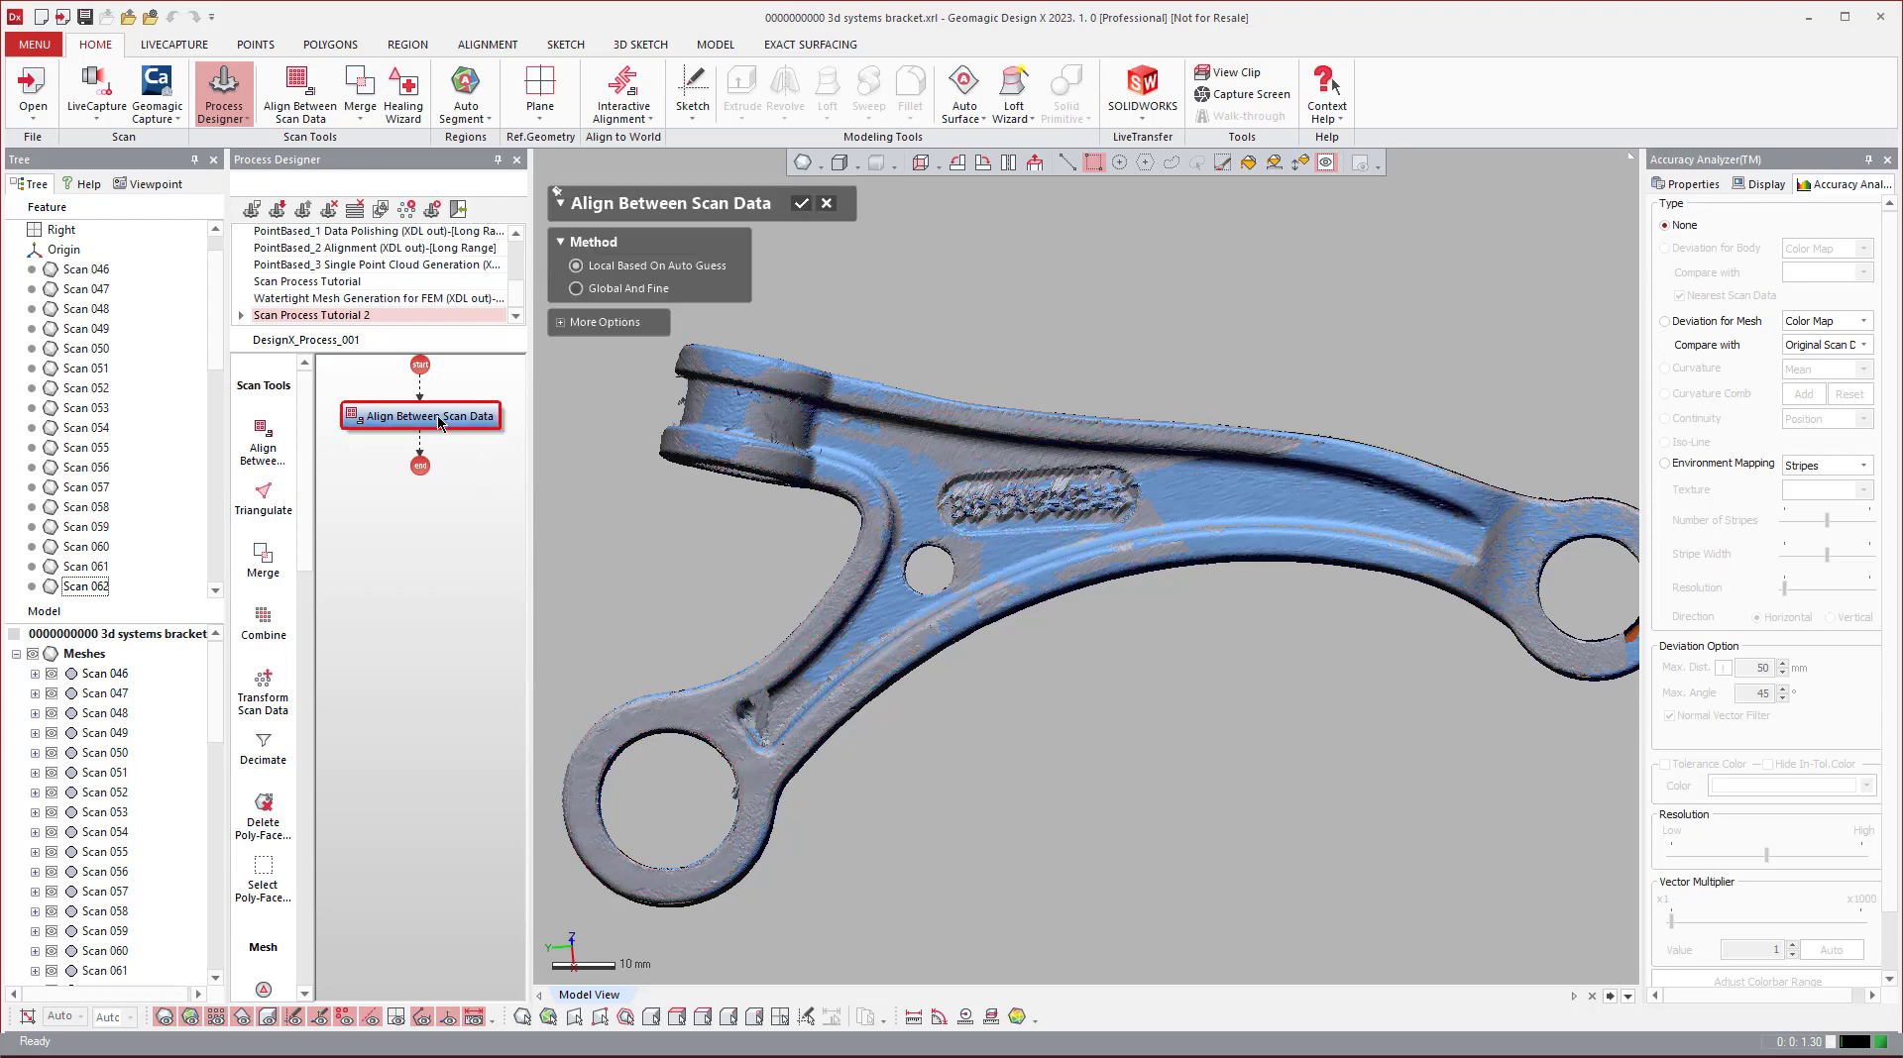
left_click(626, 289)
double_click(744, 366)
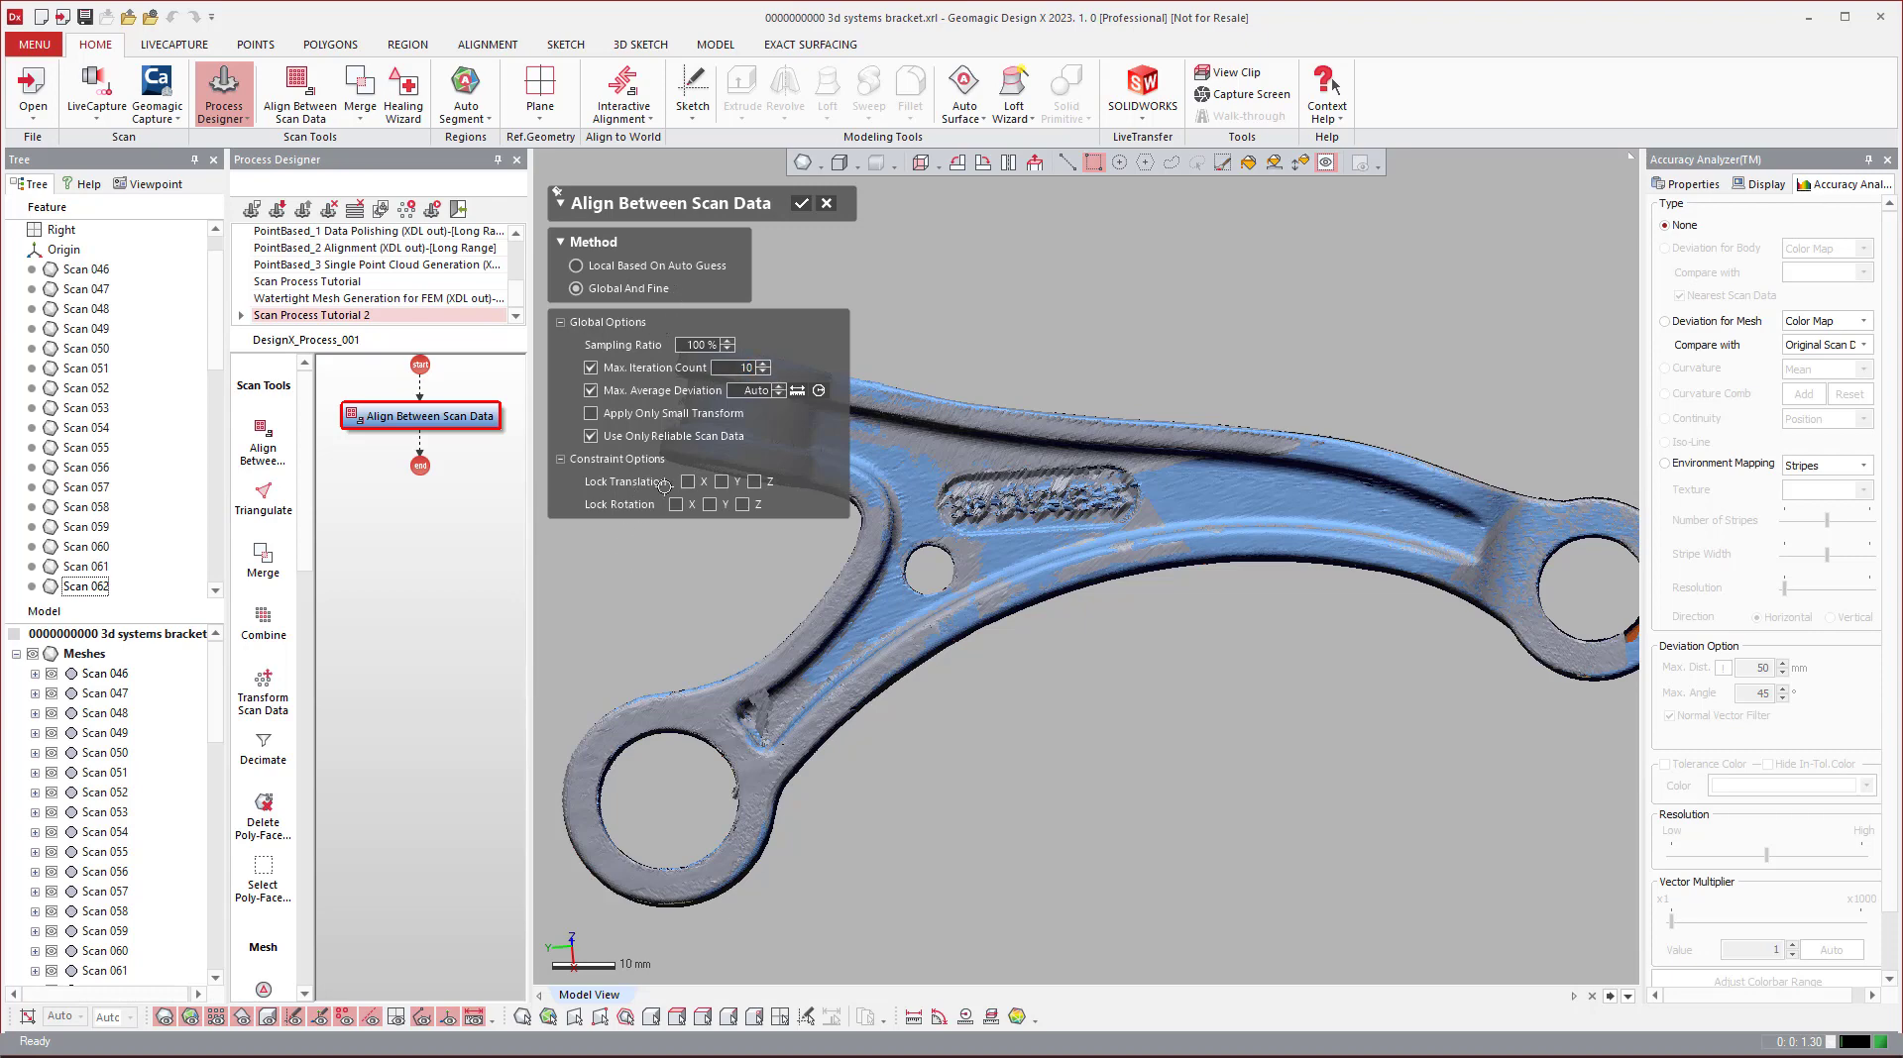
left_click(802, 203)
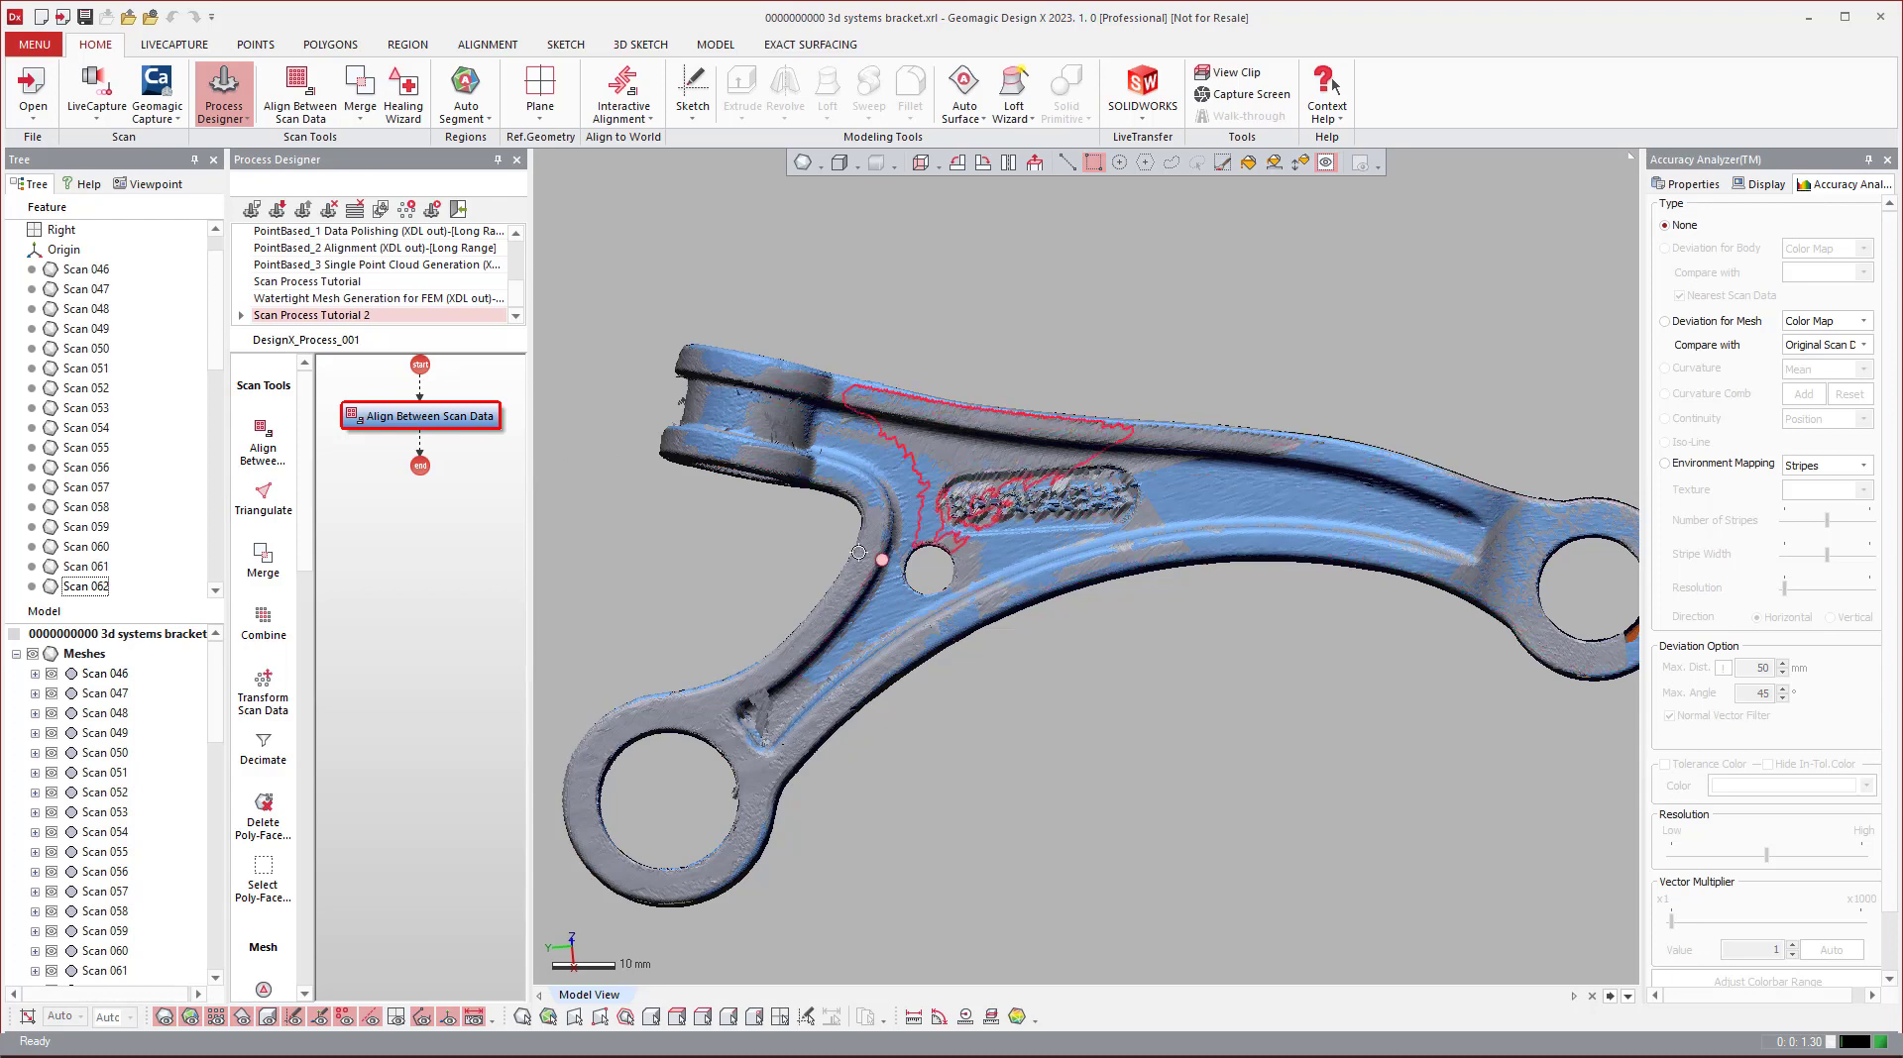
Step: Add Merge after the alignment, set to Volume Merge with the geometry capture accuracy moved slightly towards Tight
scroll(1206, 716, "down", 1)
right_click_drag(1206, 715, 1269, 713)
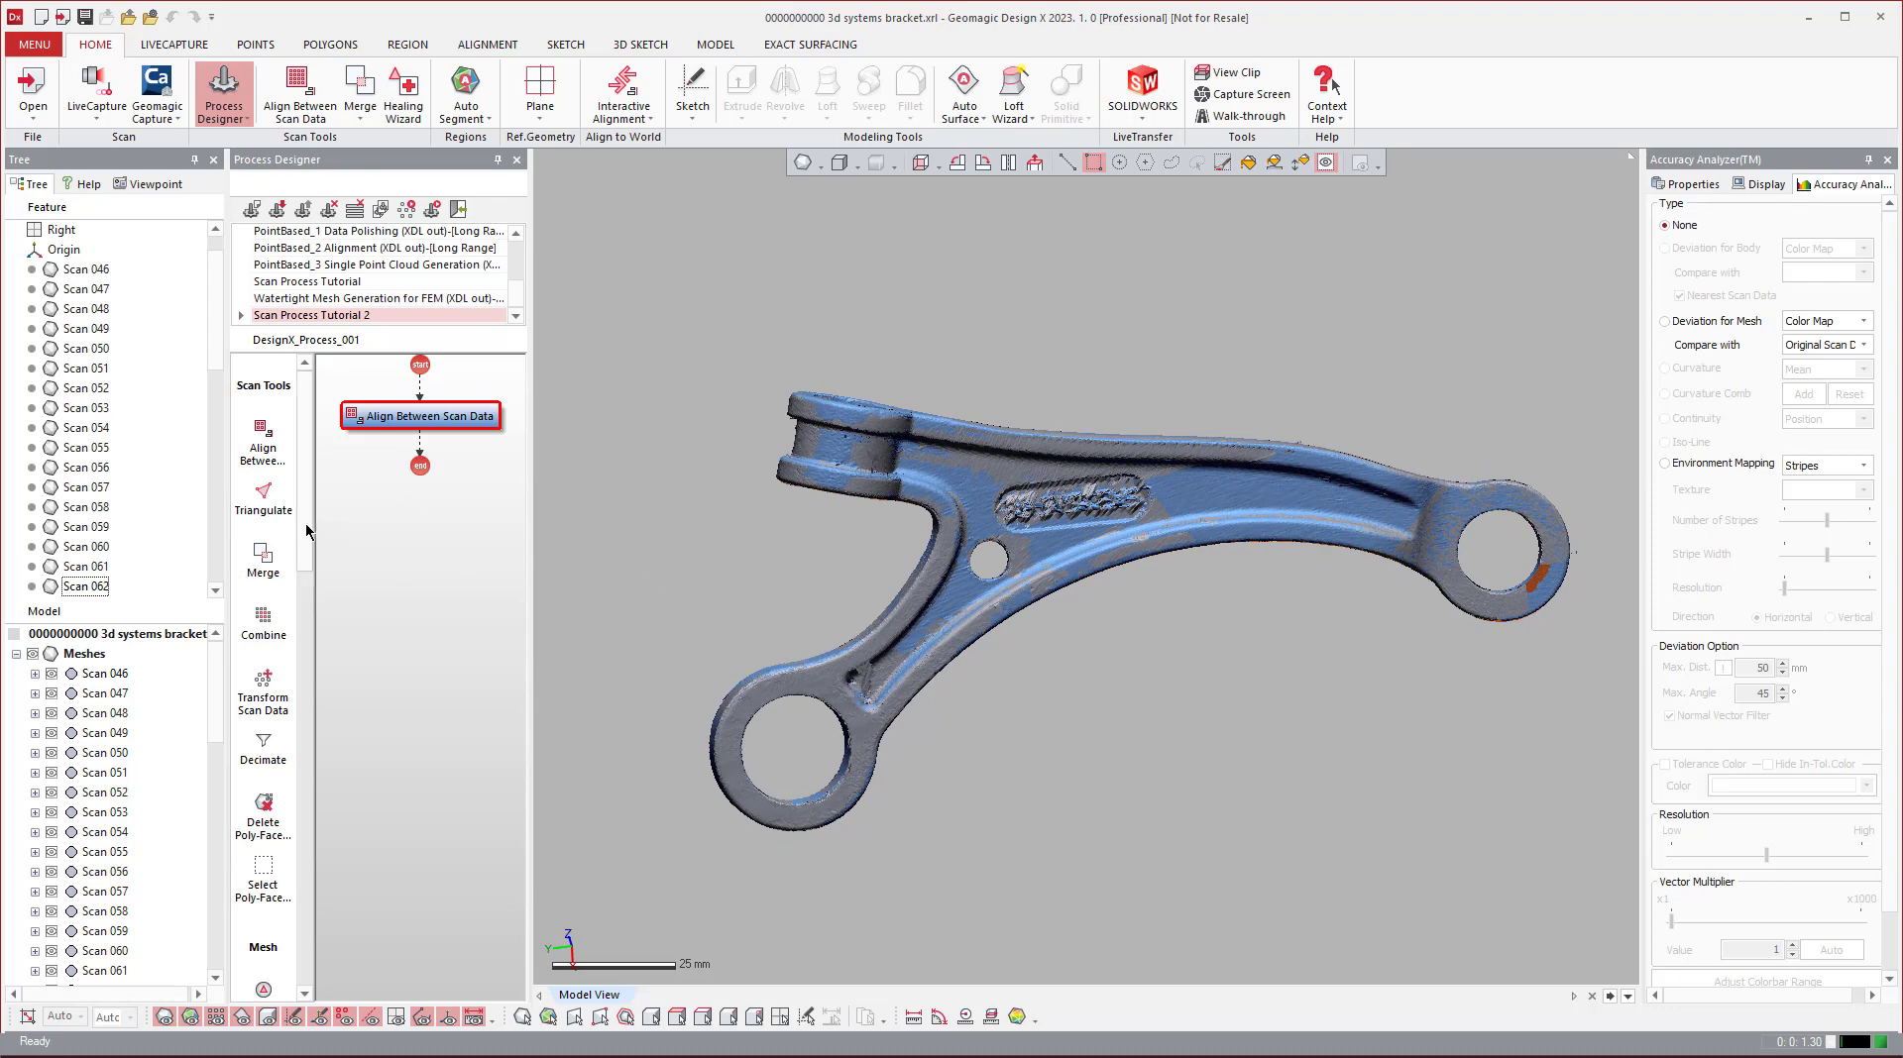
left_click_drag(265, 566, 432, 456)
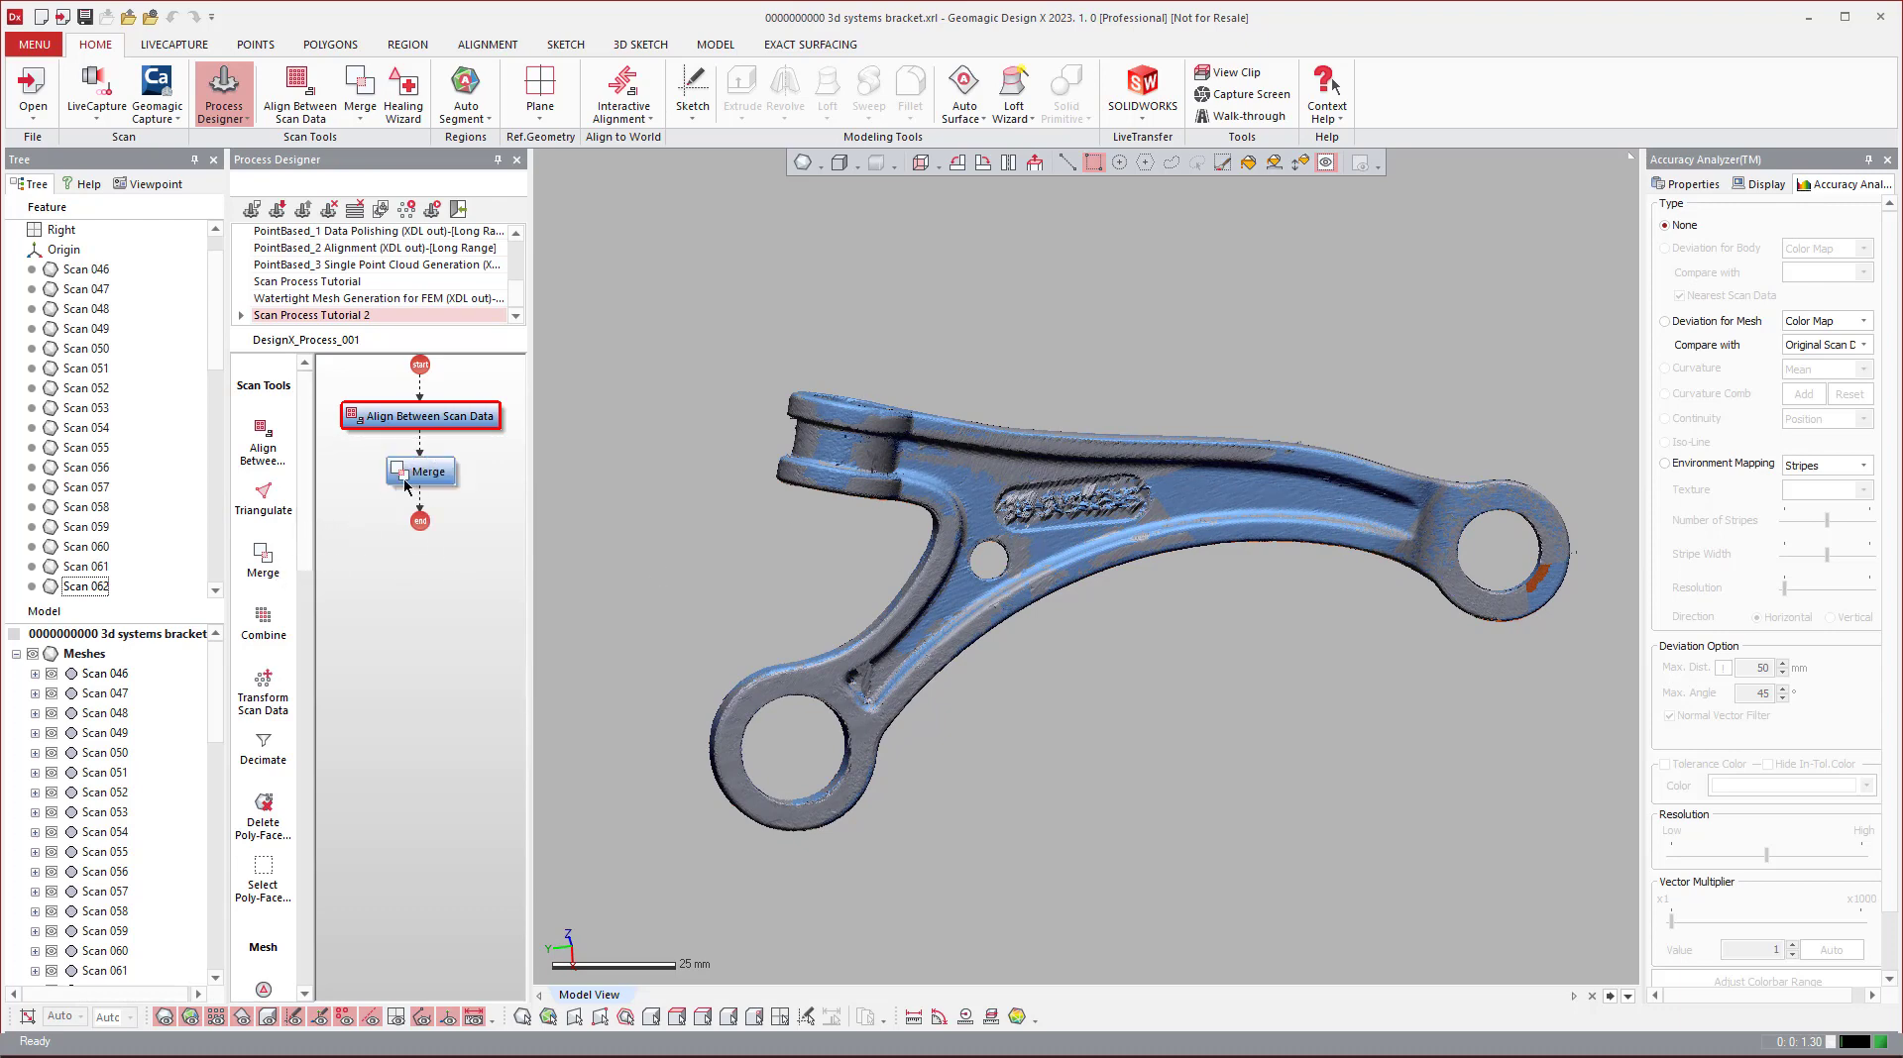
left_click(406, 475)
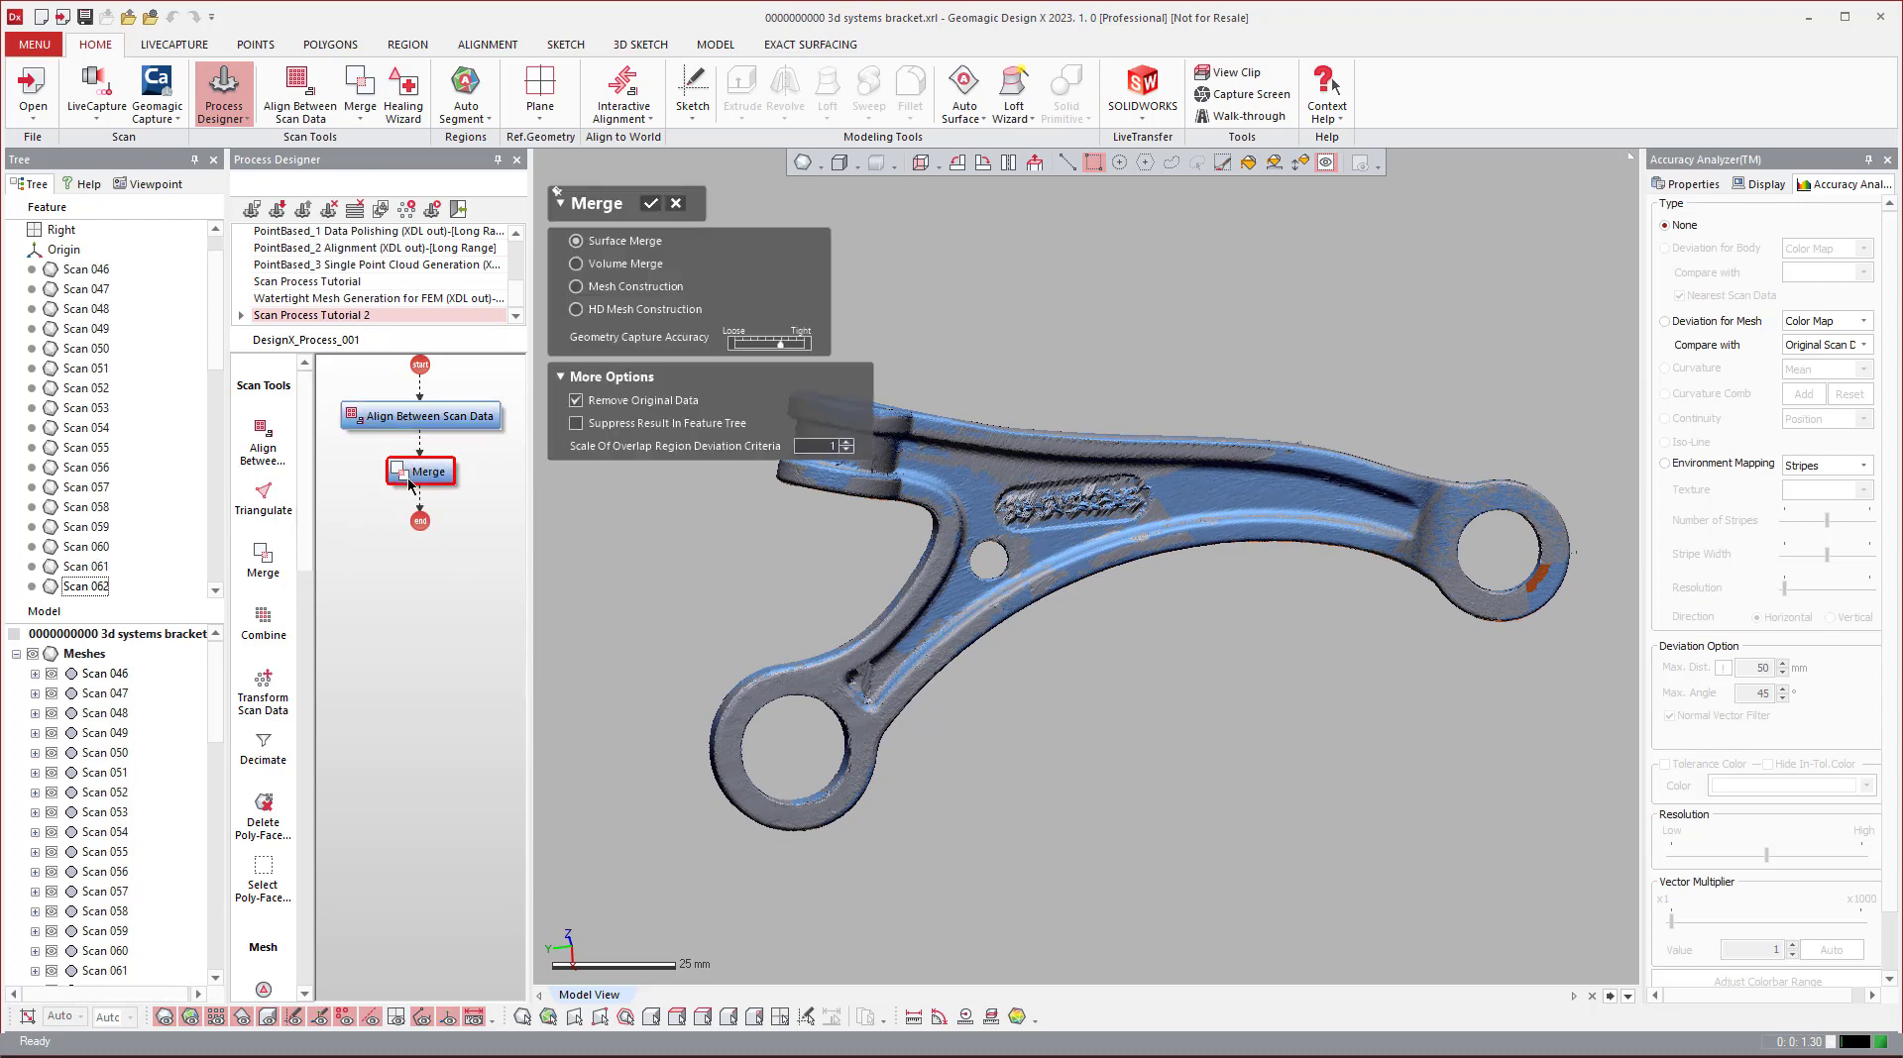
left_click(590, 264)
left_click_drag(784, 347, 789, 348)
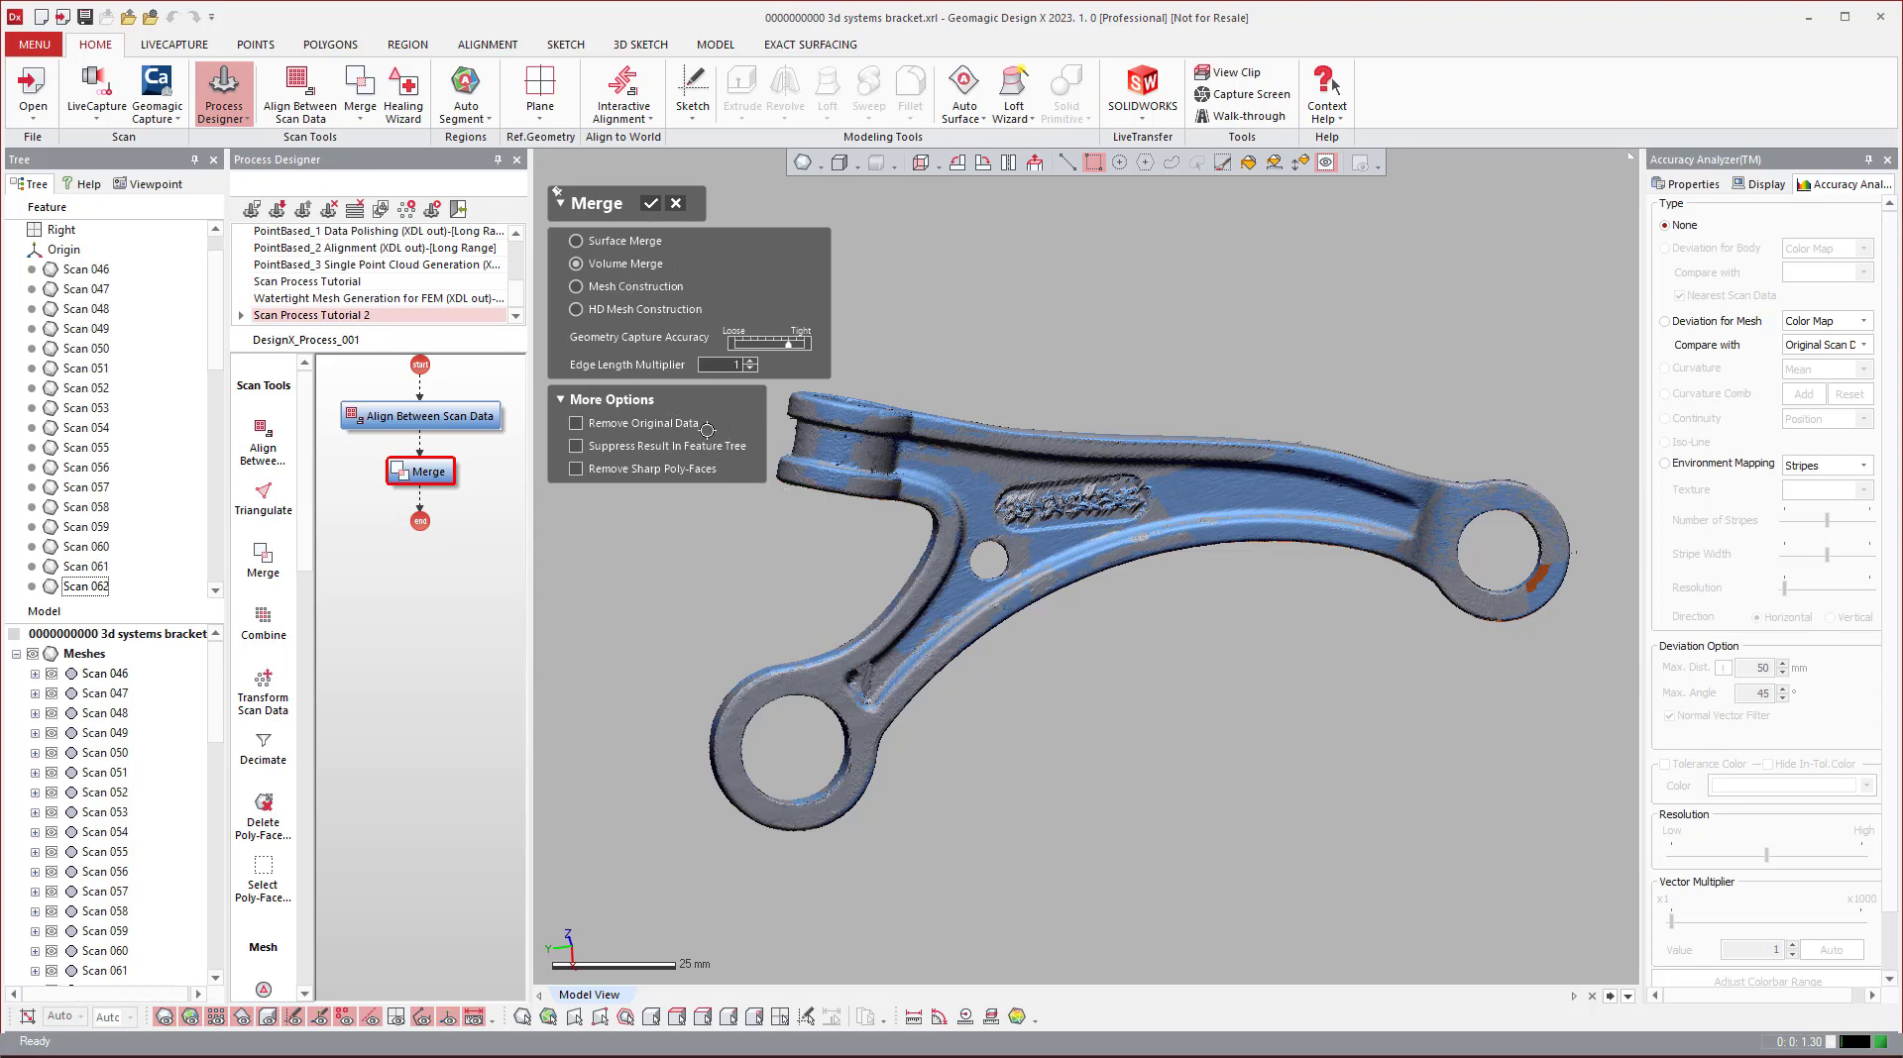
left_click(648, 203)
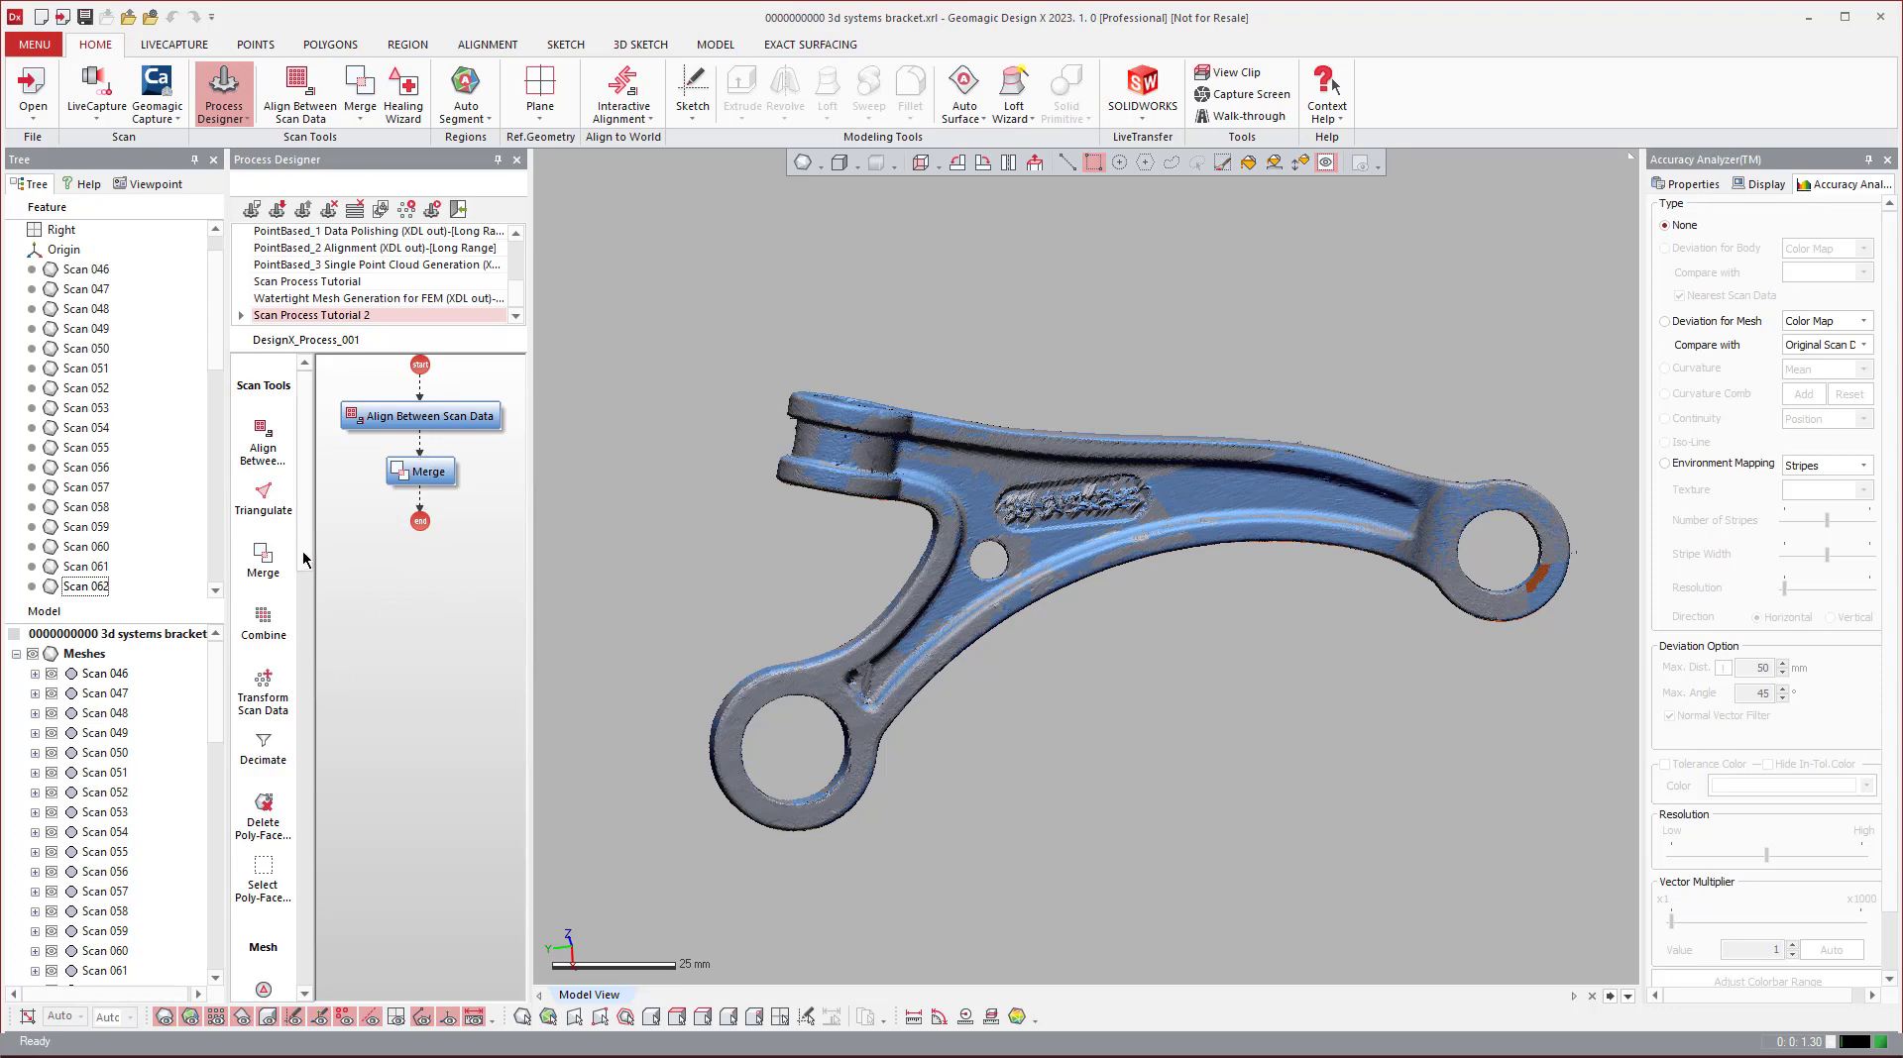
Step: Add Global Remesh after Merge with an edge length multiplier of 0.8
left_click_drag(305, 560, 424, 531)
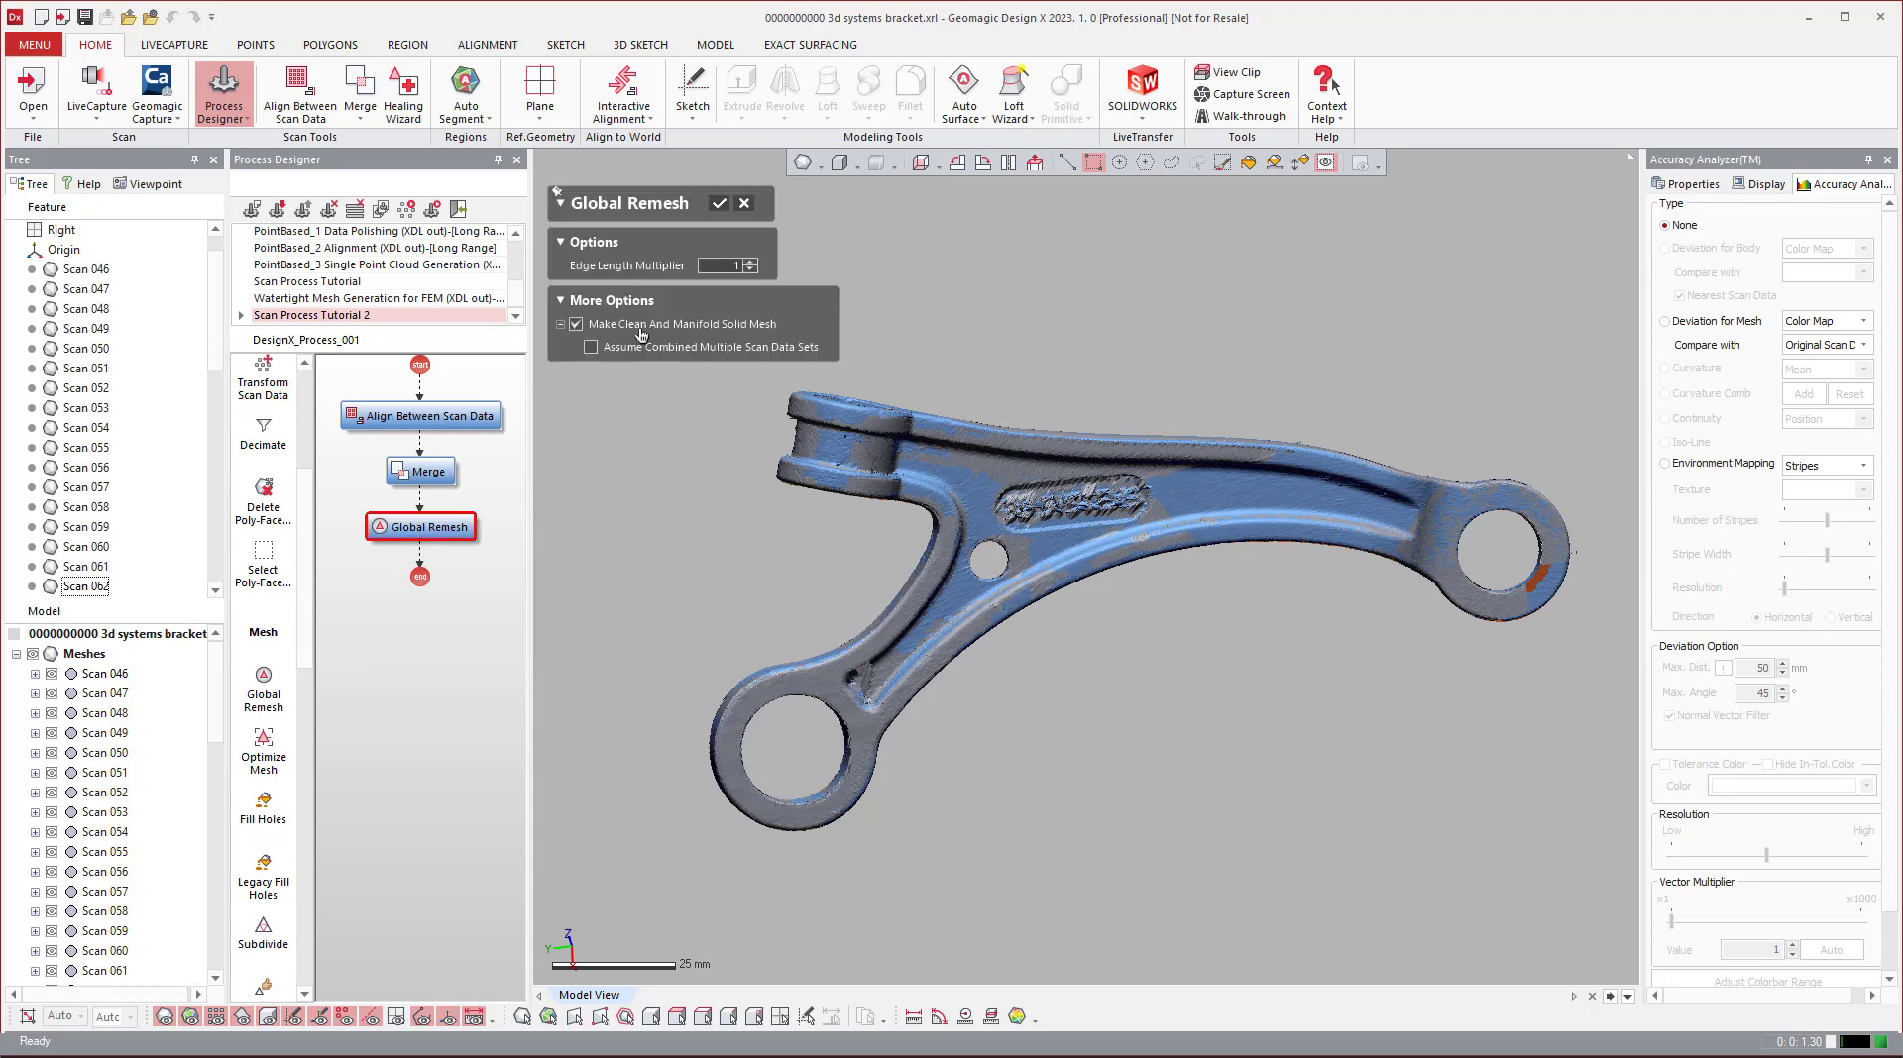
double_click(721, 265)
right_click_drag(1066, 627, 1090, 667)
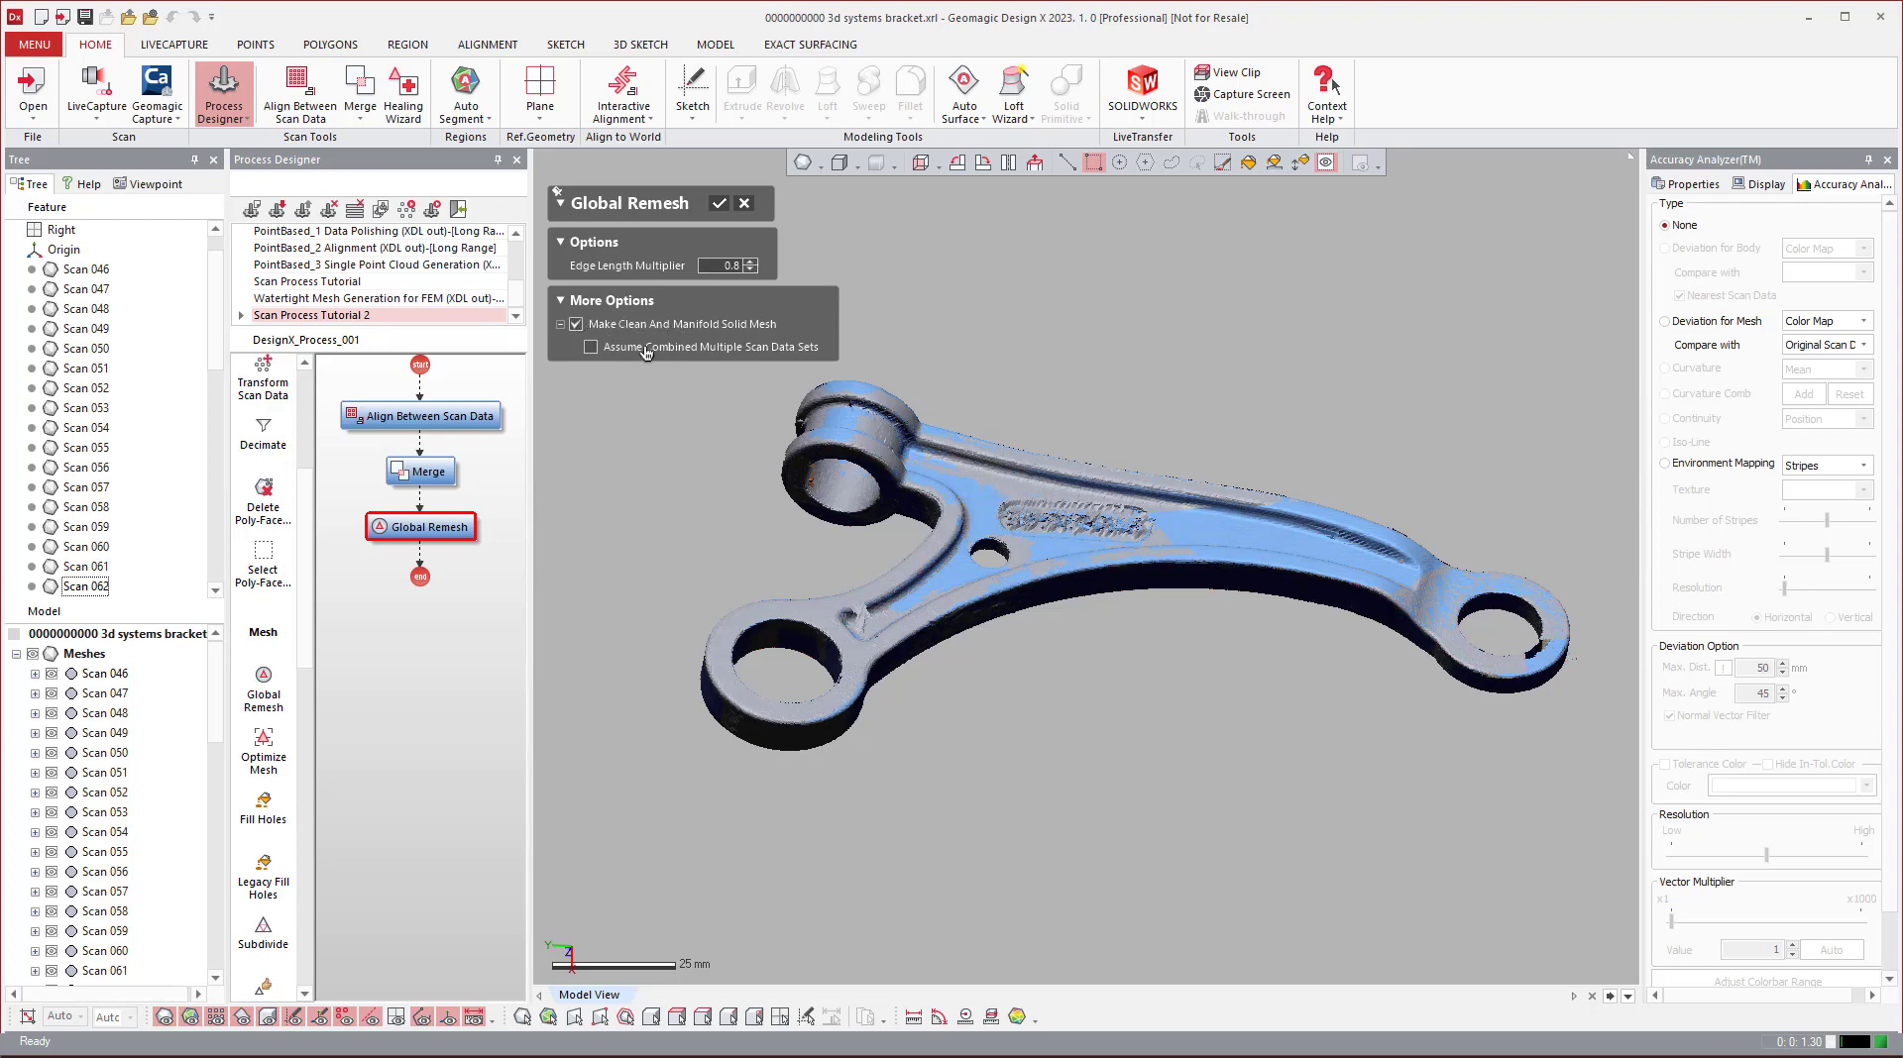
left_click(719, 206)
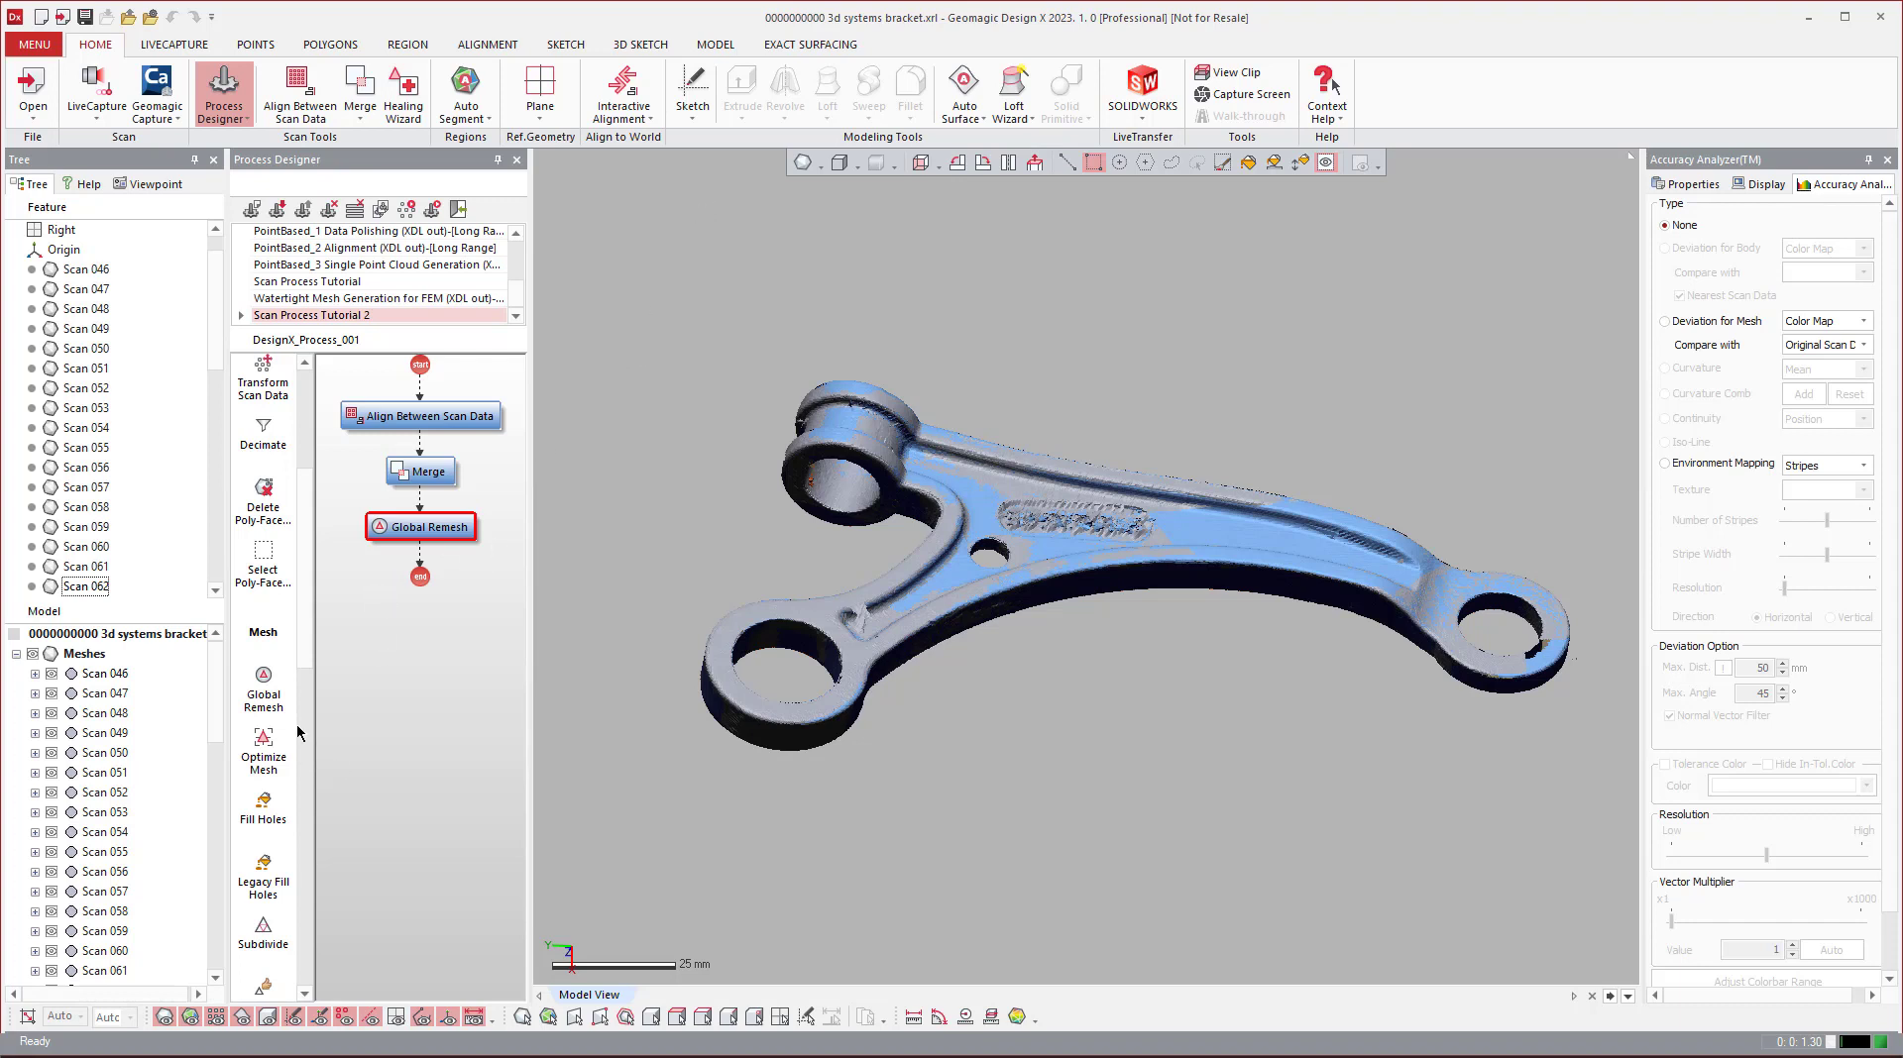
Step: Add Decimate after Global Remesh, using the Poly-Face Count method, and enter its target poly-face count
scroll(307, 603, "down", 2)
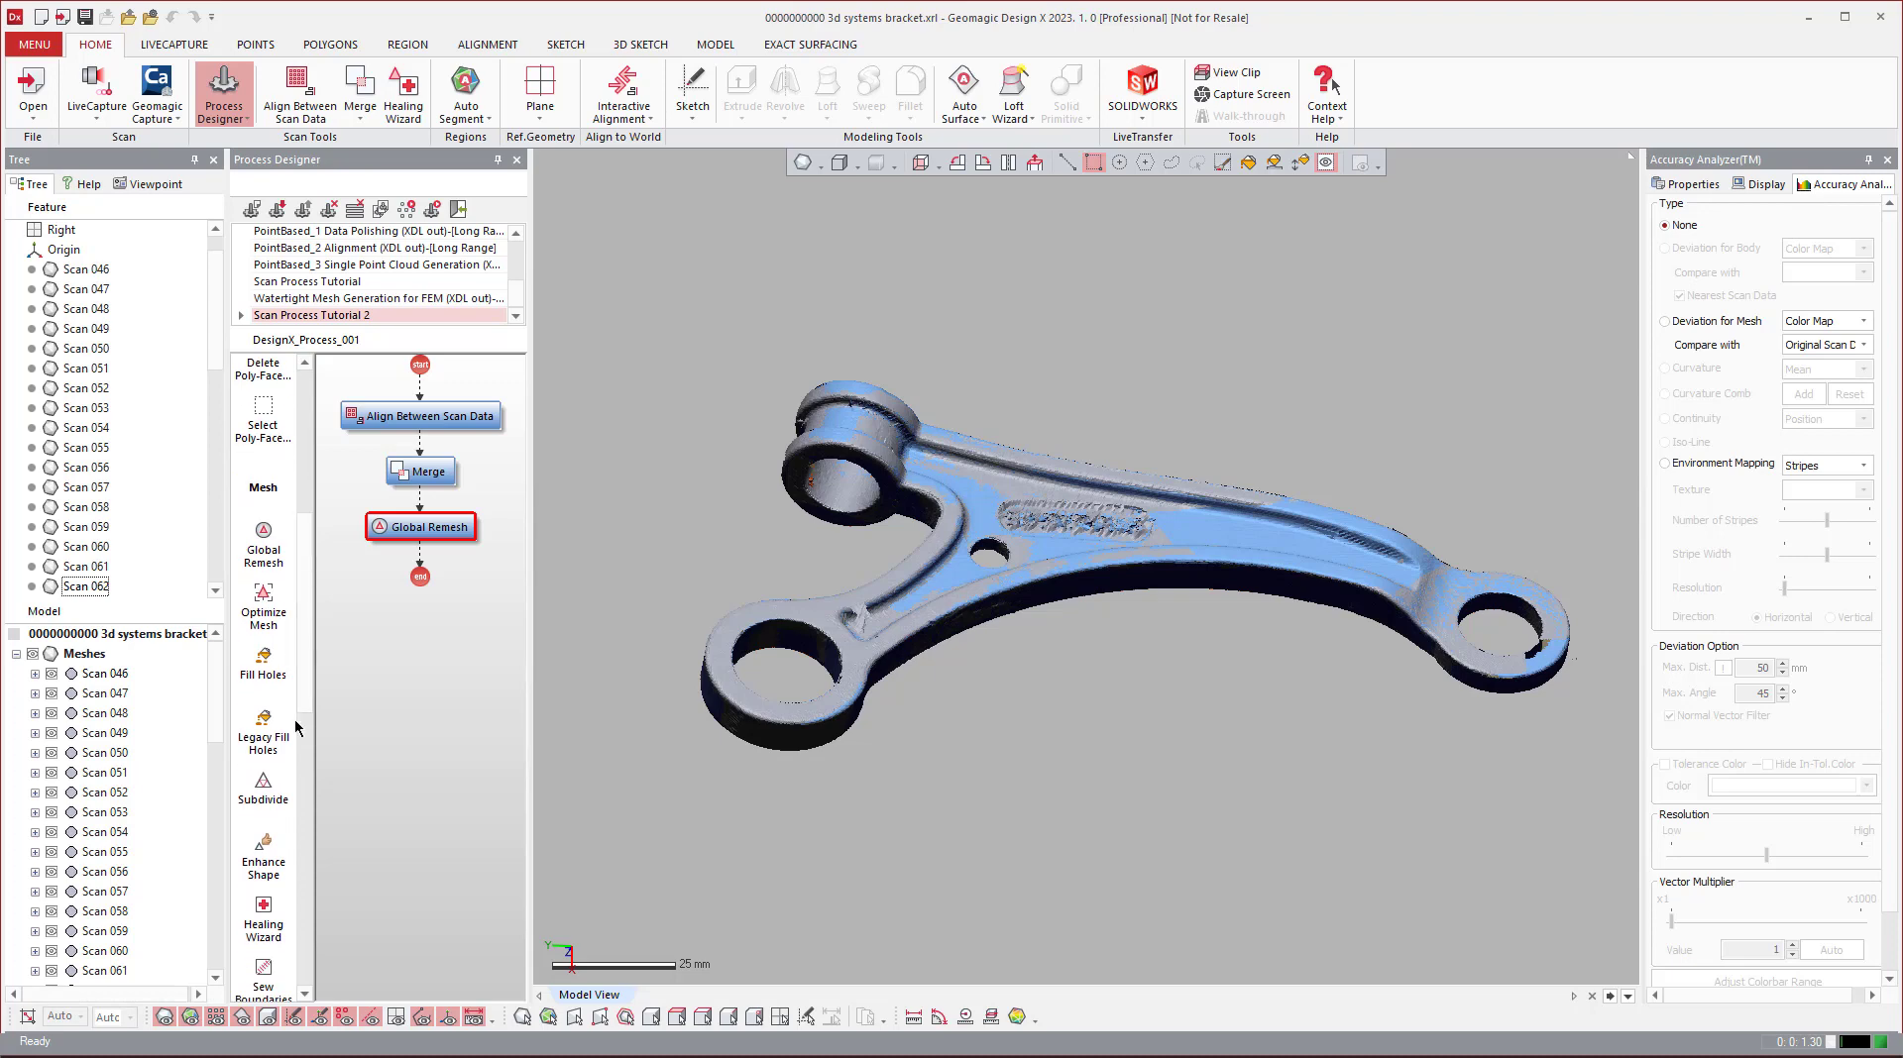
scroll(286, 843, "down", 4)
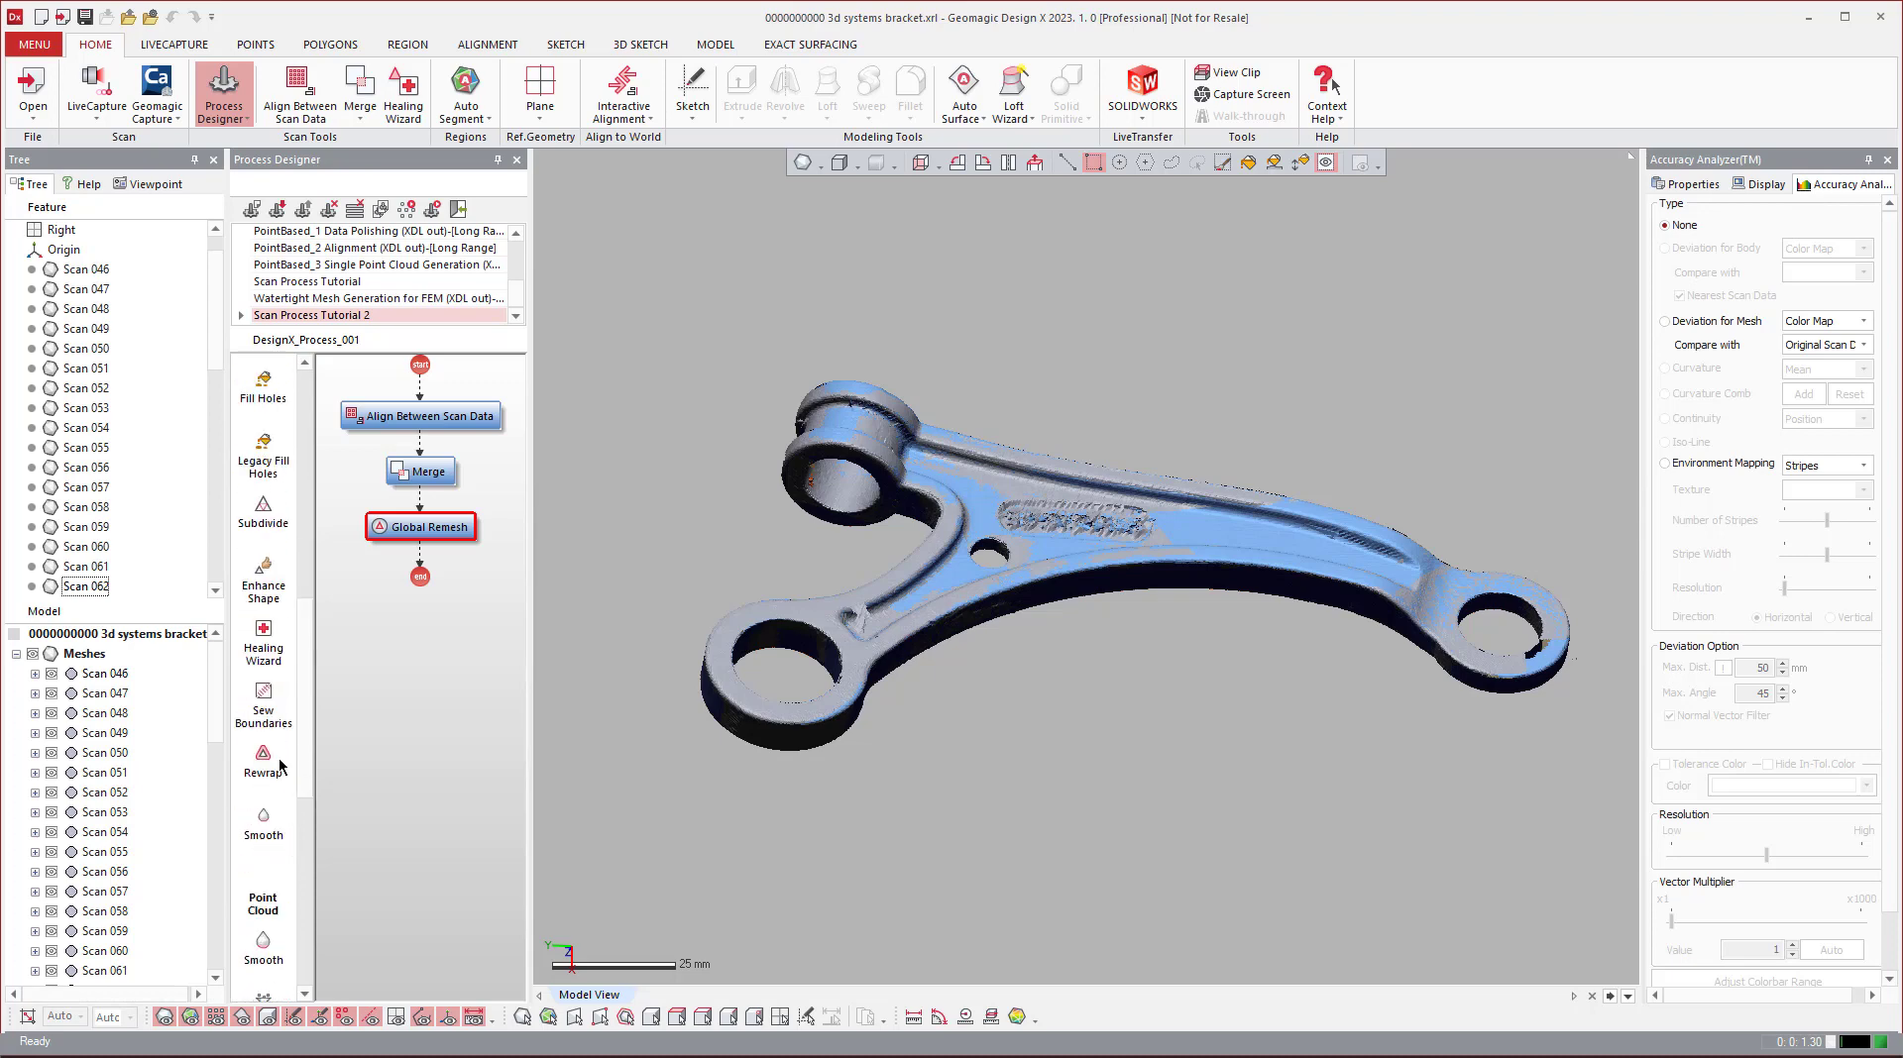
scroll(278, 746, "up", 4)
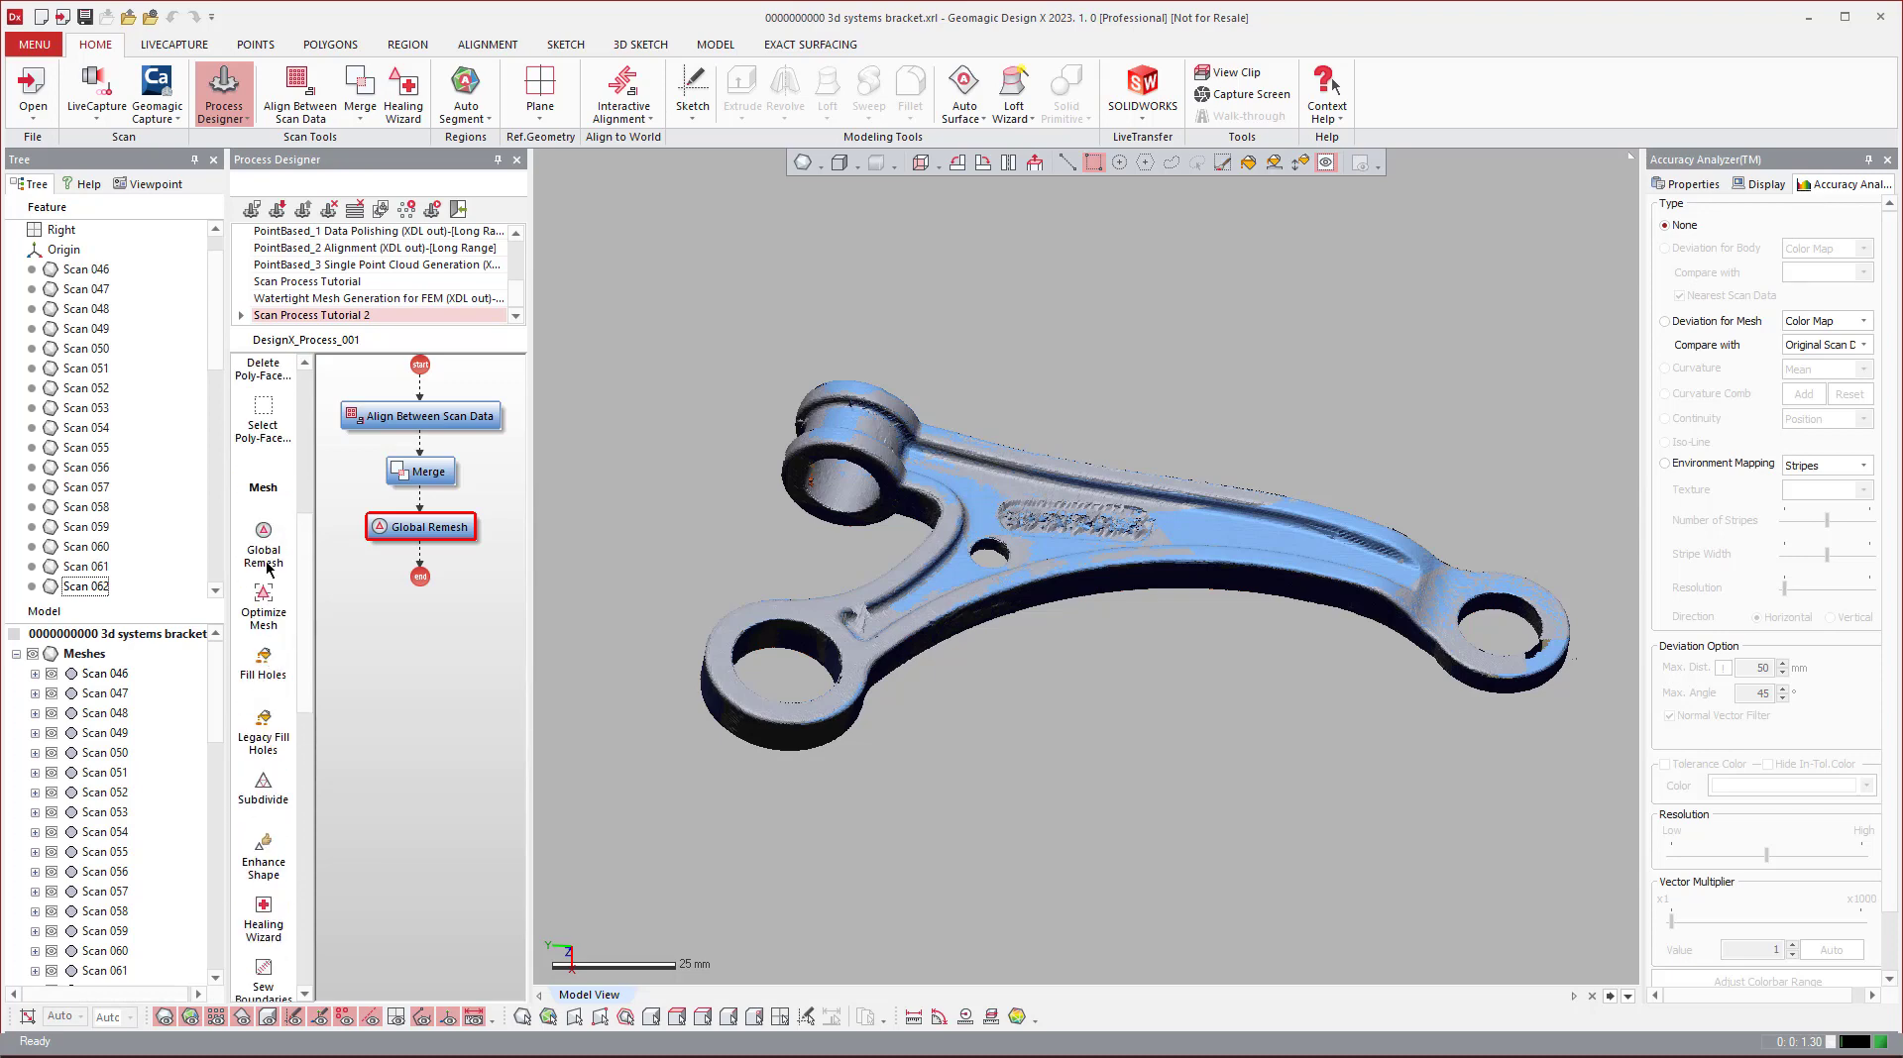
scroll(278, 601, "down", 1)
scroll(288, 783, "down", 5)
scroll(286, 773, "up", 8)
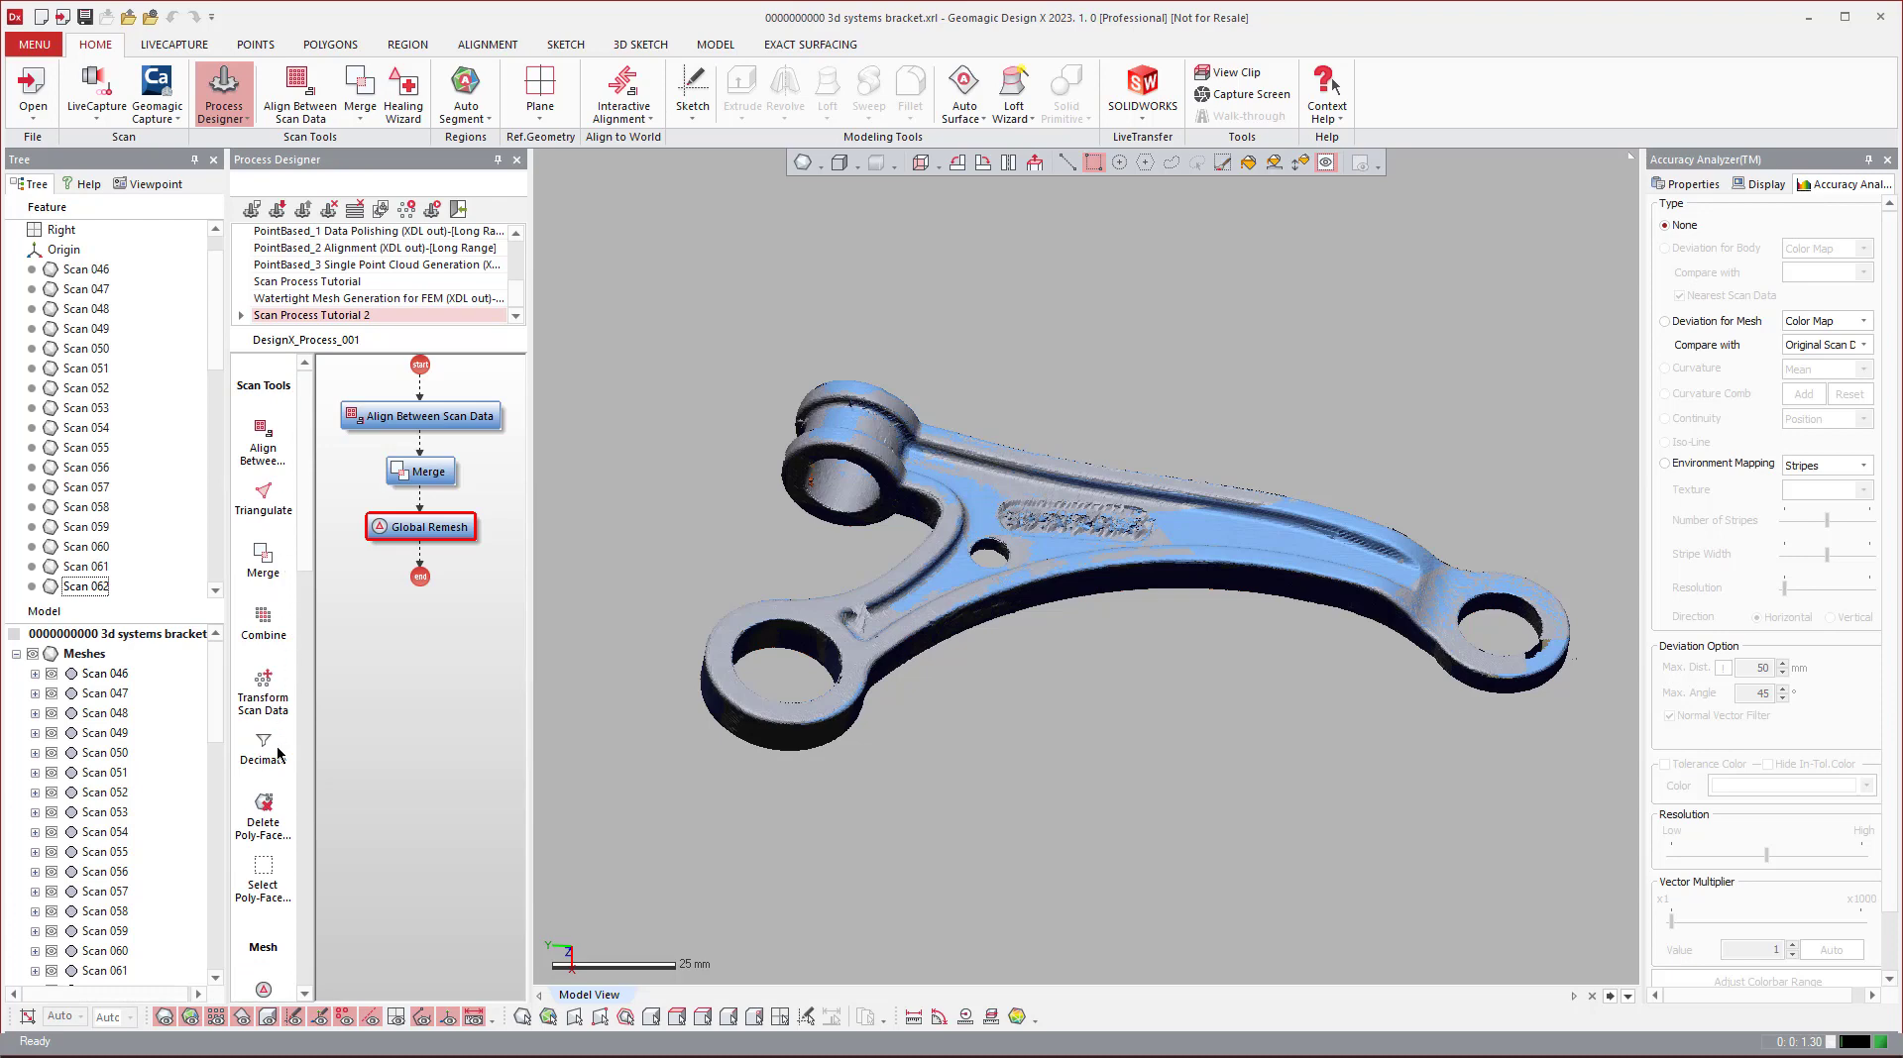
left_click_drag(275, 761, 395, 613)
left_click(424, 589)
left_click(622, 268)
double_click(720, 369)
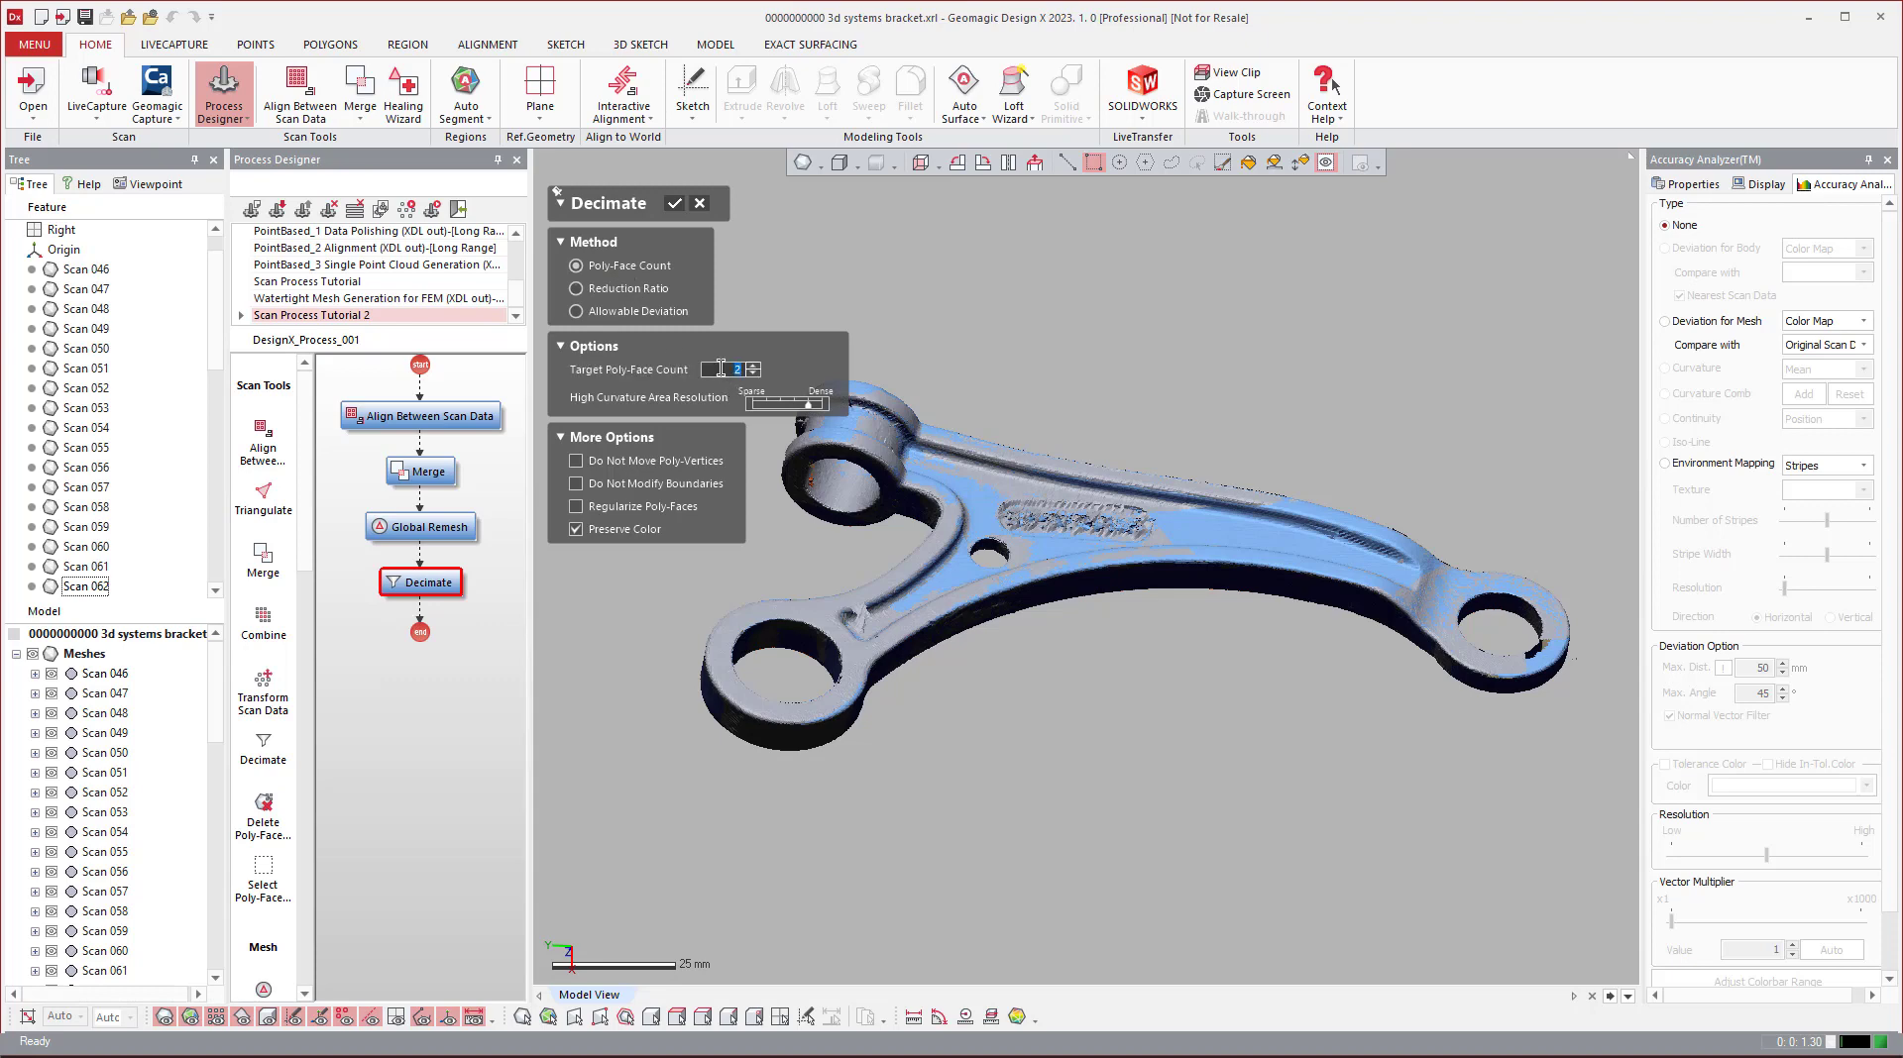
key("Return")
left_click(672, 203)
Step: Add Healing Wizard after Decimate and accept its default options
left_click_drag(304, 552, 293, 746)
scroll(281, 721, "down", 1)
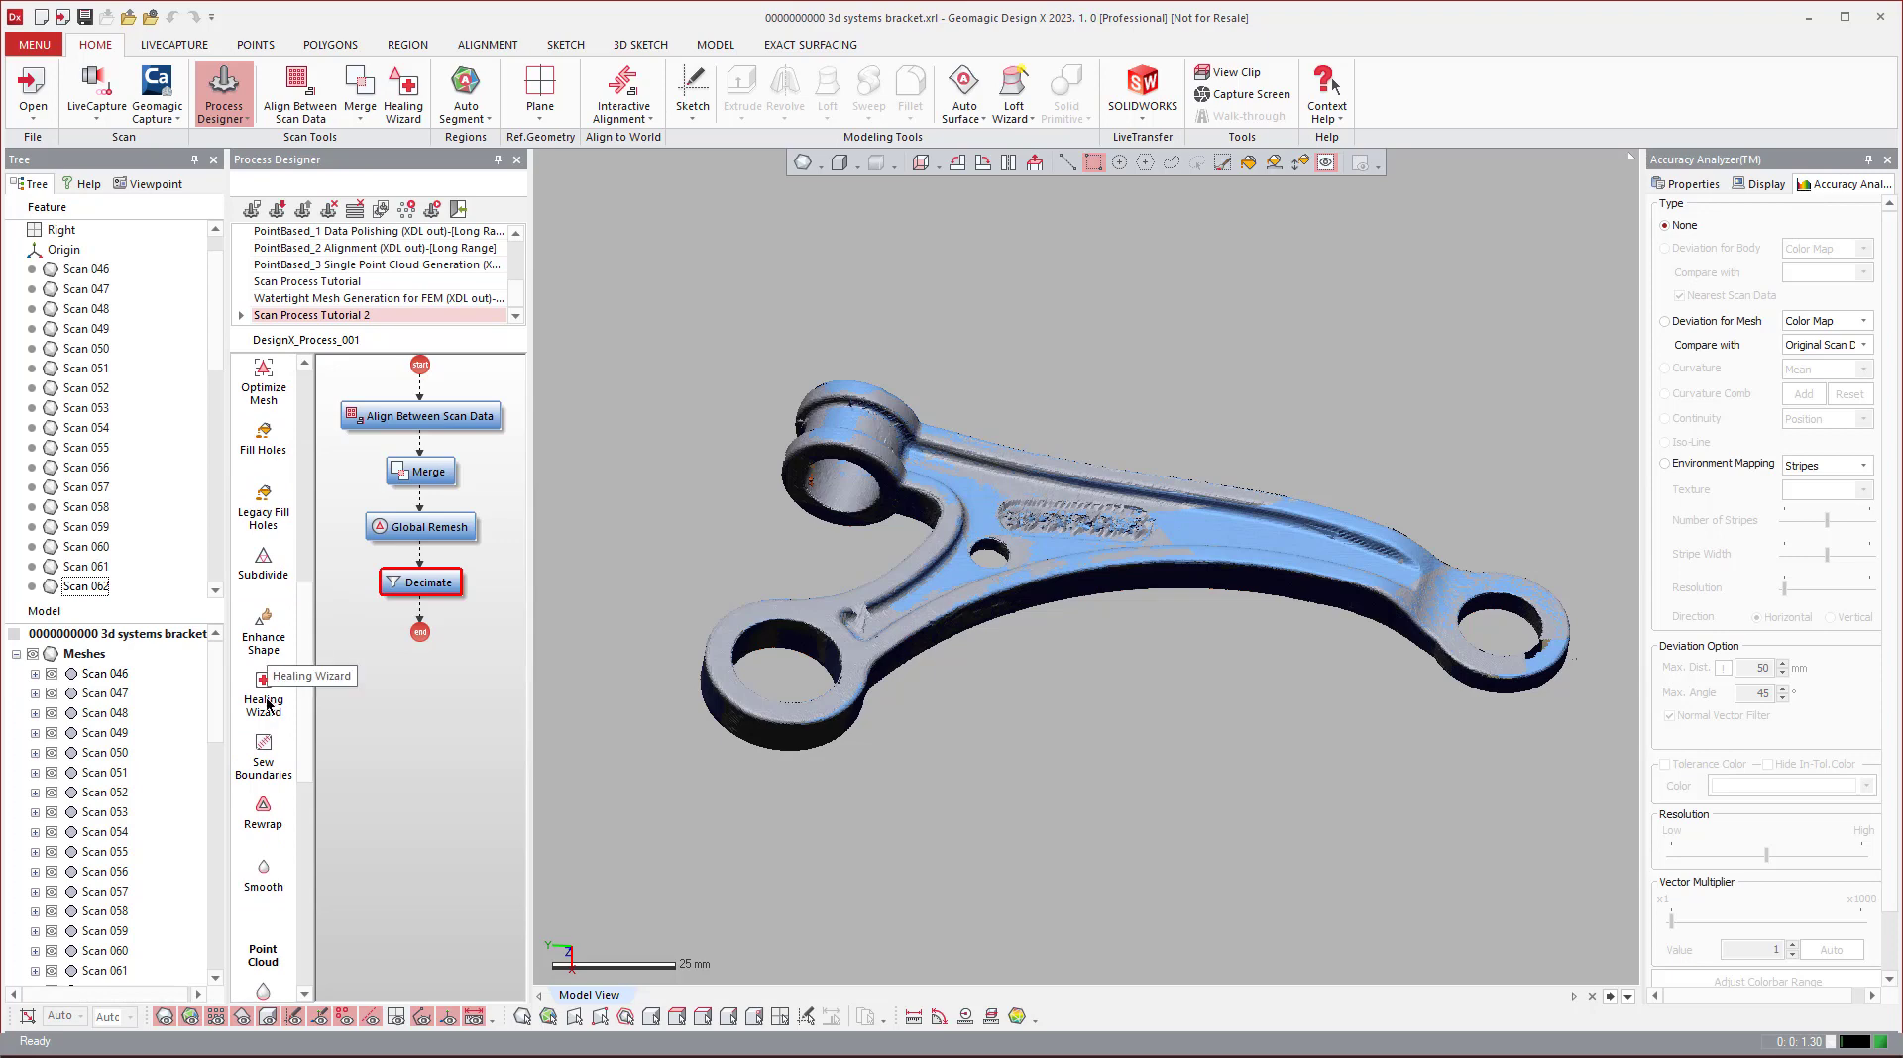
mouse_move(272, 699)
left_mouse_down()
mouse_move(420, 622)
mouse_move(392, 616)
left_mouse_up()
left_click(395, 649)
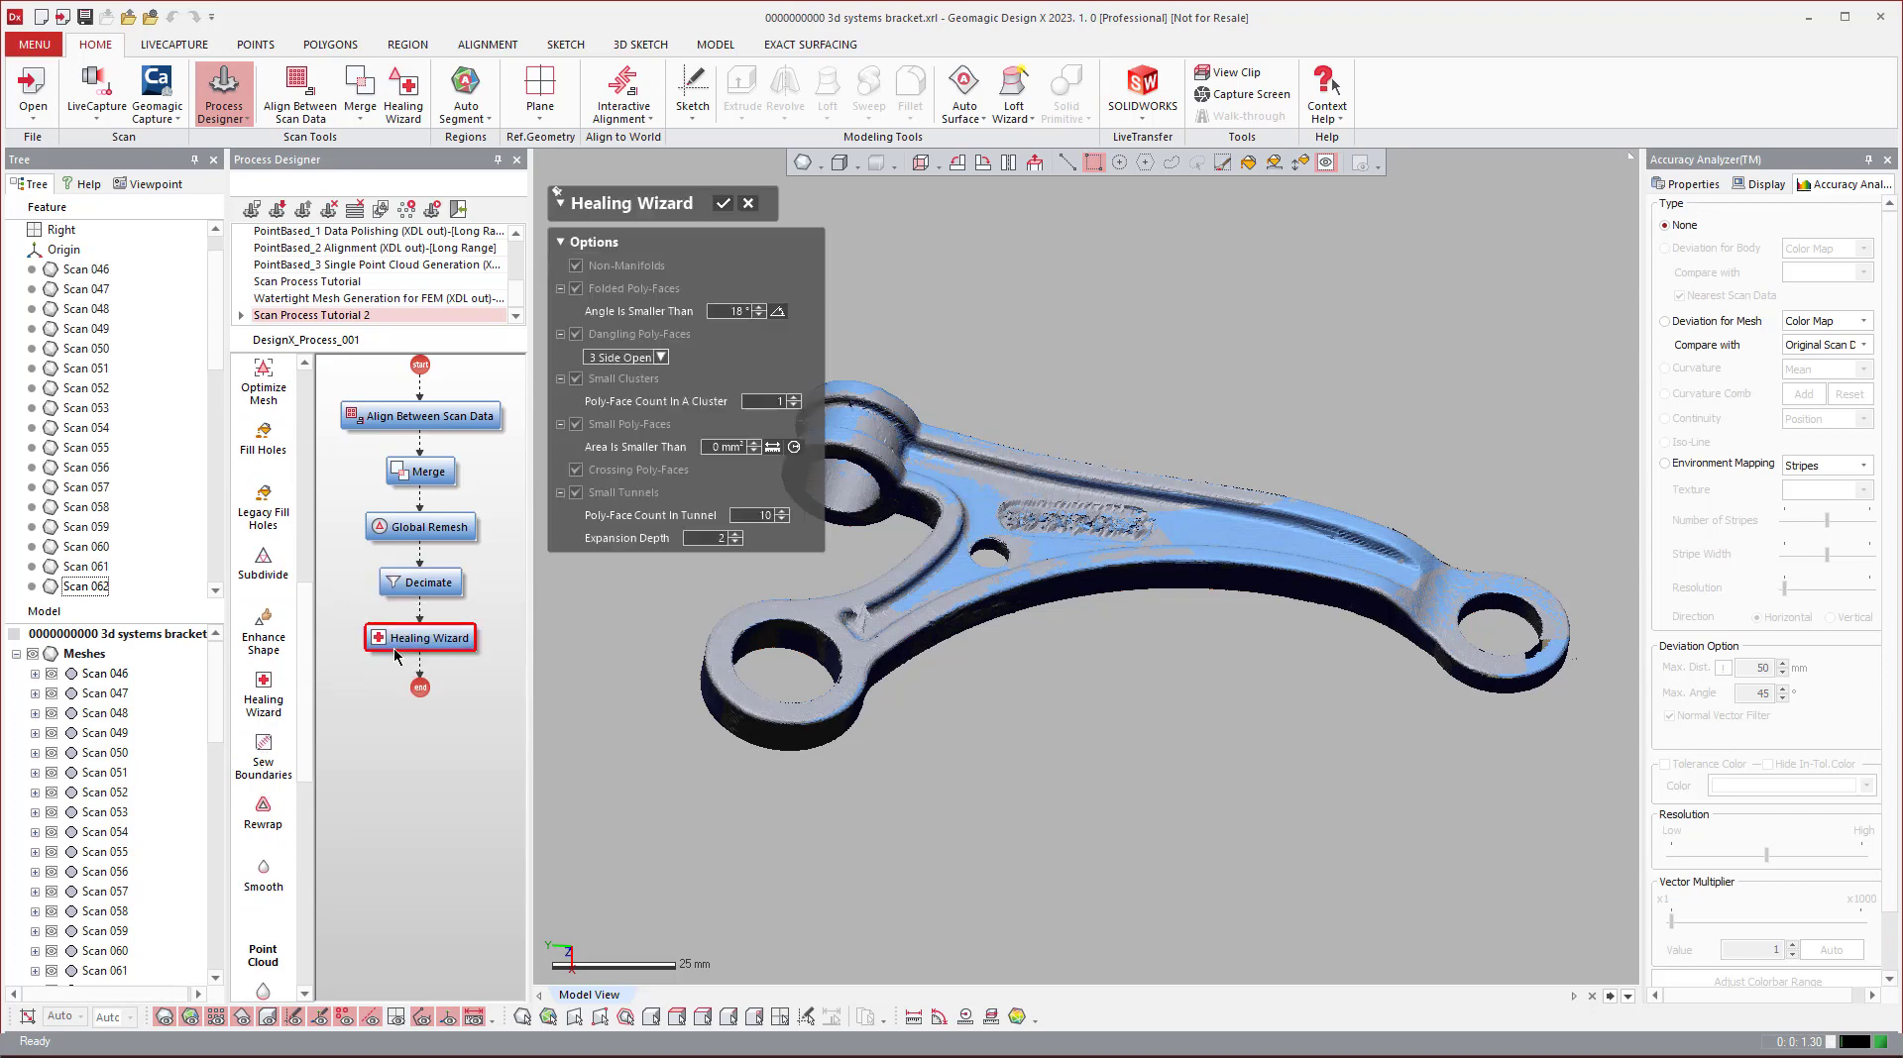
left_click(723, 203)
Step: Add Auto Segment as the last operation of the process, edit its sensitivity and accept the settings
mouse_move(307, 720)
left_mouse_down()
mouse_move(294, 996)
mouse_move(416, 619)
mouse_move(416, 685)
left_mouse_up()
left_click(415, 694)
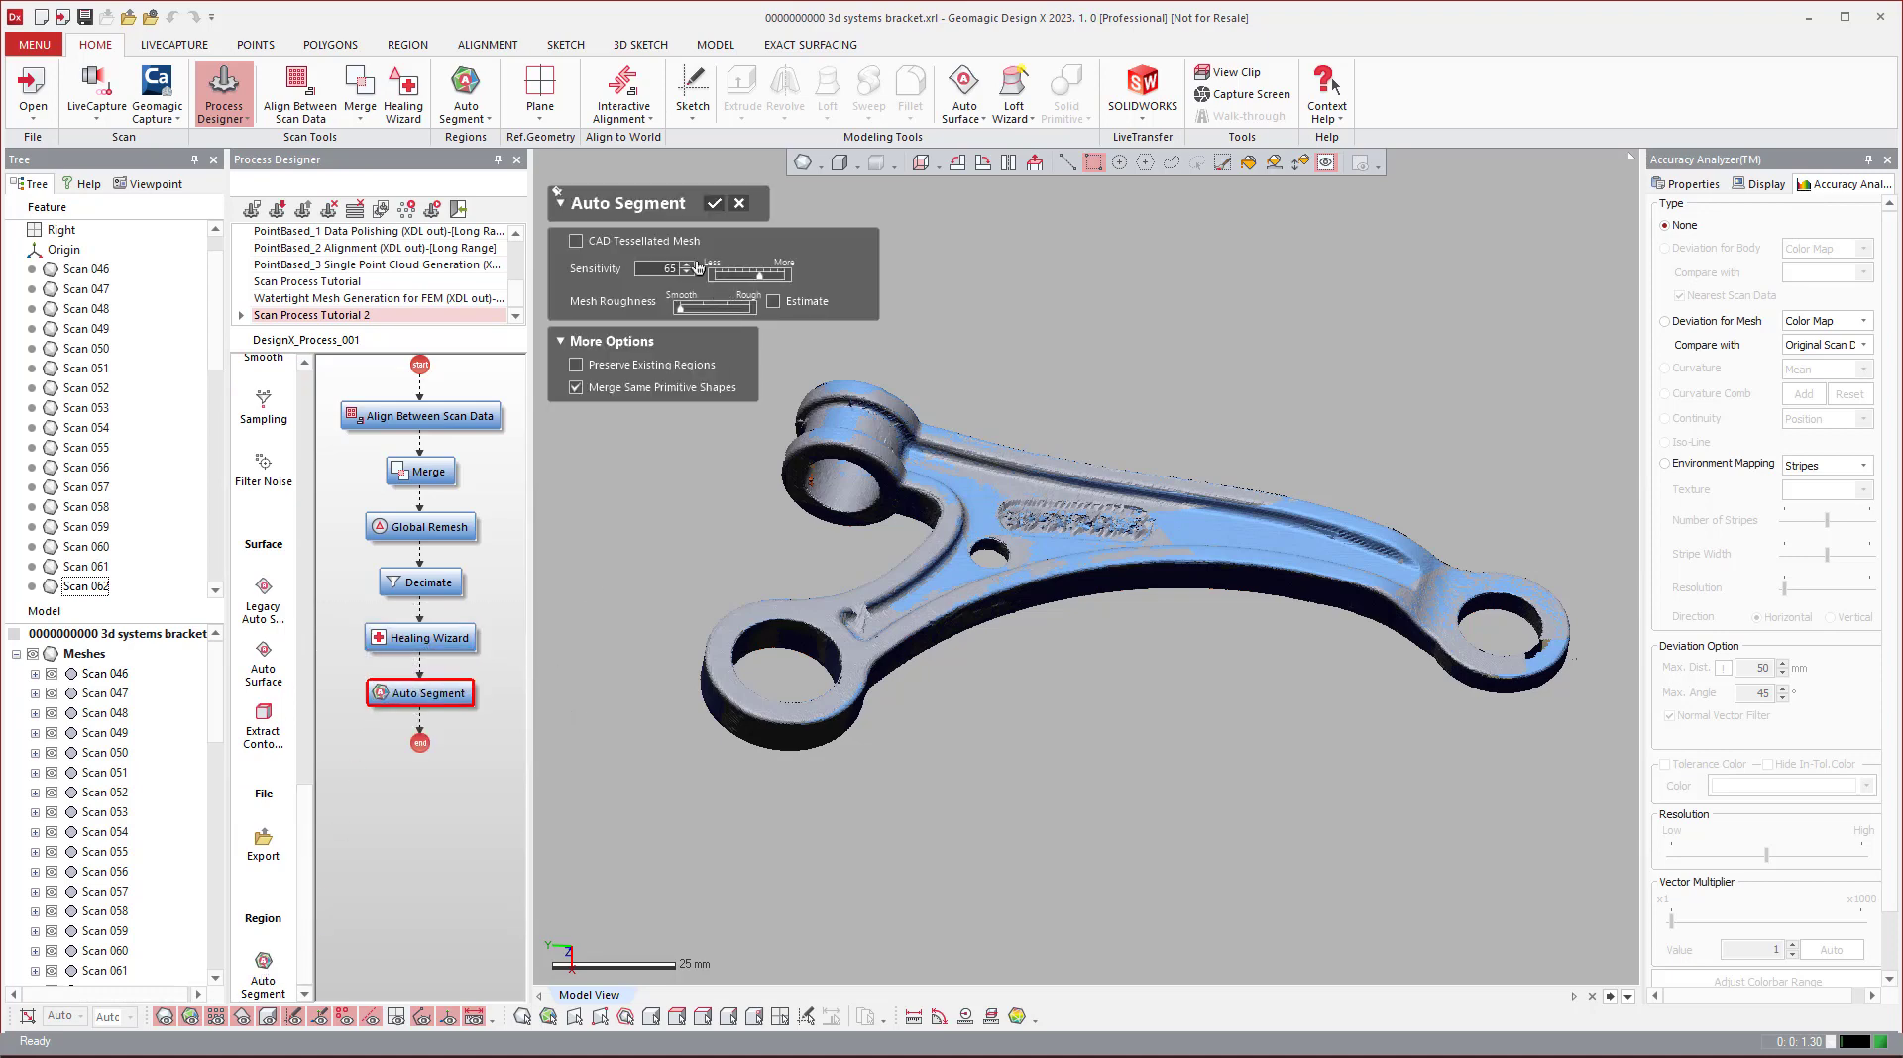
double_click(667, 269)
left_click(713, 206)
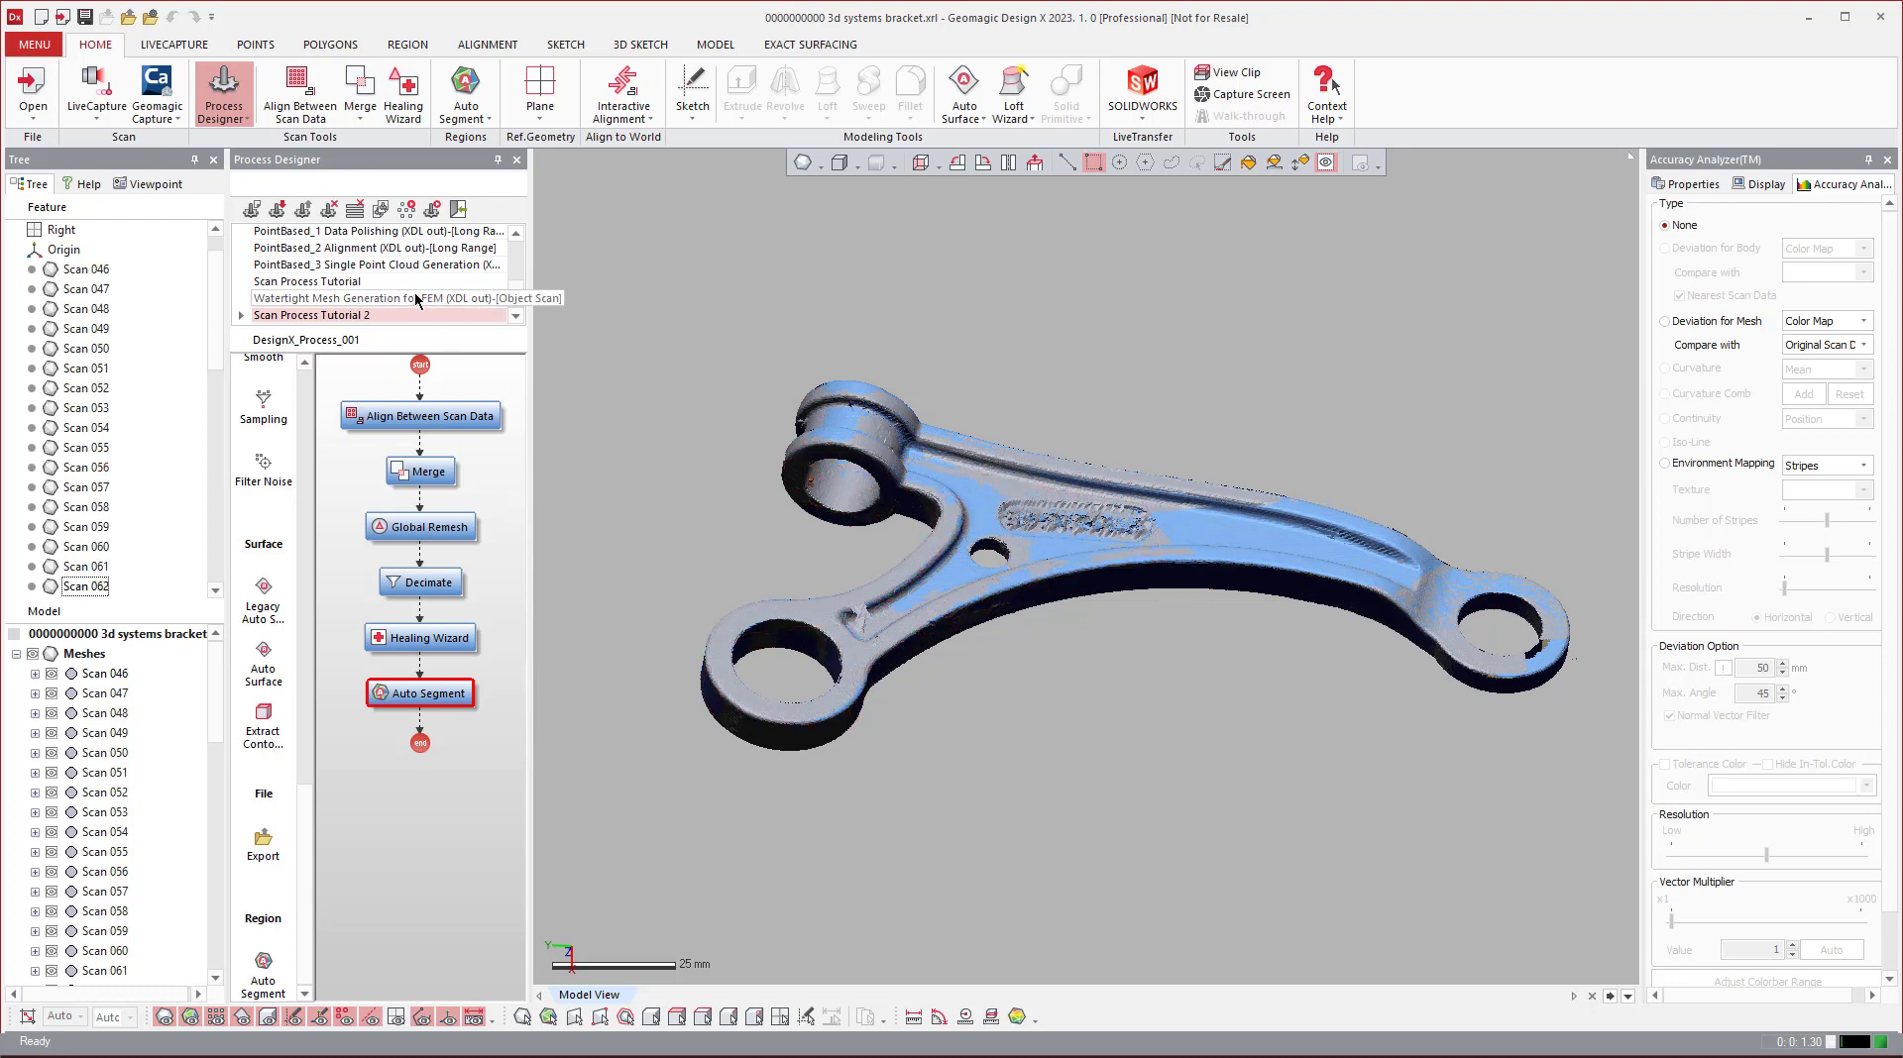
Step: Export the process as "Scan Process Tutorial 2.xml" and close the Process Designer
left_click(301, 214)
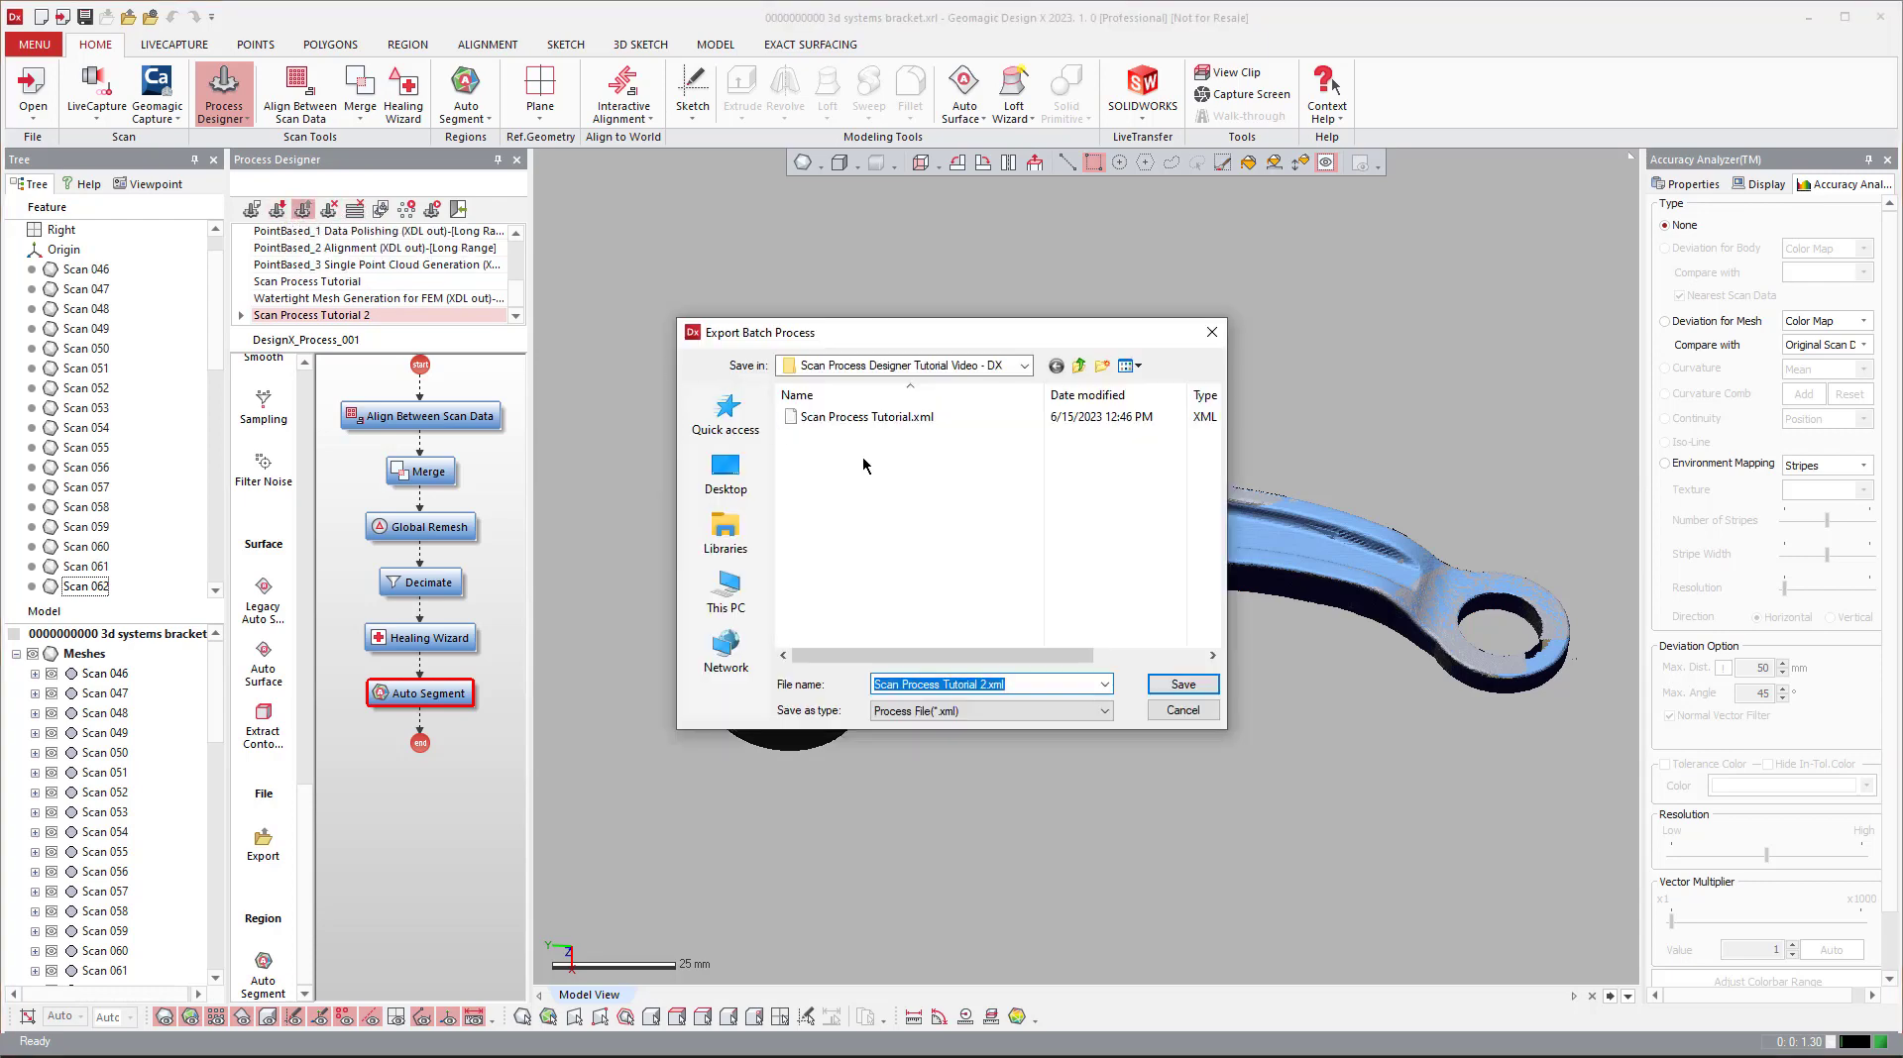
left_click(1182, 685)
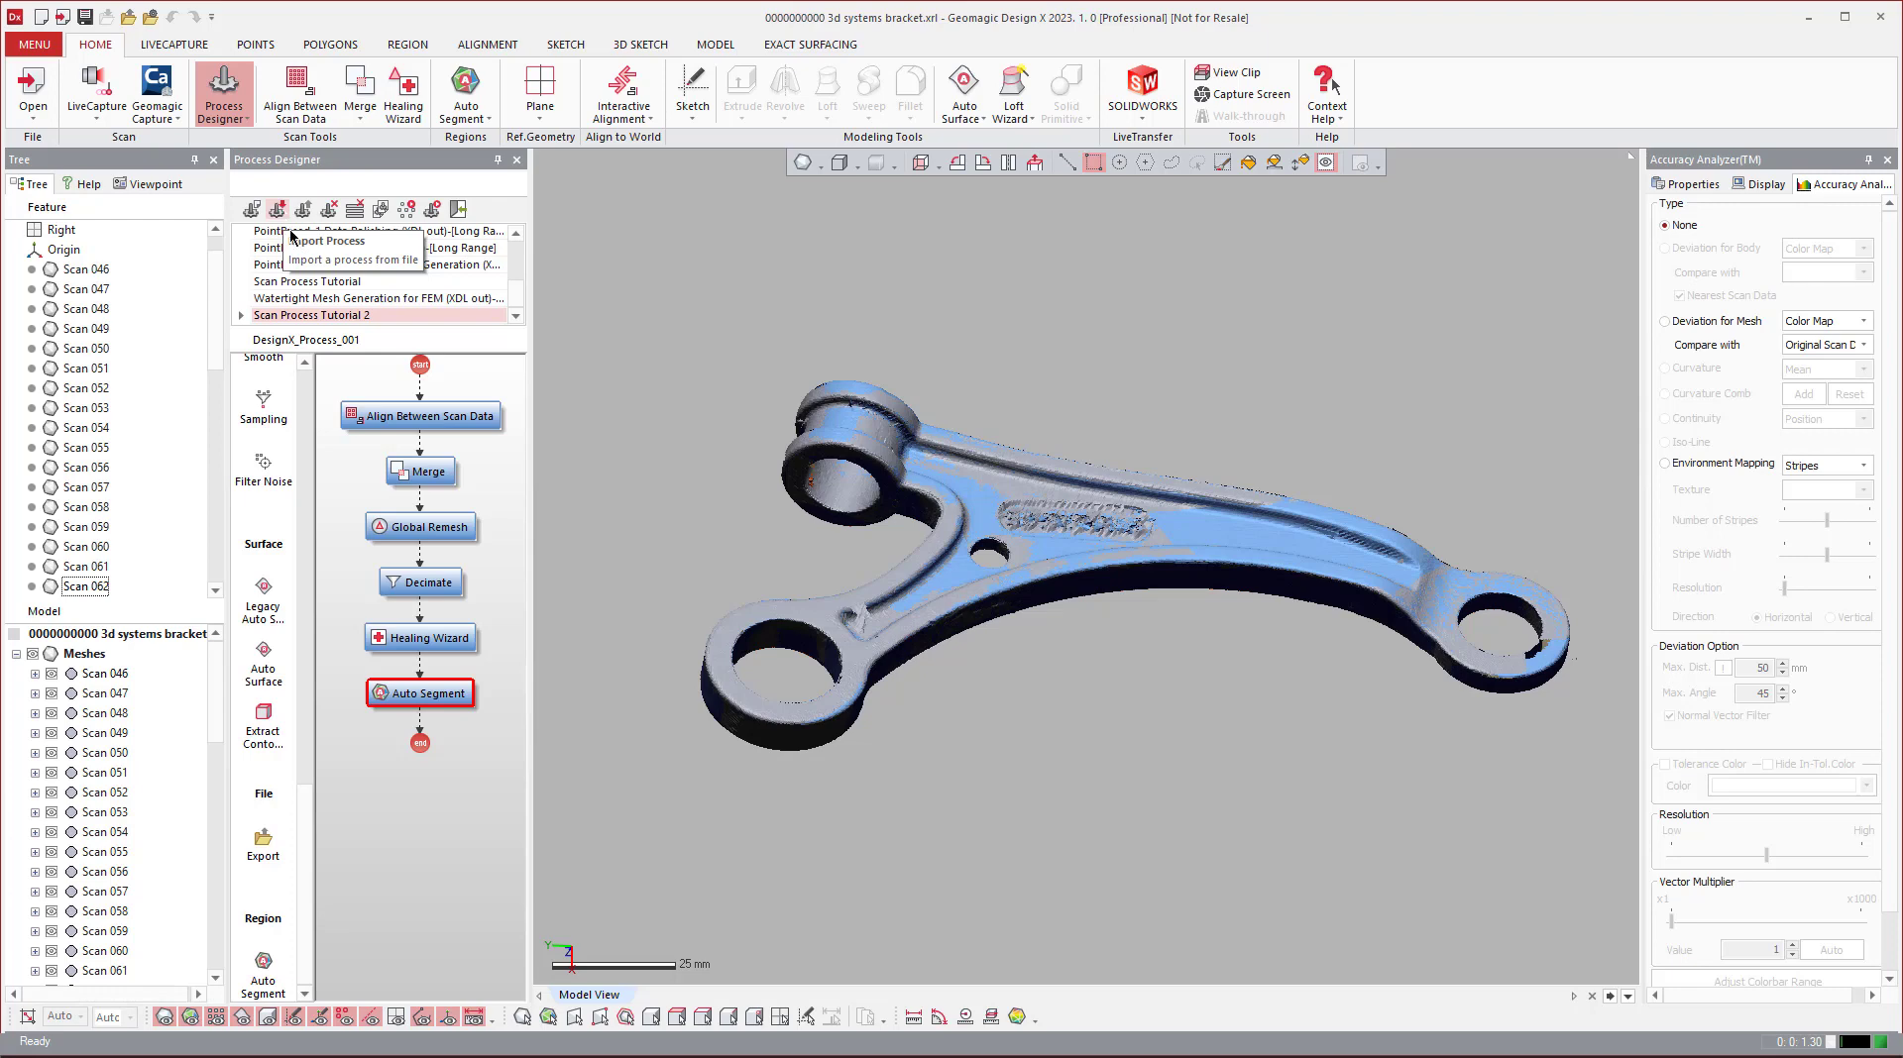
left_click(460, 211)
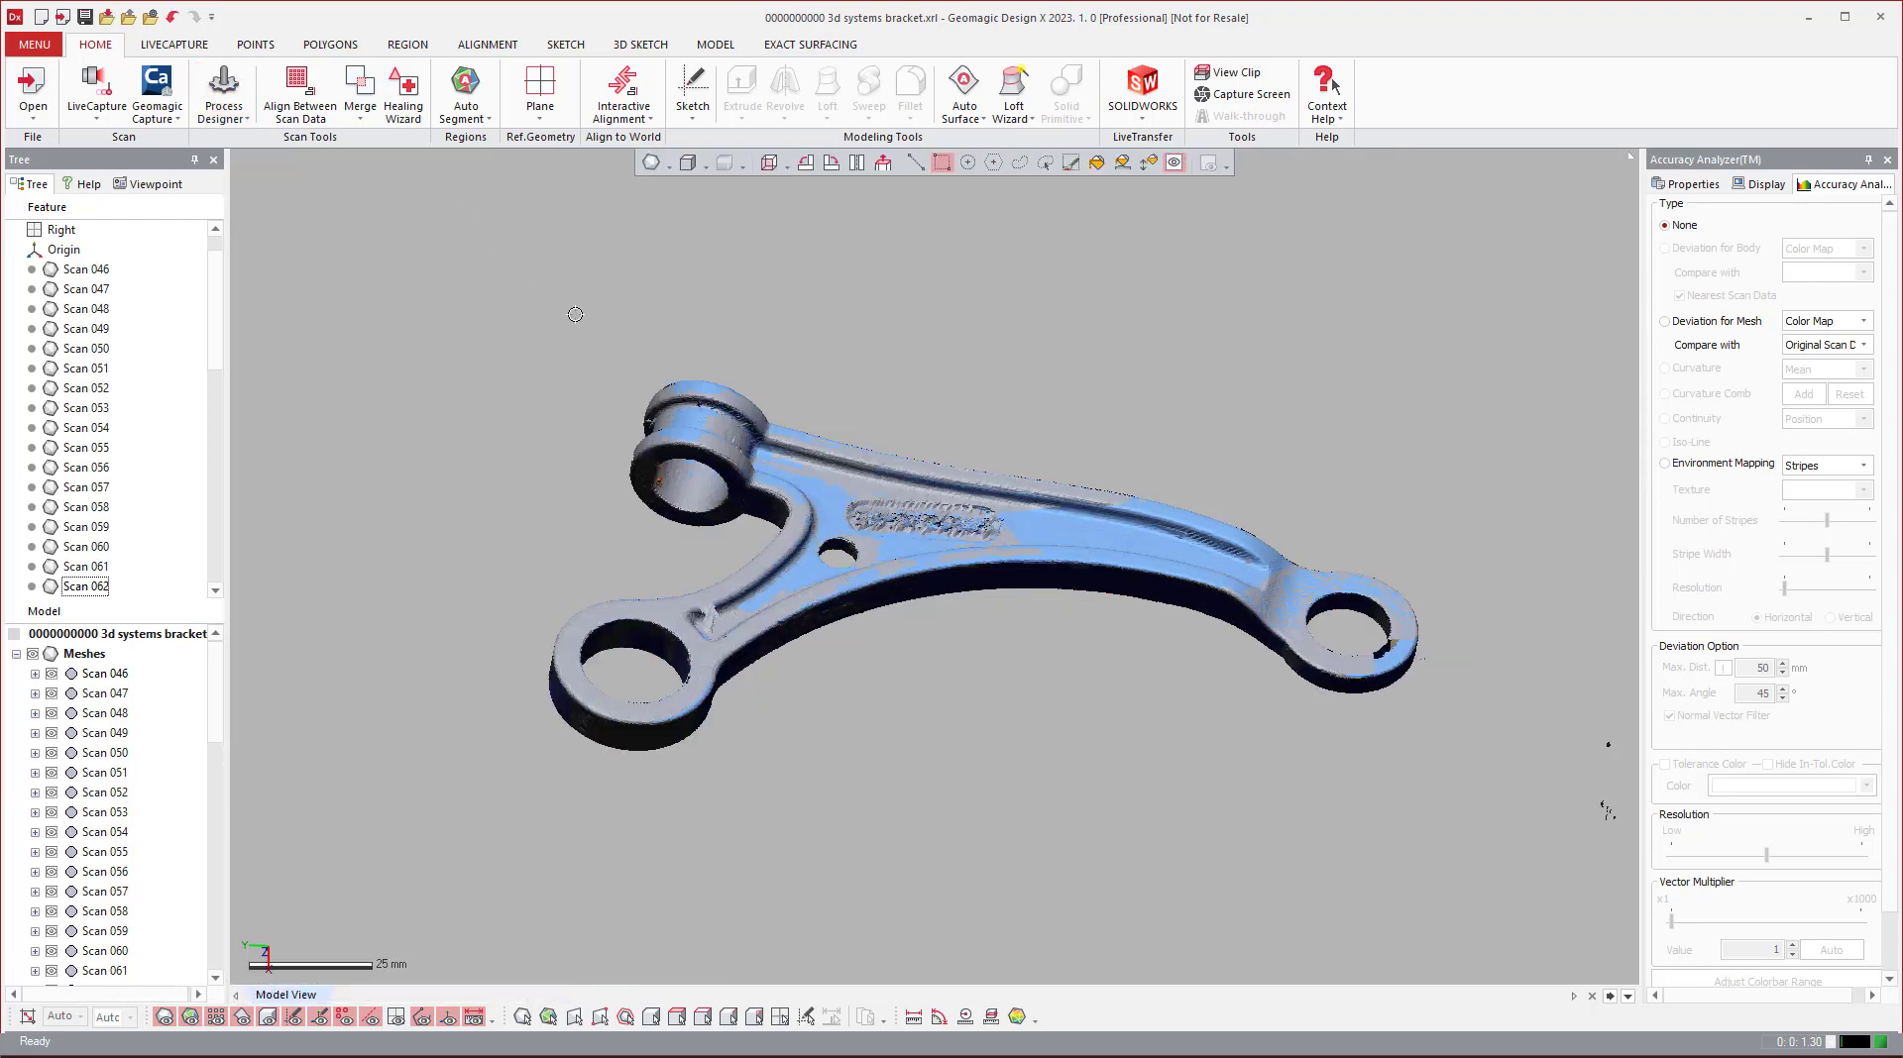
Step: Run the "Scan Process Tutorial 2" scan process on all scan meshes, keeping the original data and continuing past errors
right_click_drag(1101, 512, 1117, 361)
scroll(1123, 360, "up", 3)
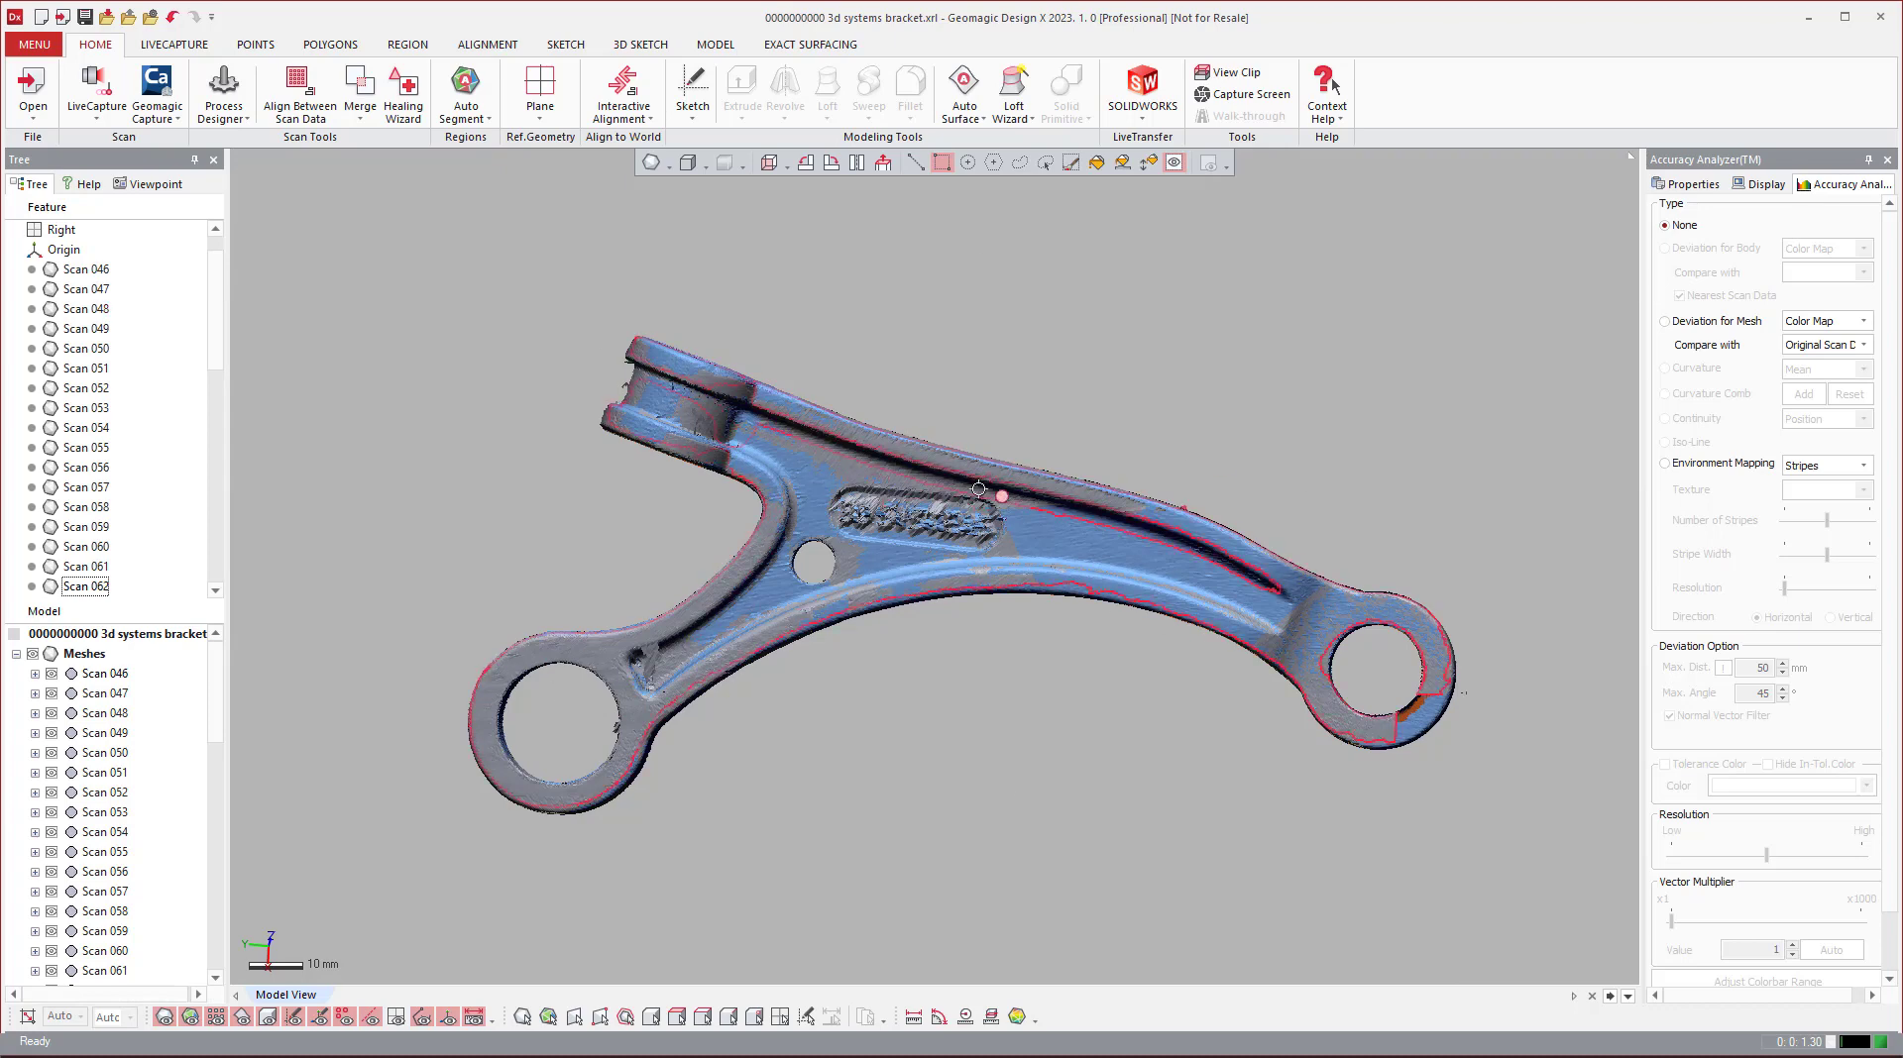
left_click(229, 119)
left_click(243, 155)
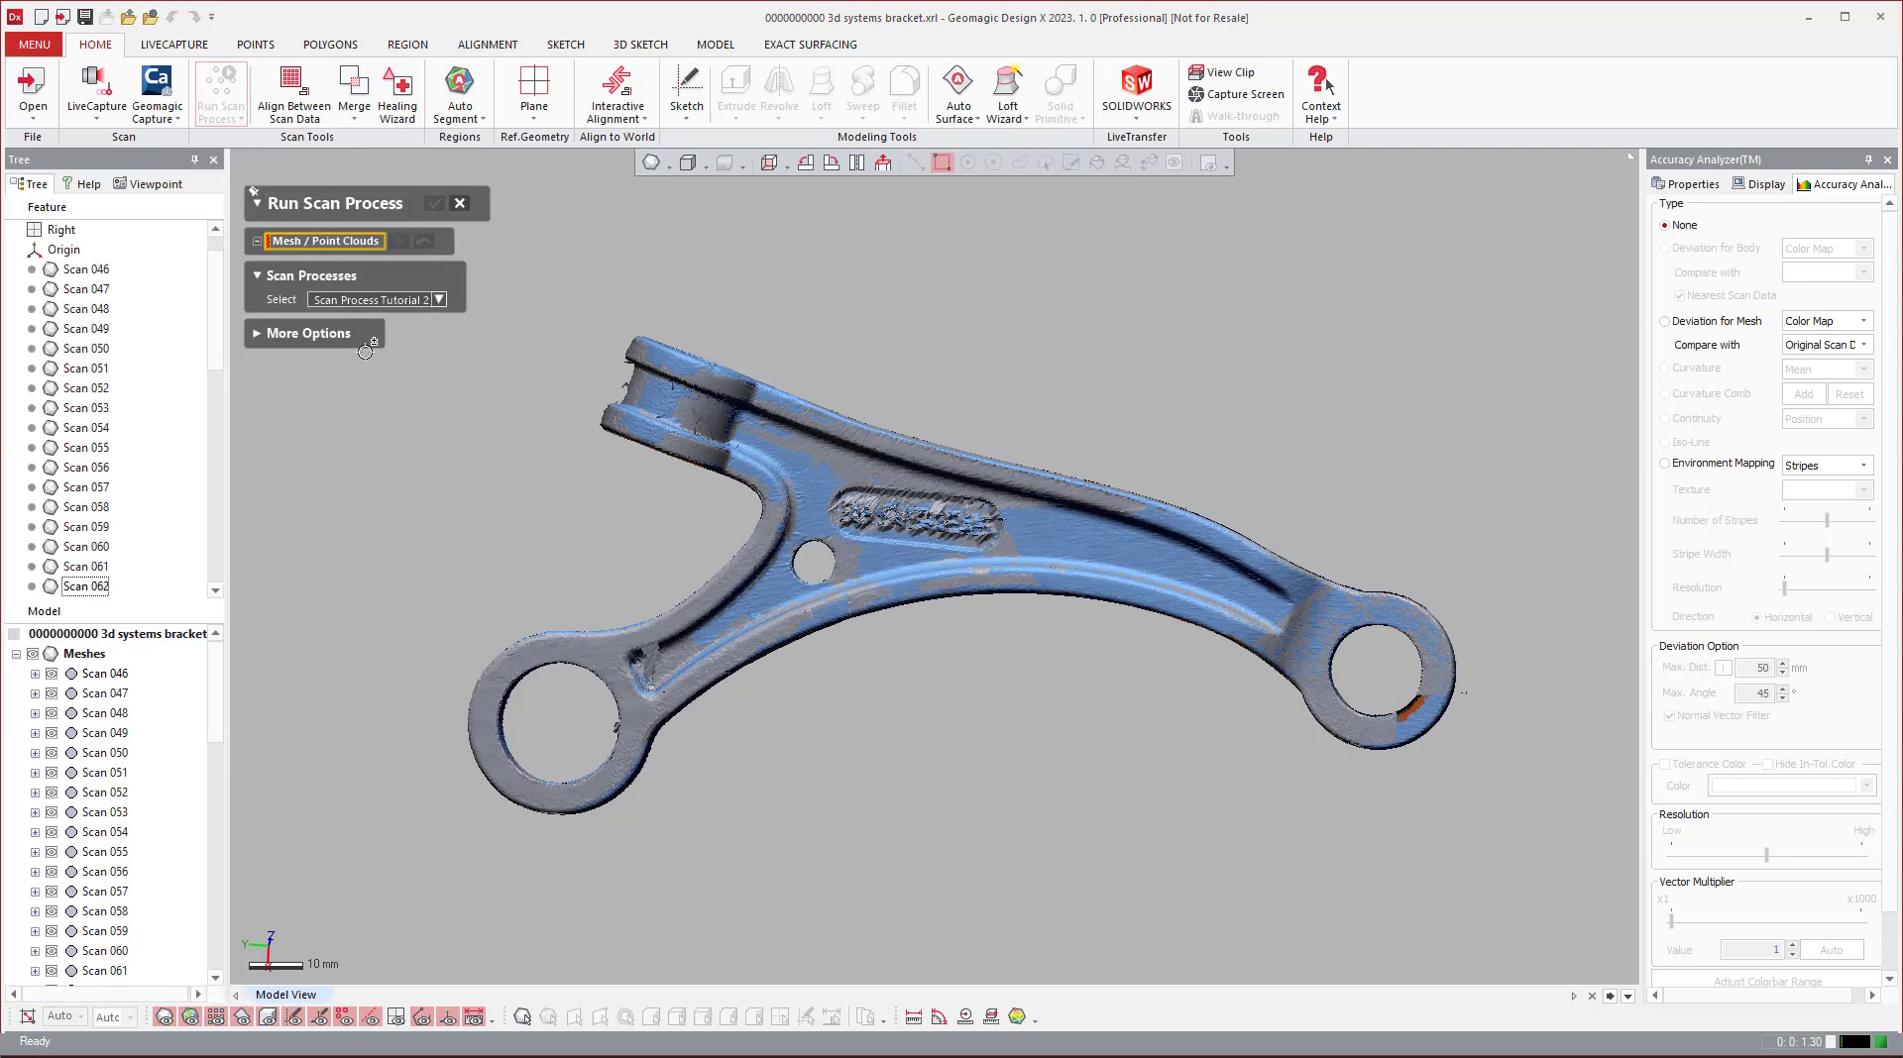
left_click(73, 656)
left_click(336, 436)
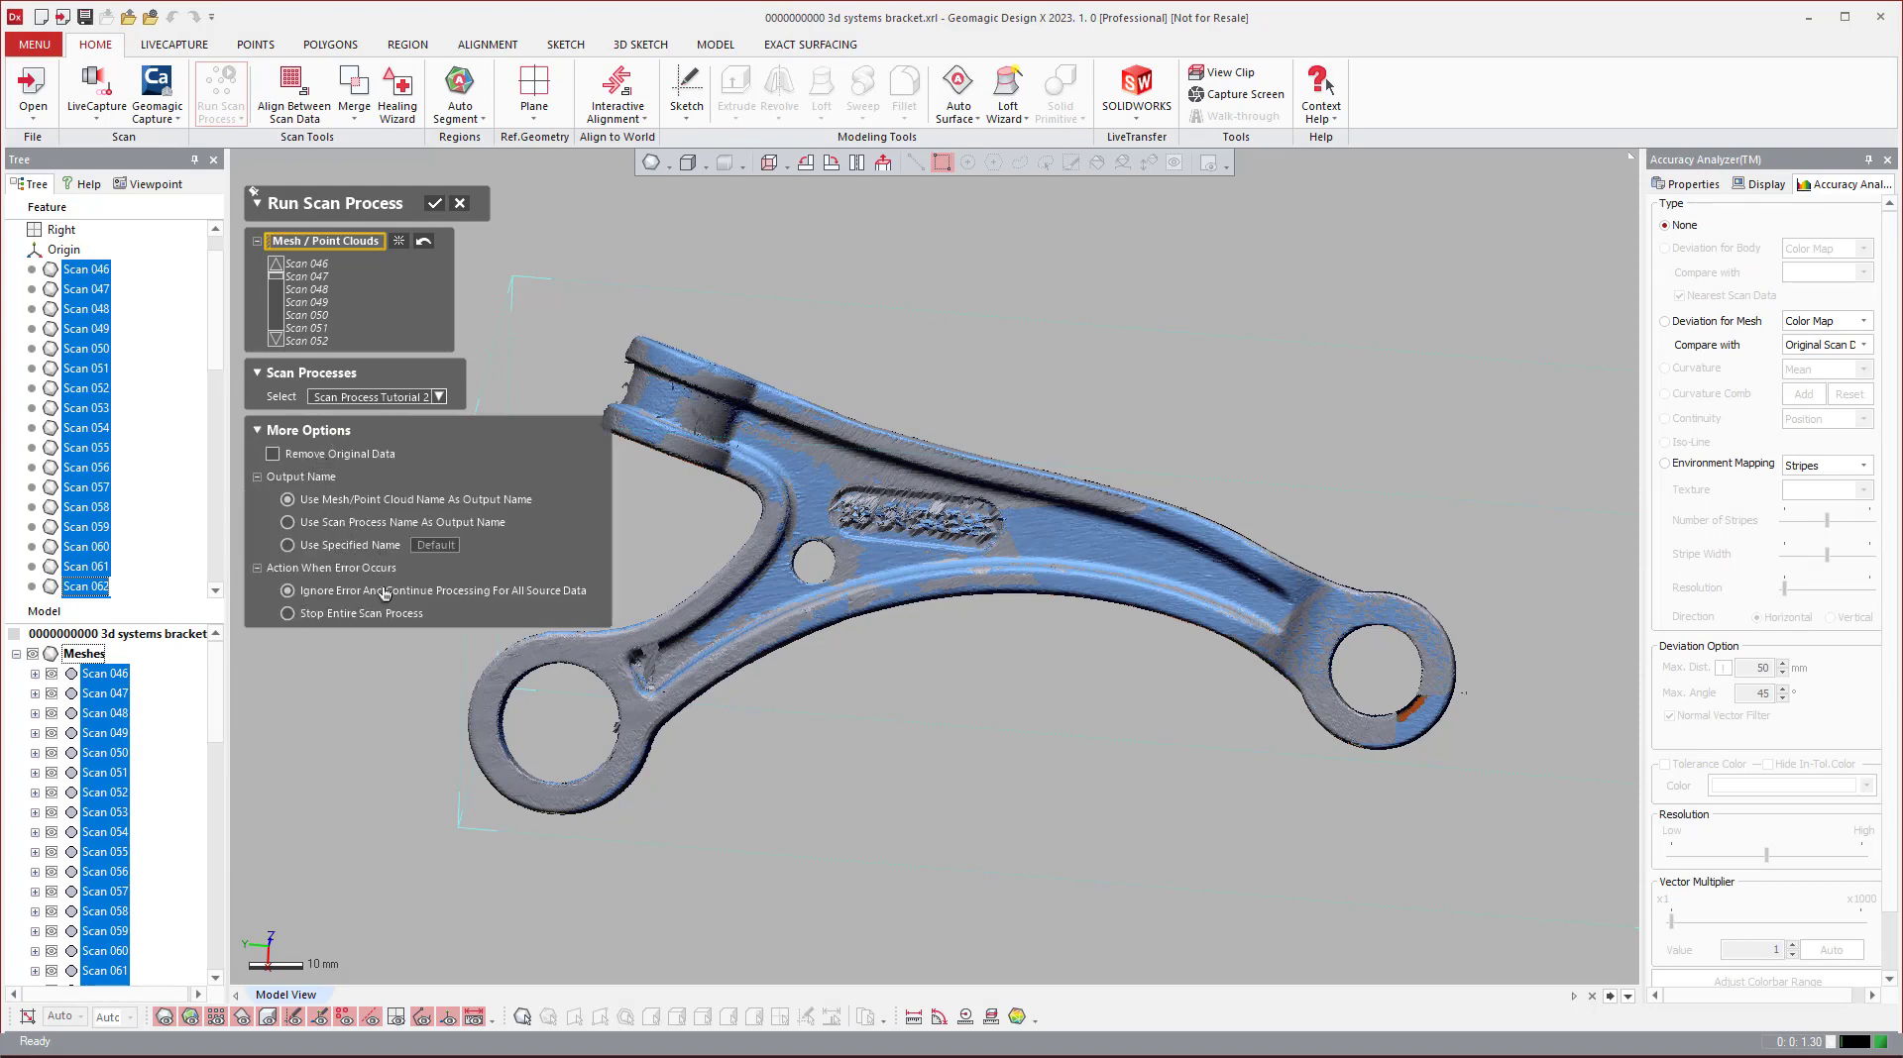
left_click(433, 206)
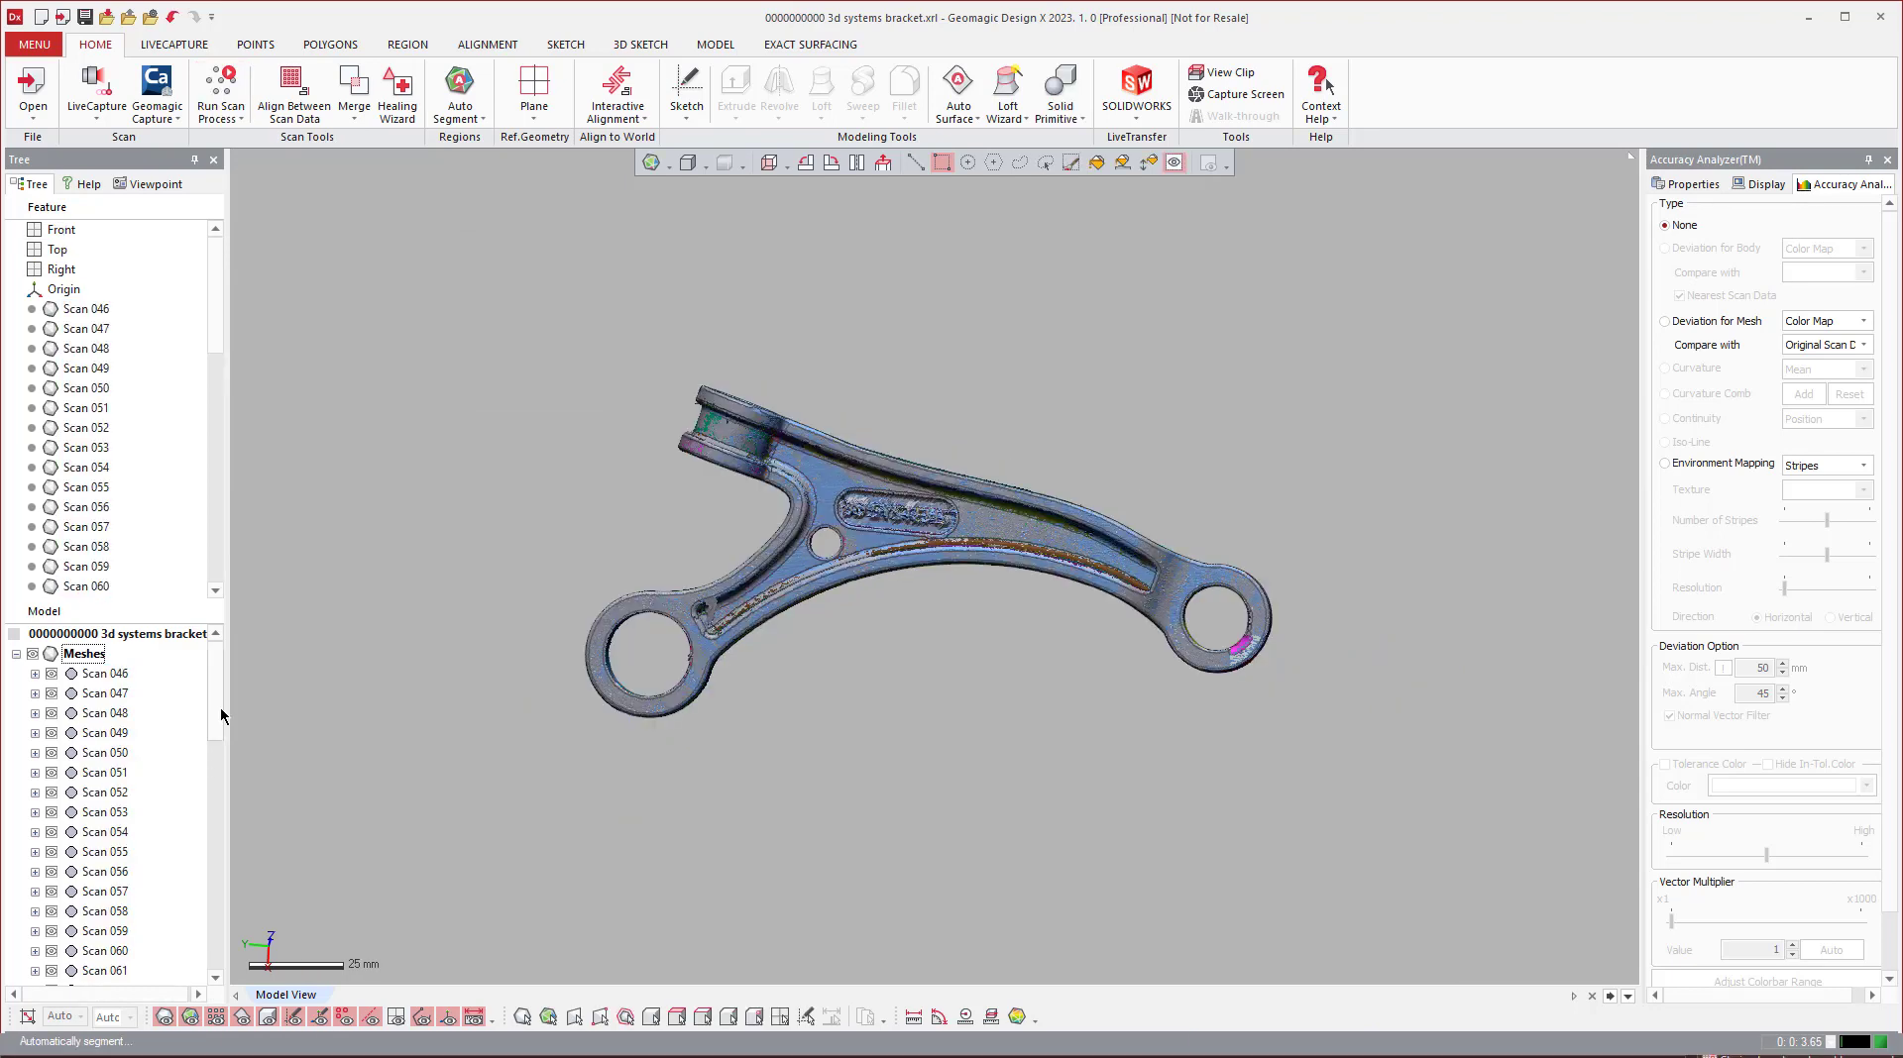
Step: Group all the original scan meshes, leaving Merged Shell outside the group, and hide the grouped scans
left_click_drag(220, 705, 214, 926)
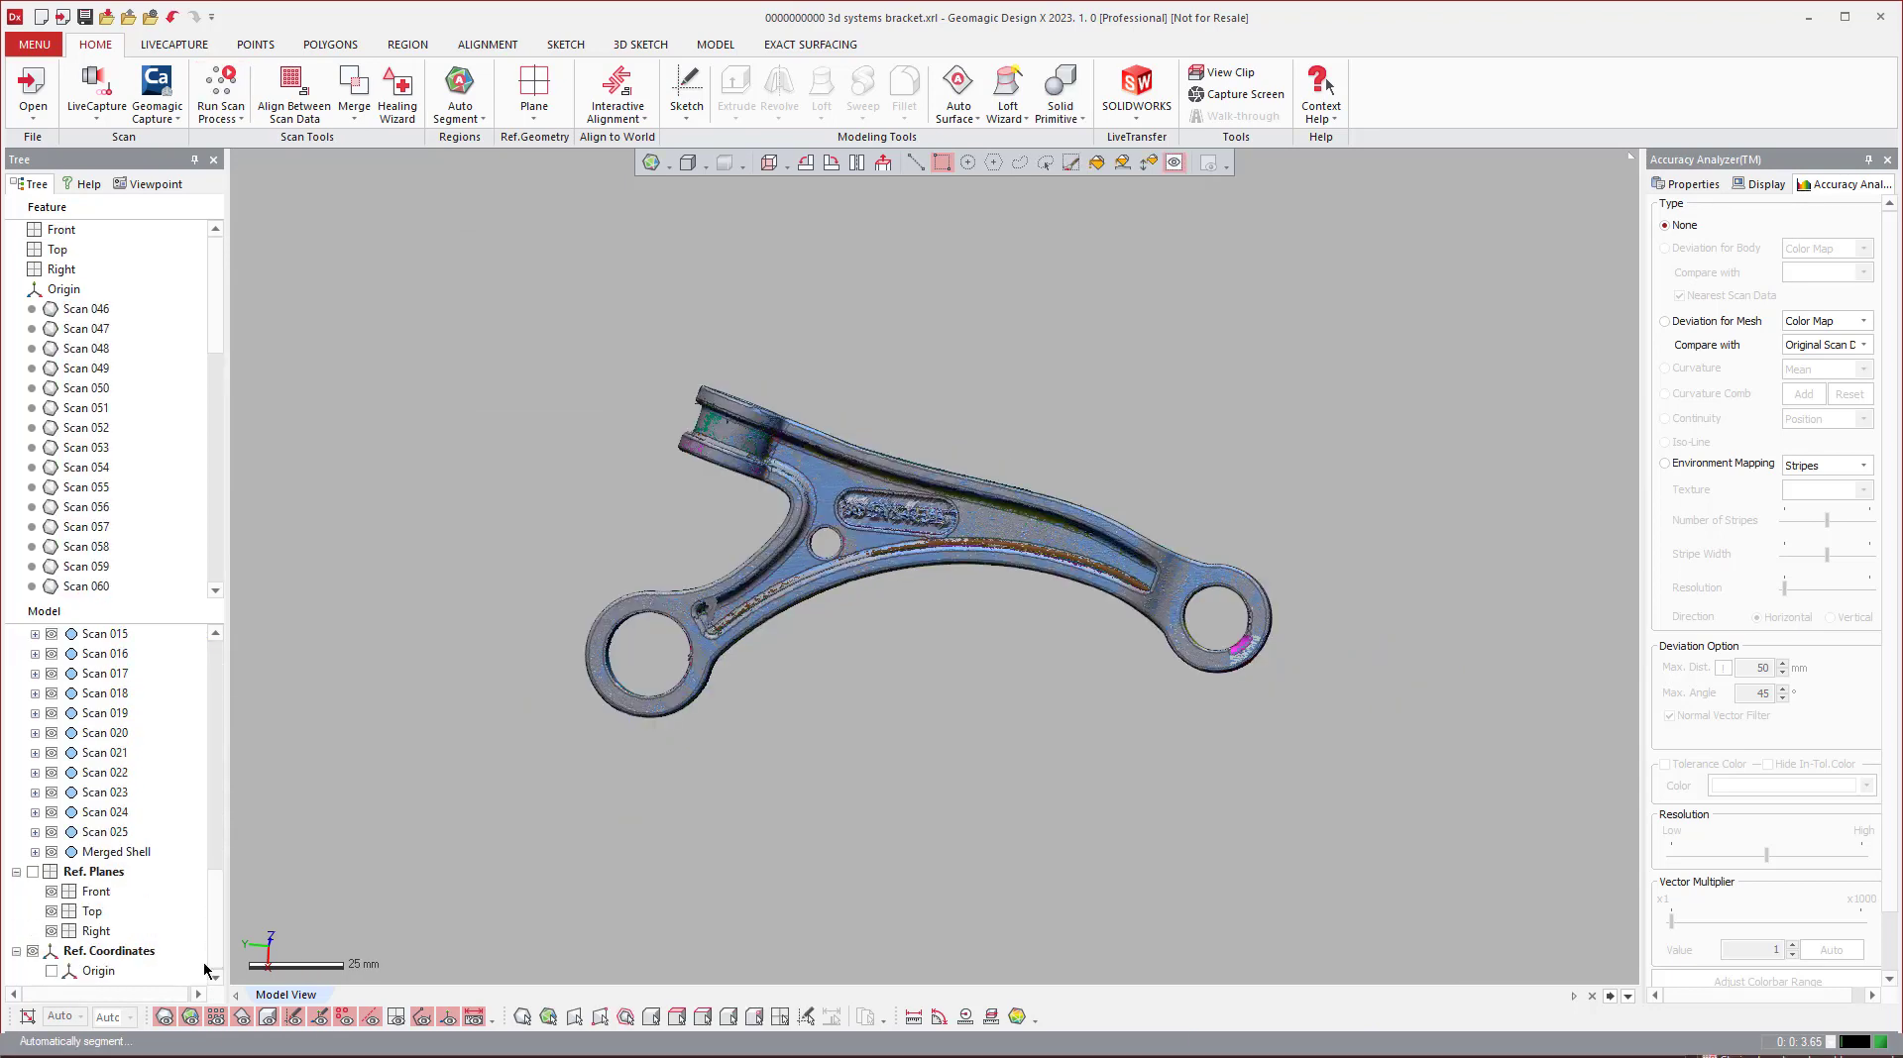
scroll(117, 835, "up", 10)
left_click(92, 675)
key("ctrl+a")
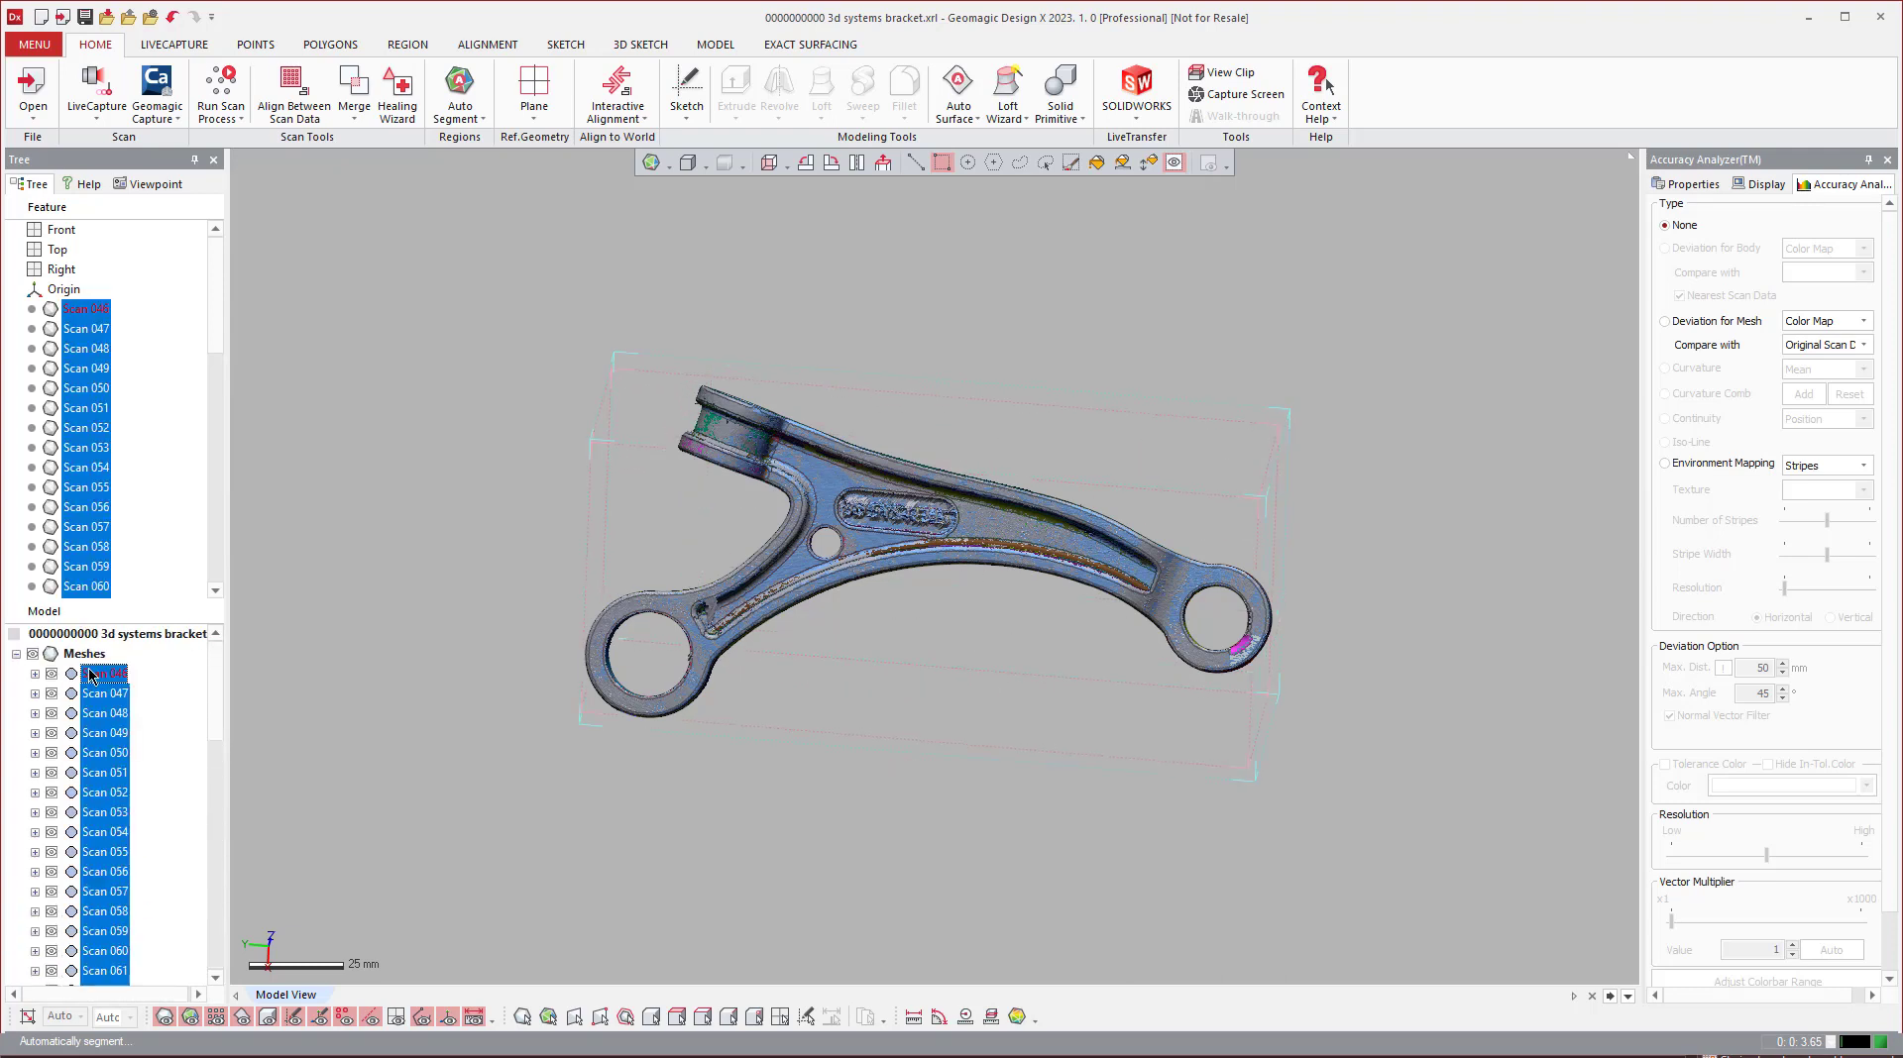
right_click(91, 674)
mouse_move(117, 682)
left_click(308, 682)
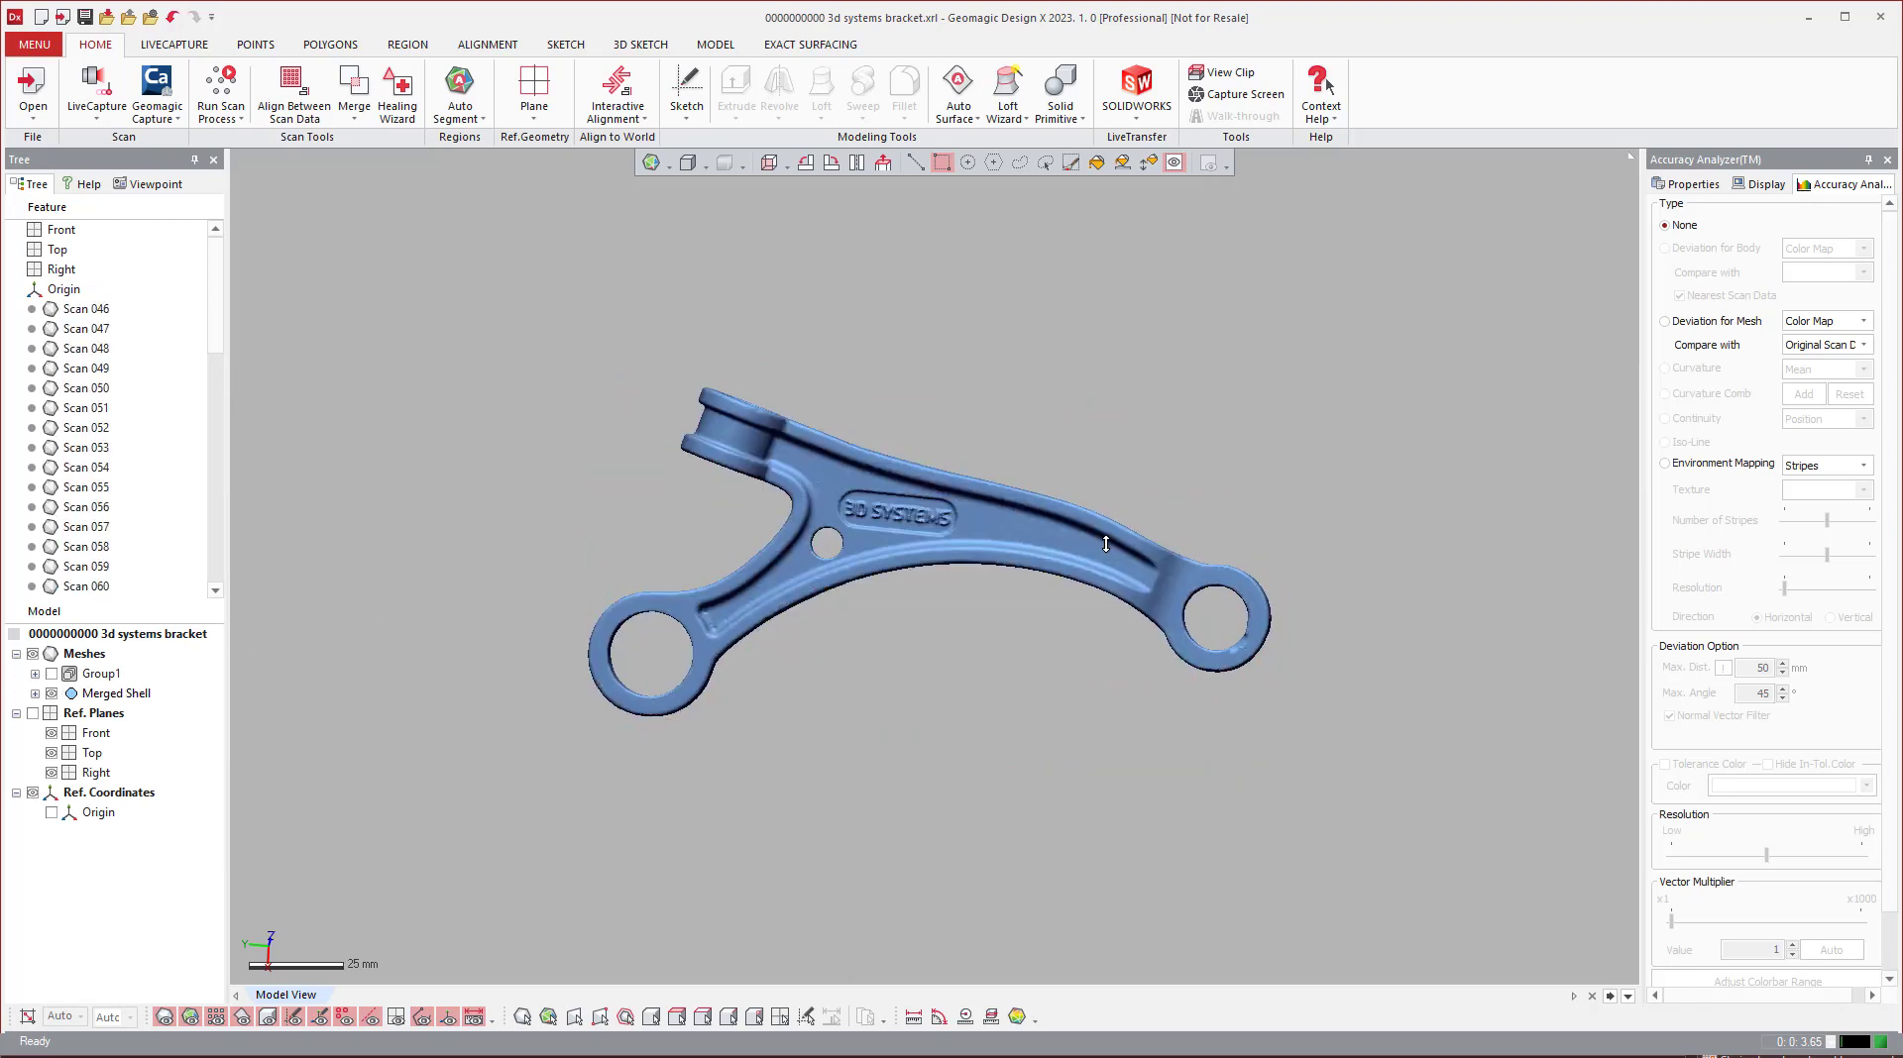
Step: Switch the mesh display mode to plain shading instead of region display for the merged shell
scroll(1011, 713, "up", 5)
scroll(1045, 689, "up", 1)
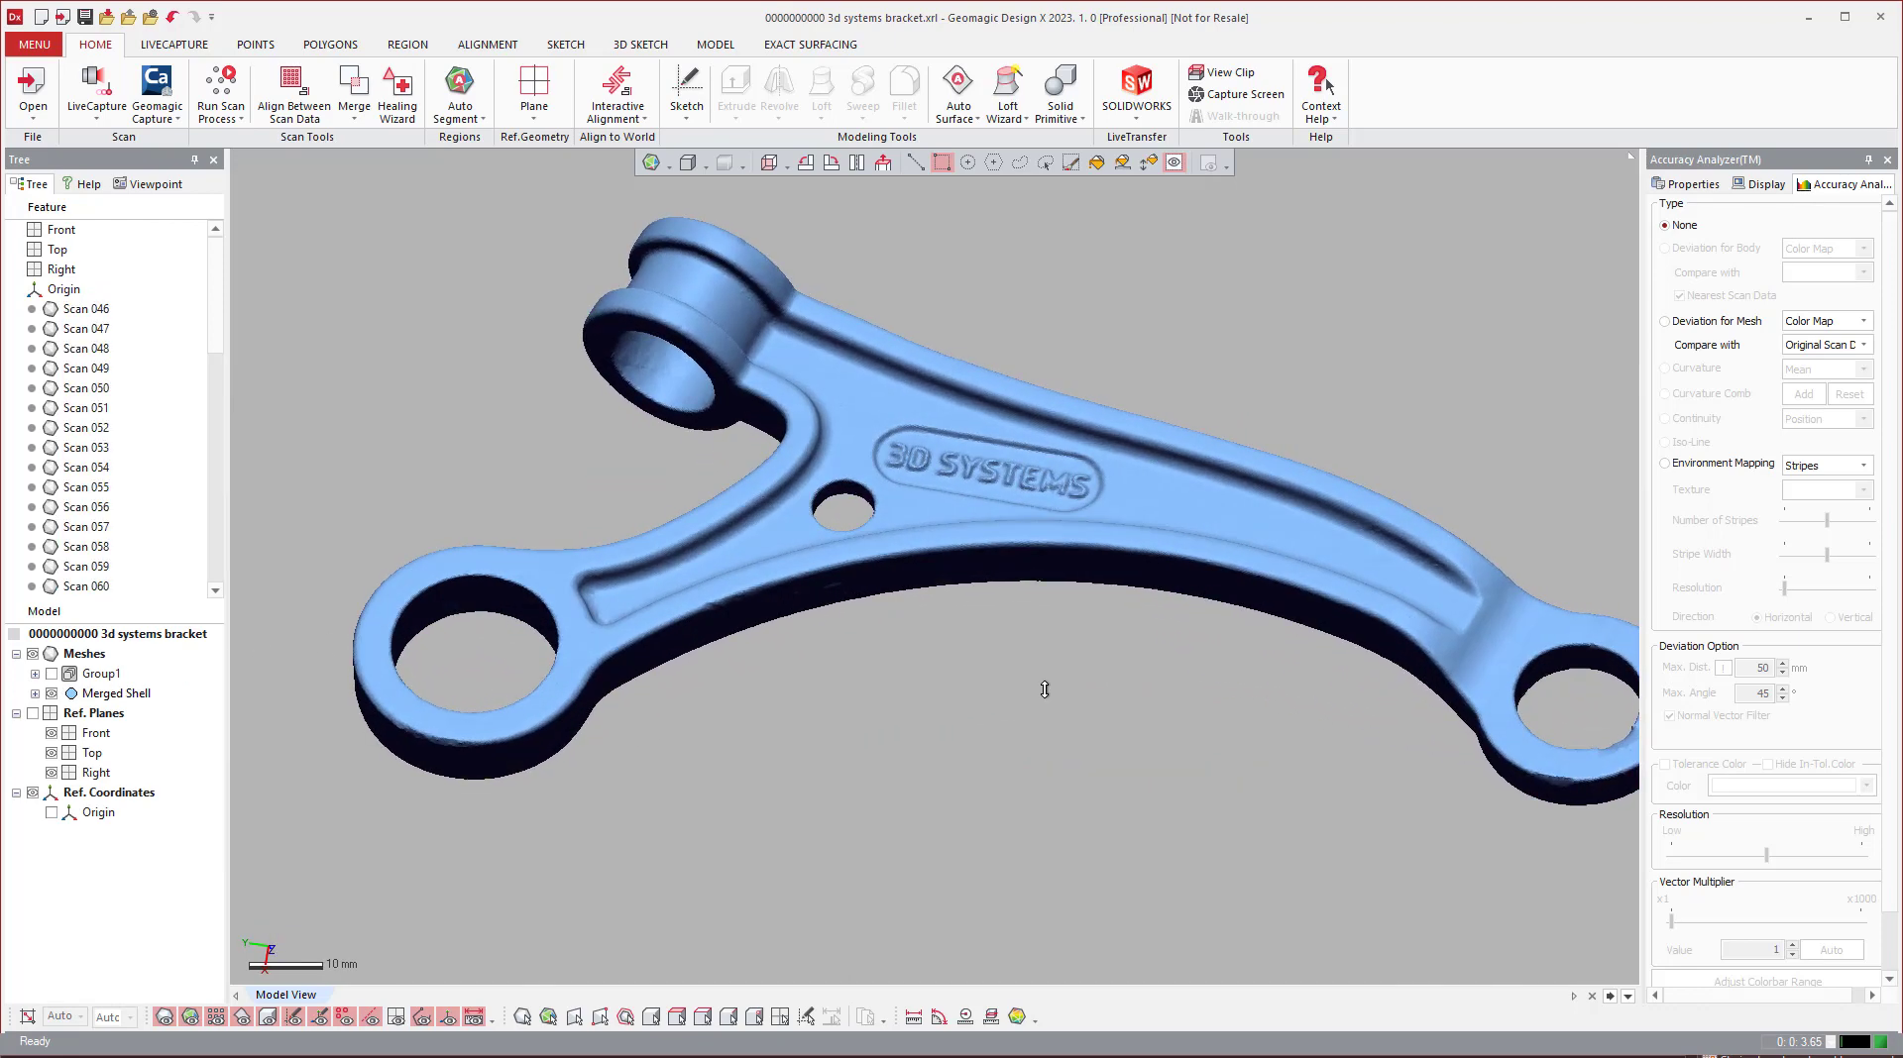
left_click(668, 166)
left_click(659, 238)
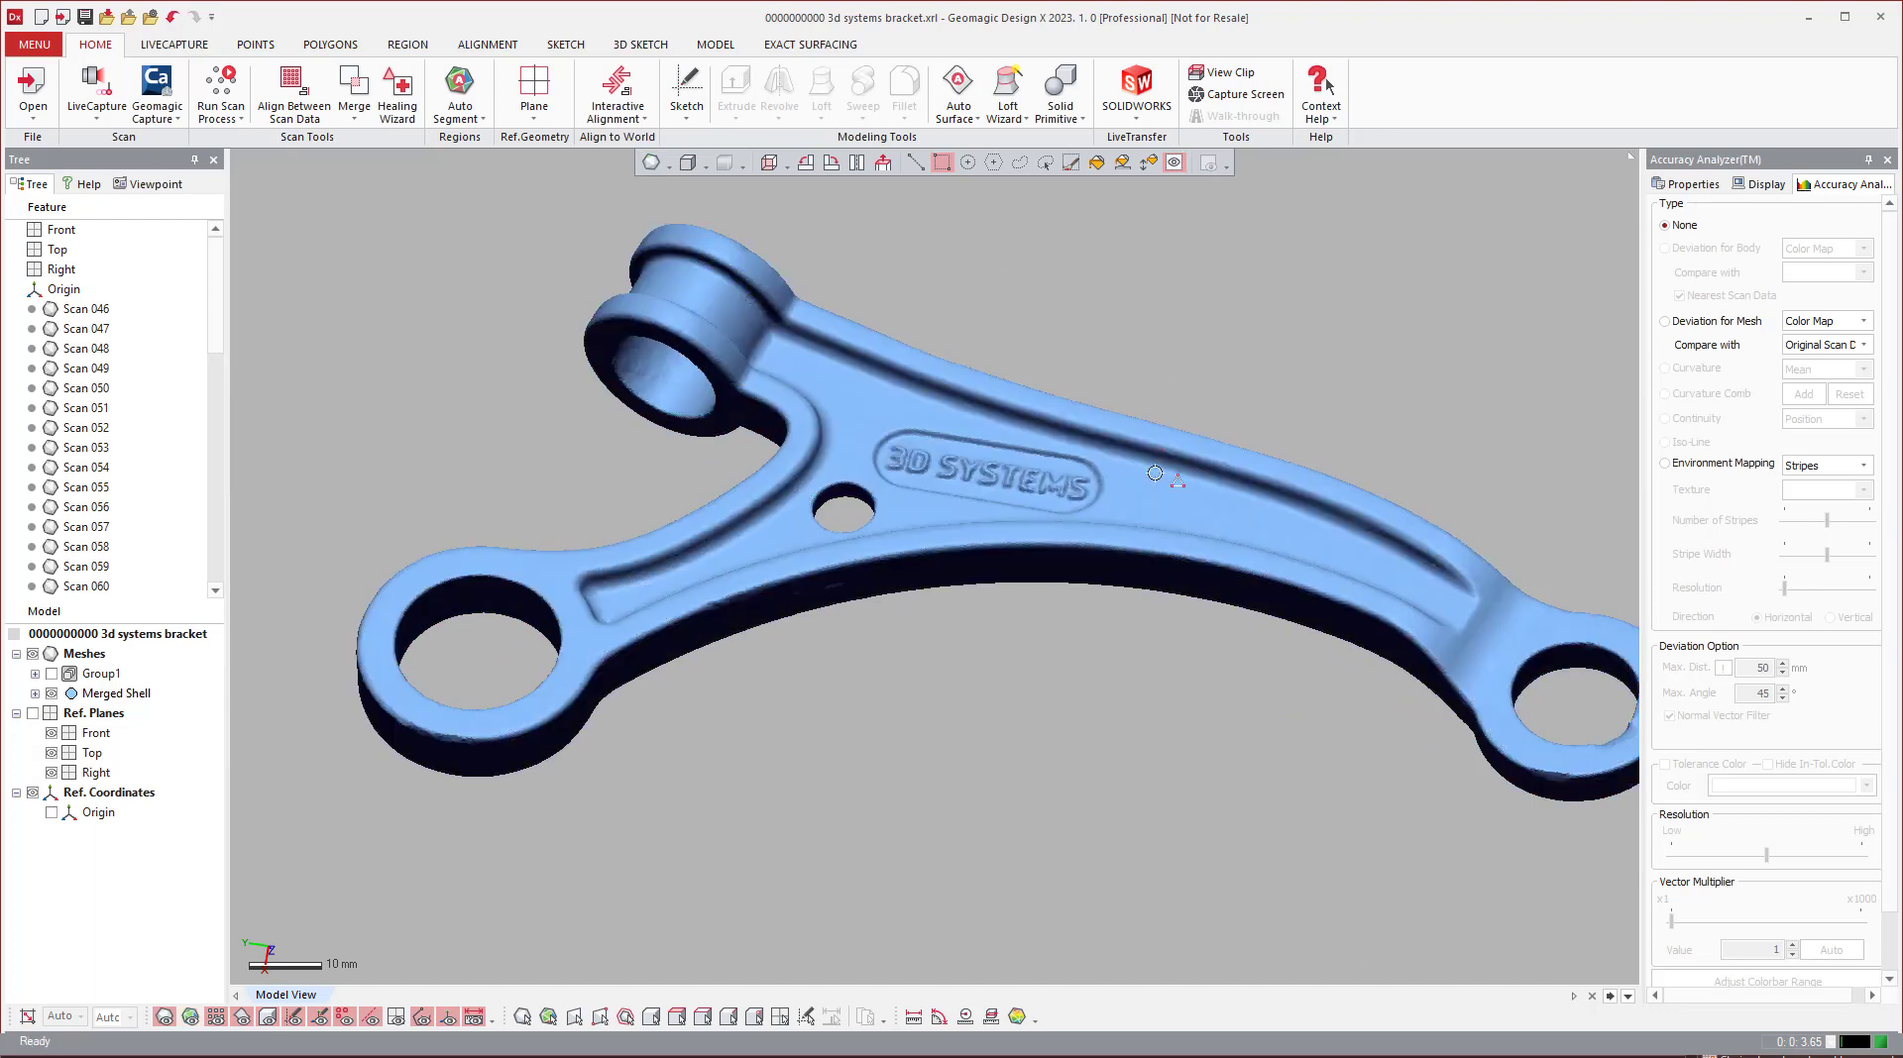
Step: Examine the merged bracket mesh from both sides, looking closely at the surface around the bore of the ring at the long arm's end
right_click_drag(1150, 486, 1056, 695)
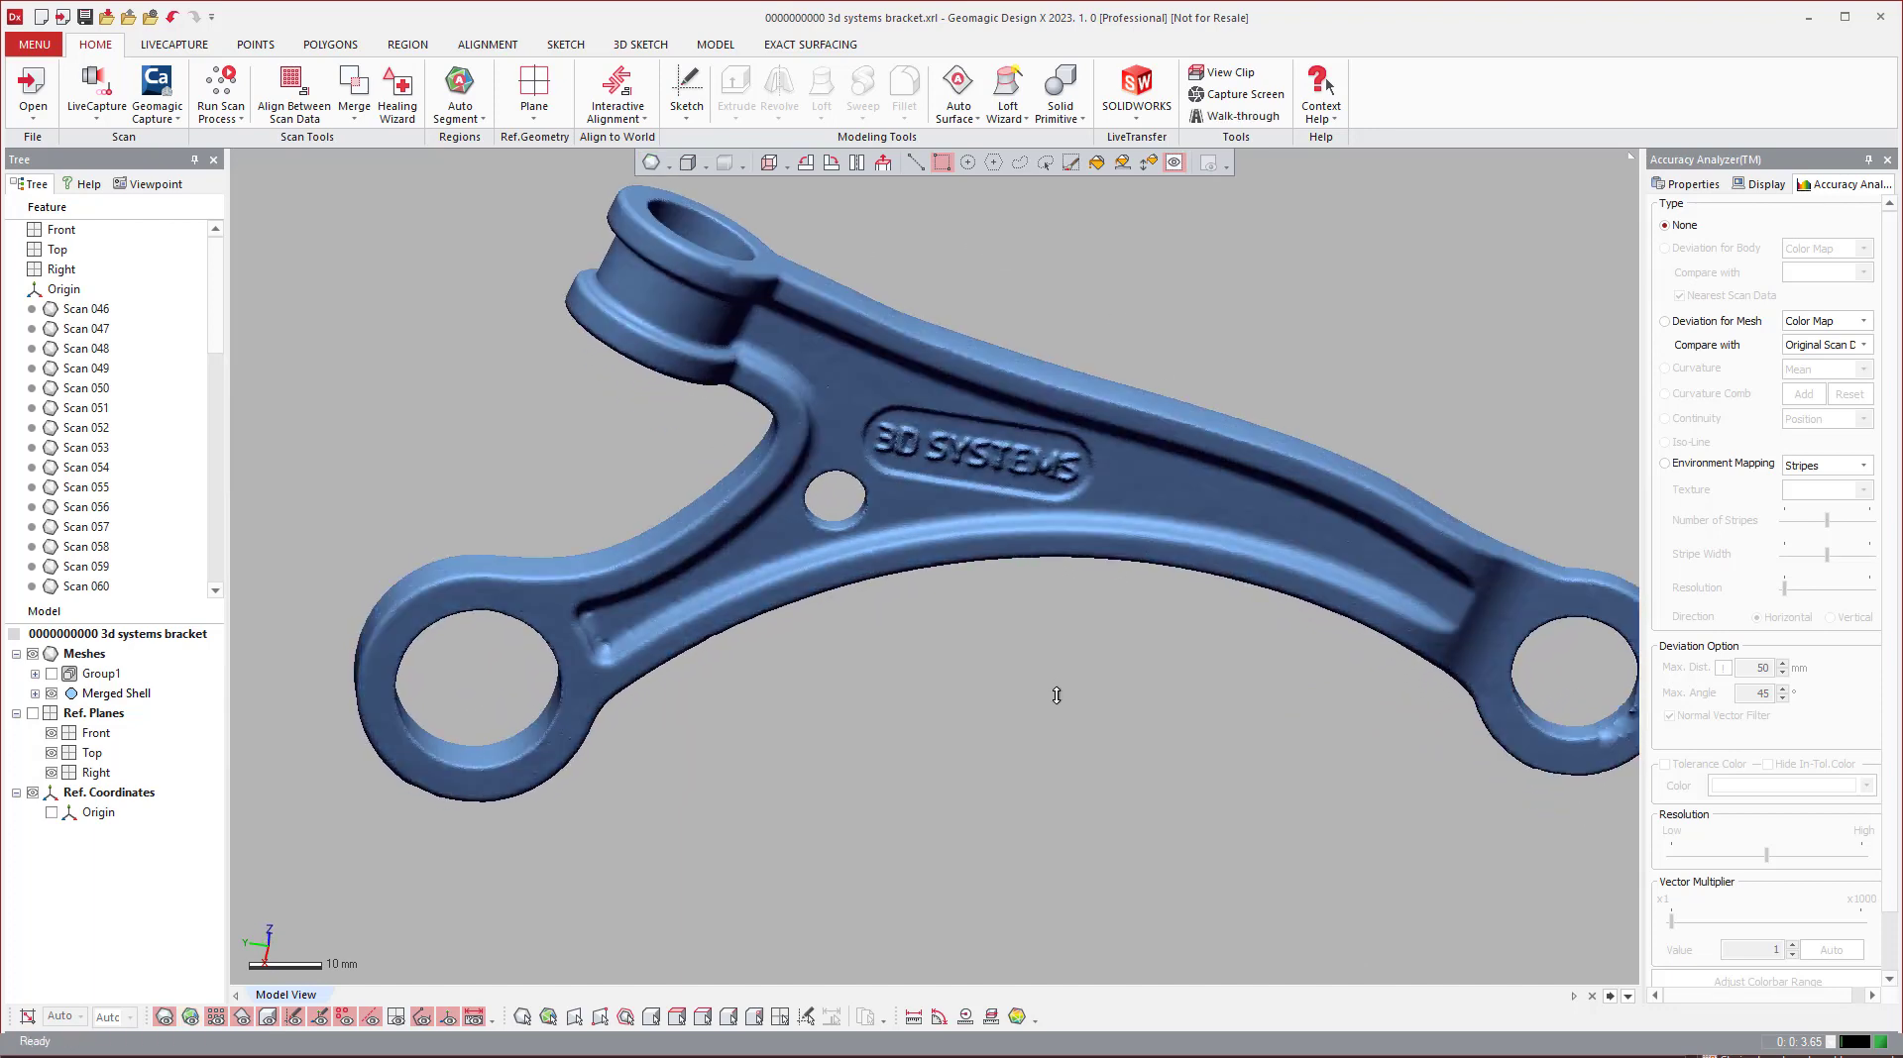
scroll(1056, 695, "up", 3)
scroll(1447, 725, "up", 2)
scroll(1447, 725, "up", 3)
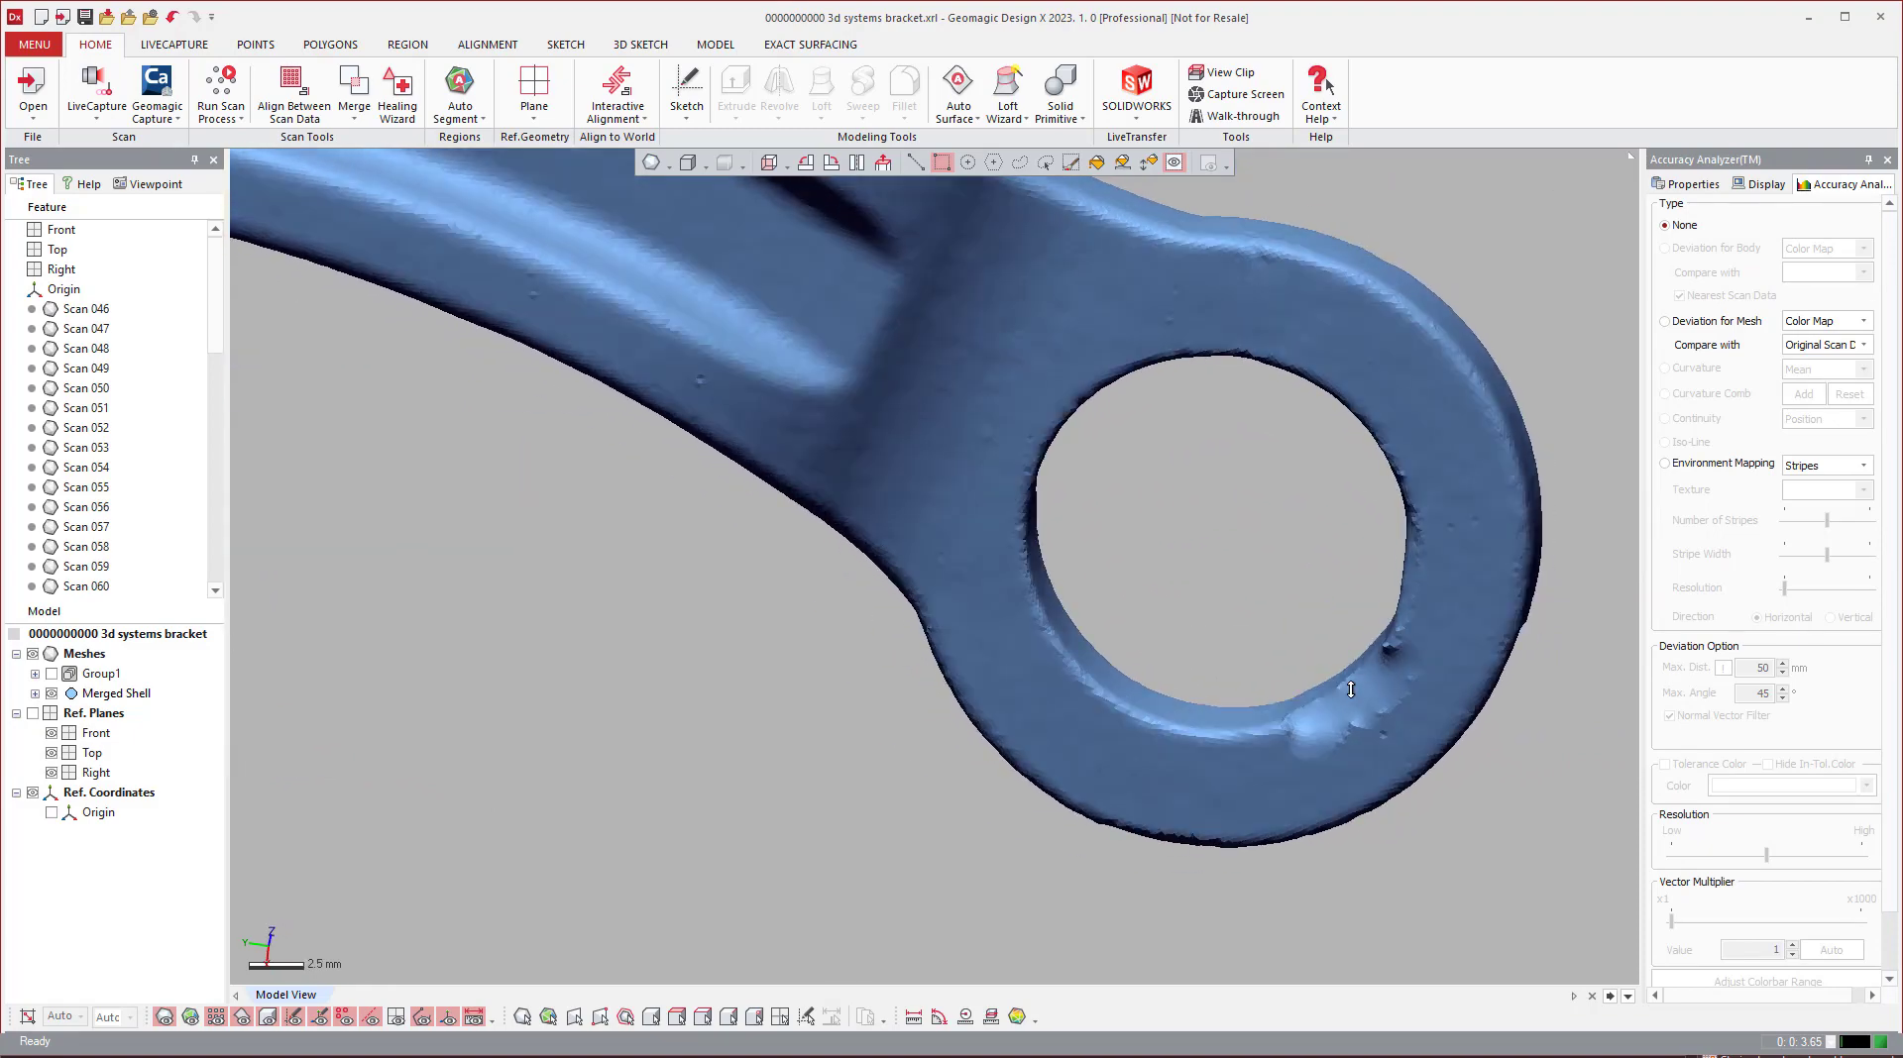
scroll(1363, 674, "up", 2)
right_click_drag(1332, 676, 911, 585)
scroll(947, 612, "down", 3)
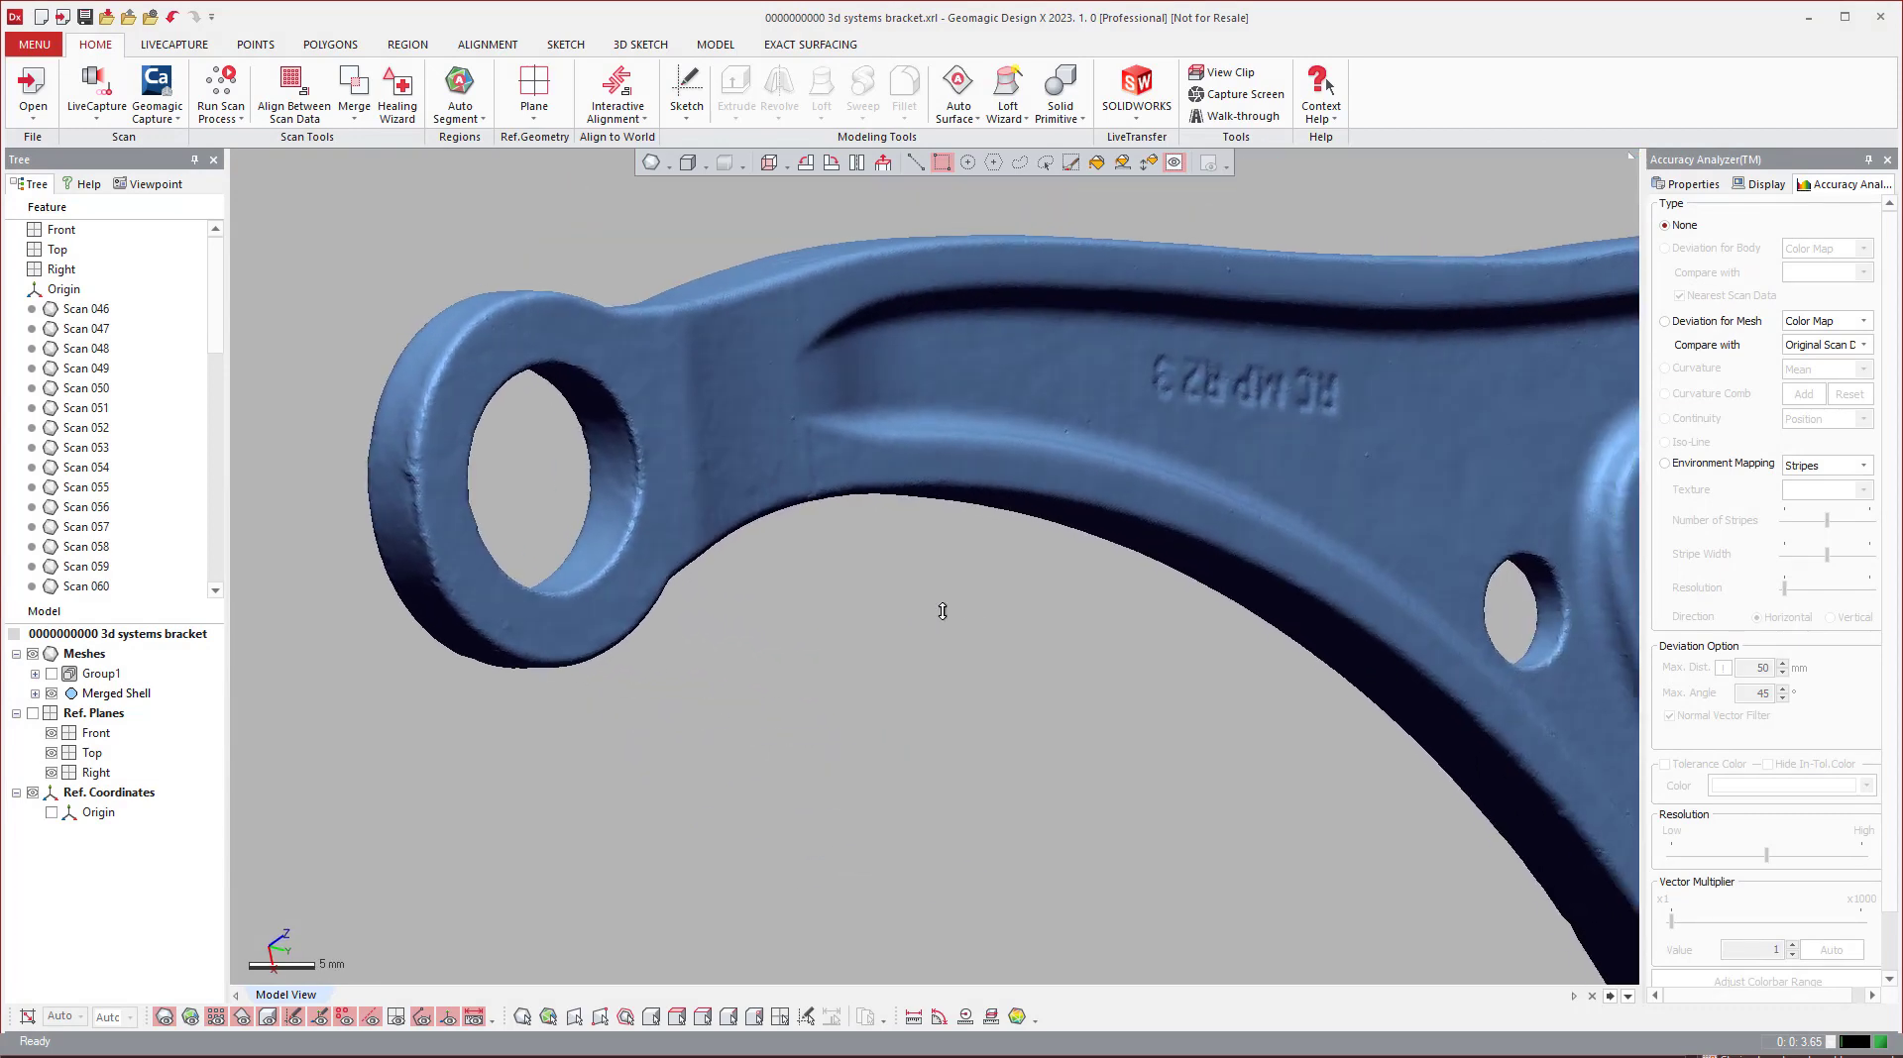
scroll(854, 637, "down", 2)
right_click_drag(836, 645, 896, 738)
scroll(872, 635, "up", 1)
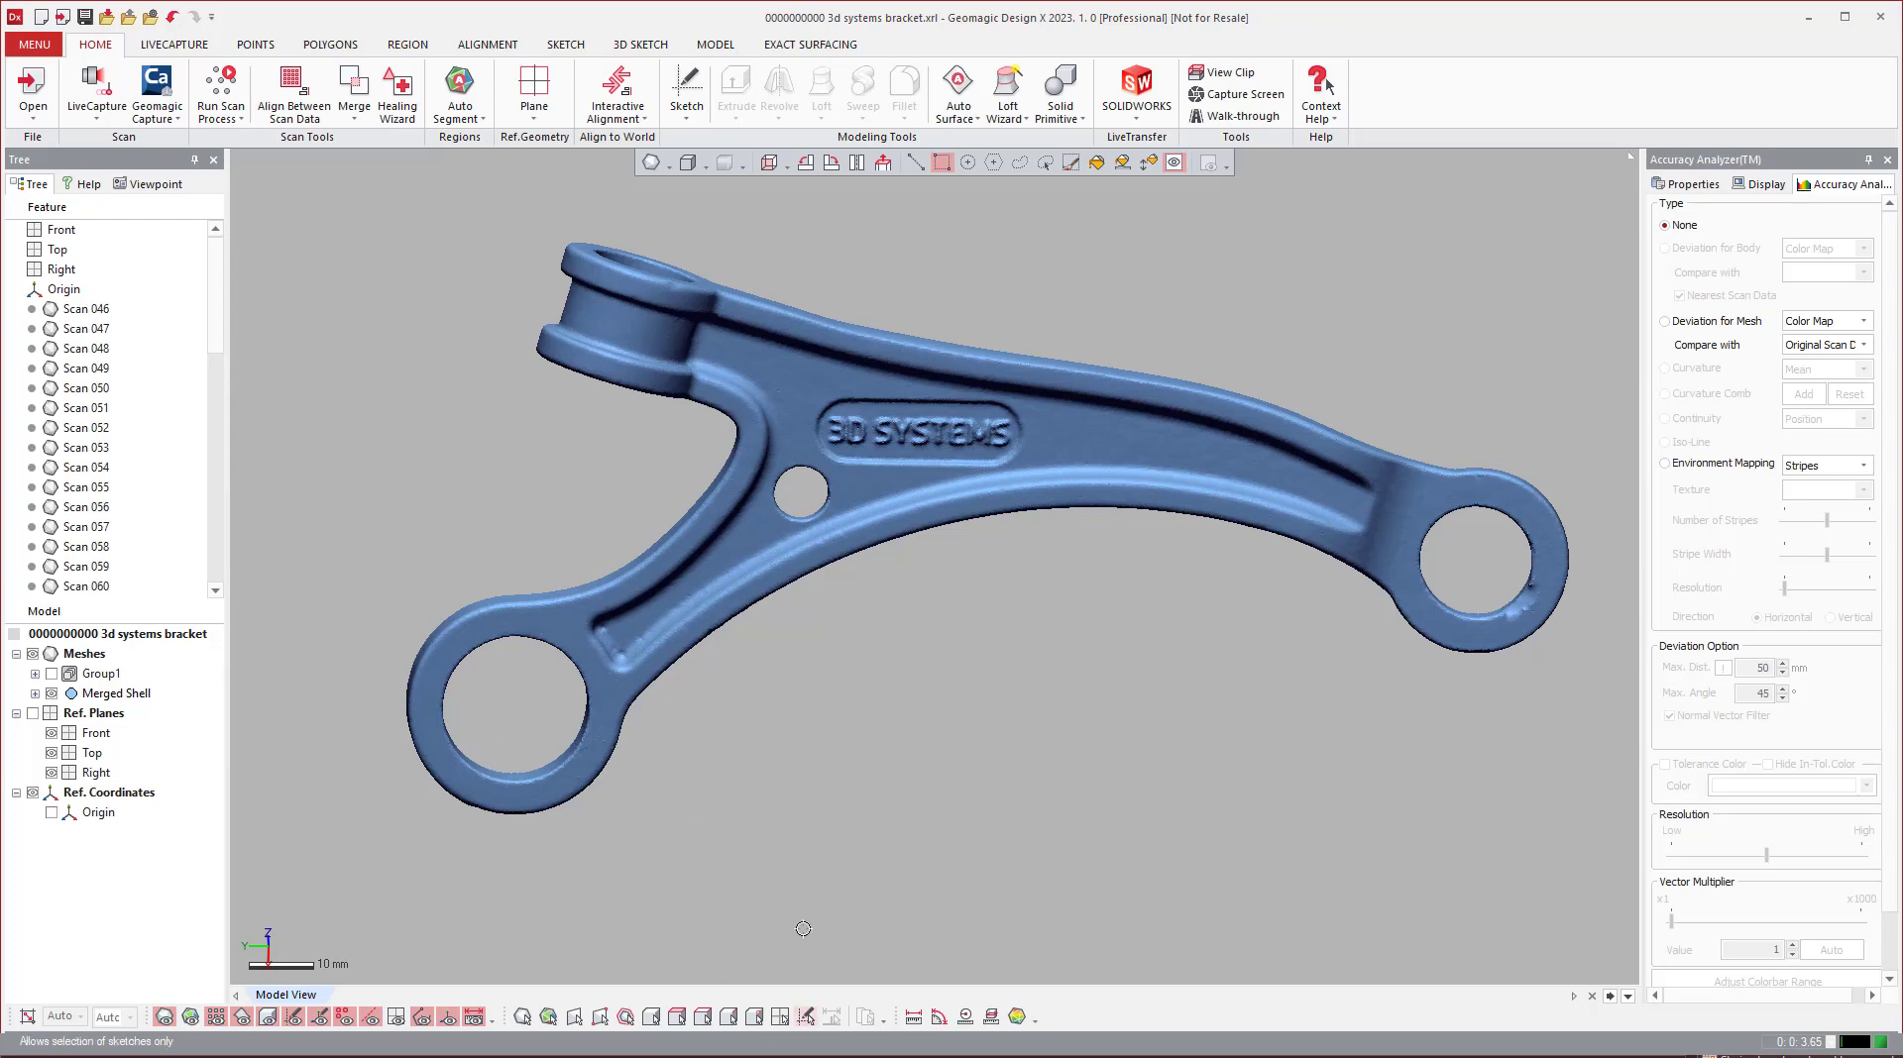
scroll(919, 583, "up", 2)
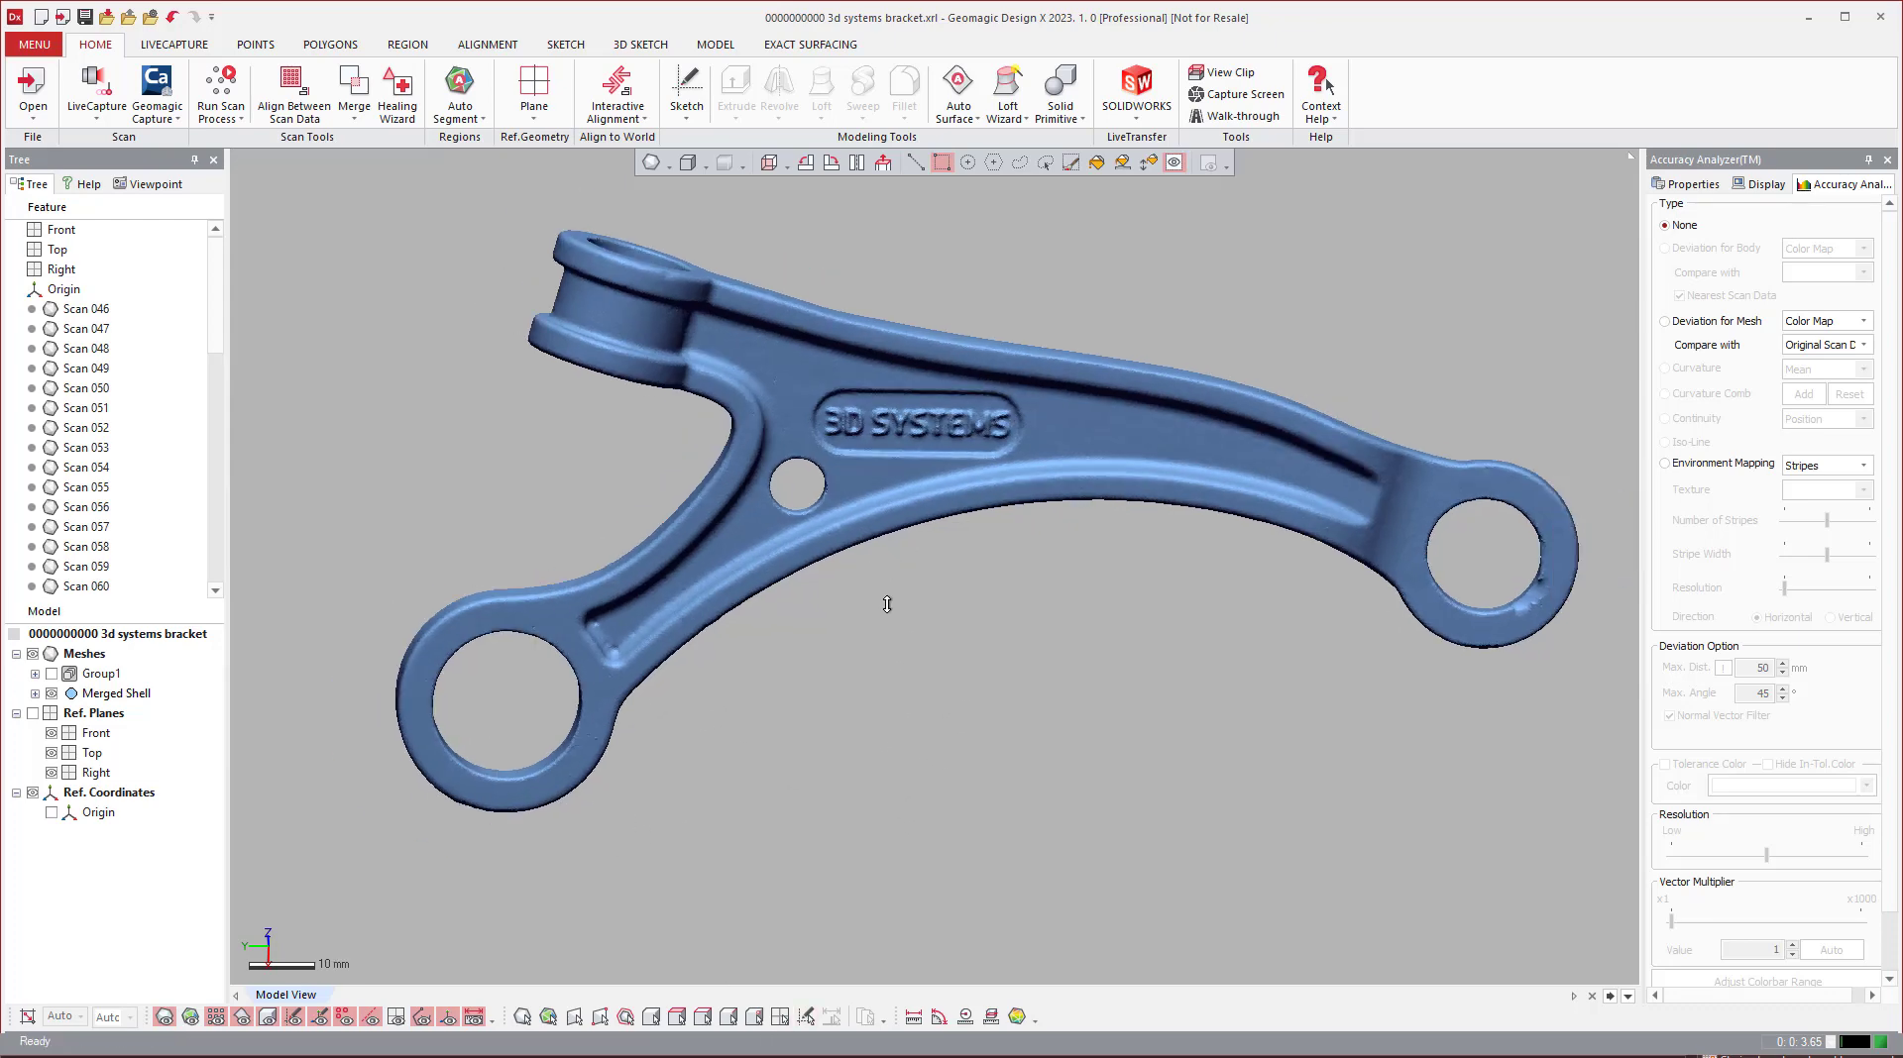
scroll(799, 436, "down", 1)
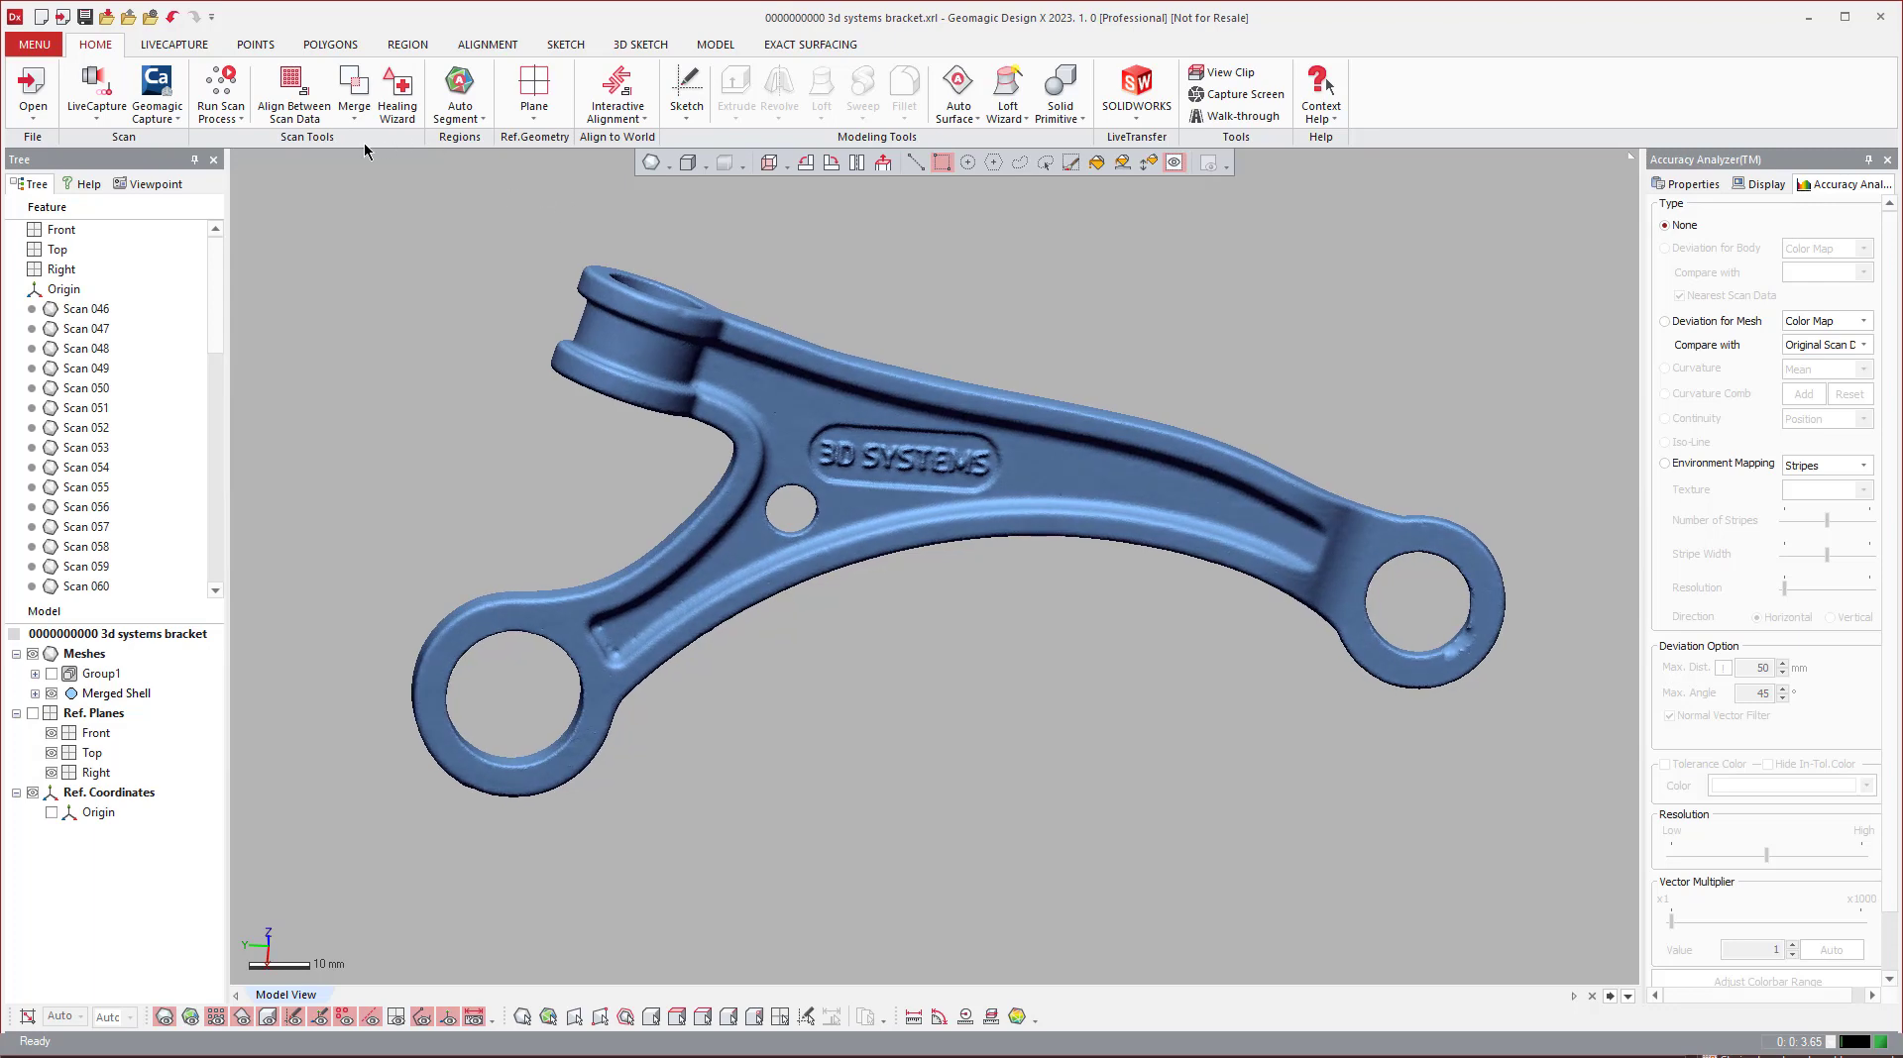
left_click(232, 120)
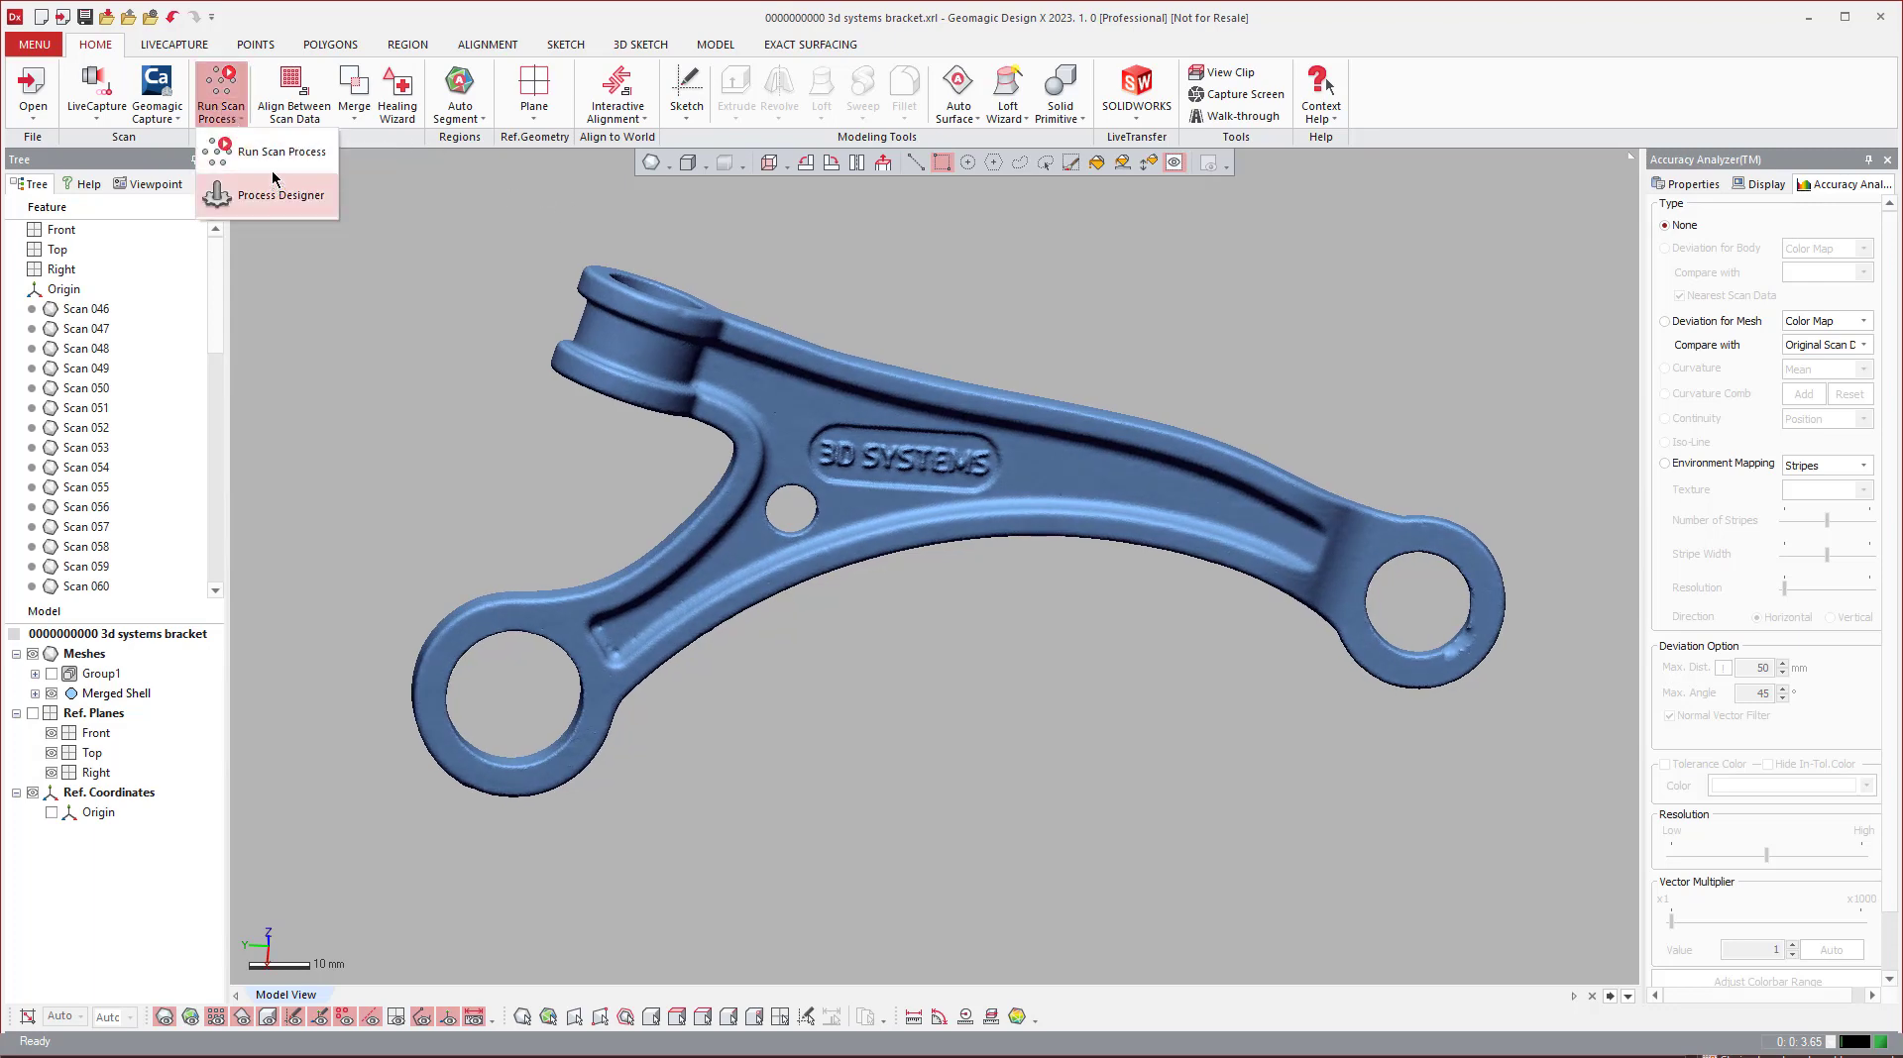
left_click(220, 91)
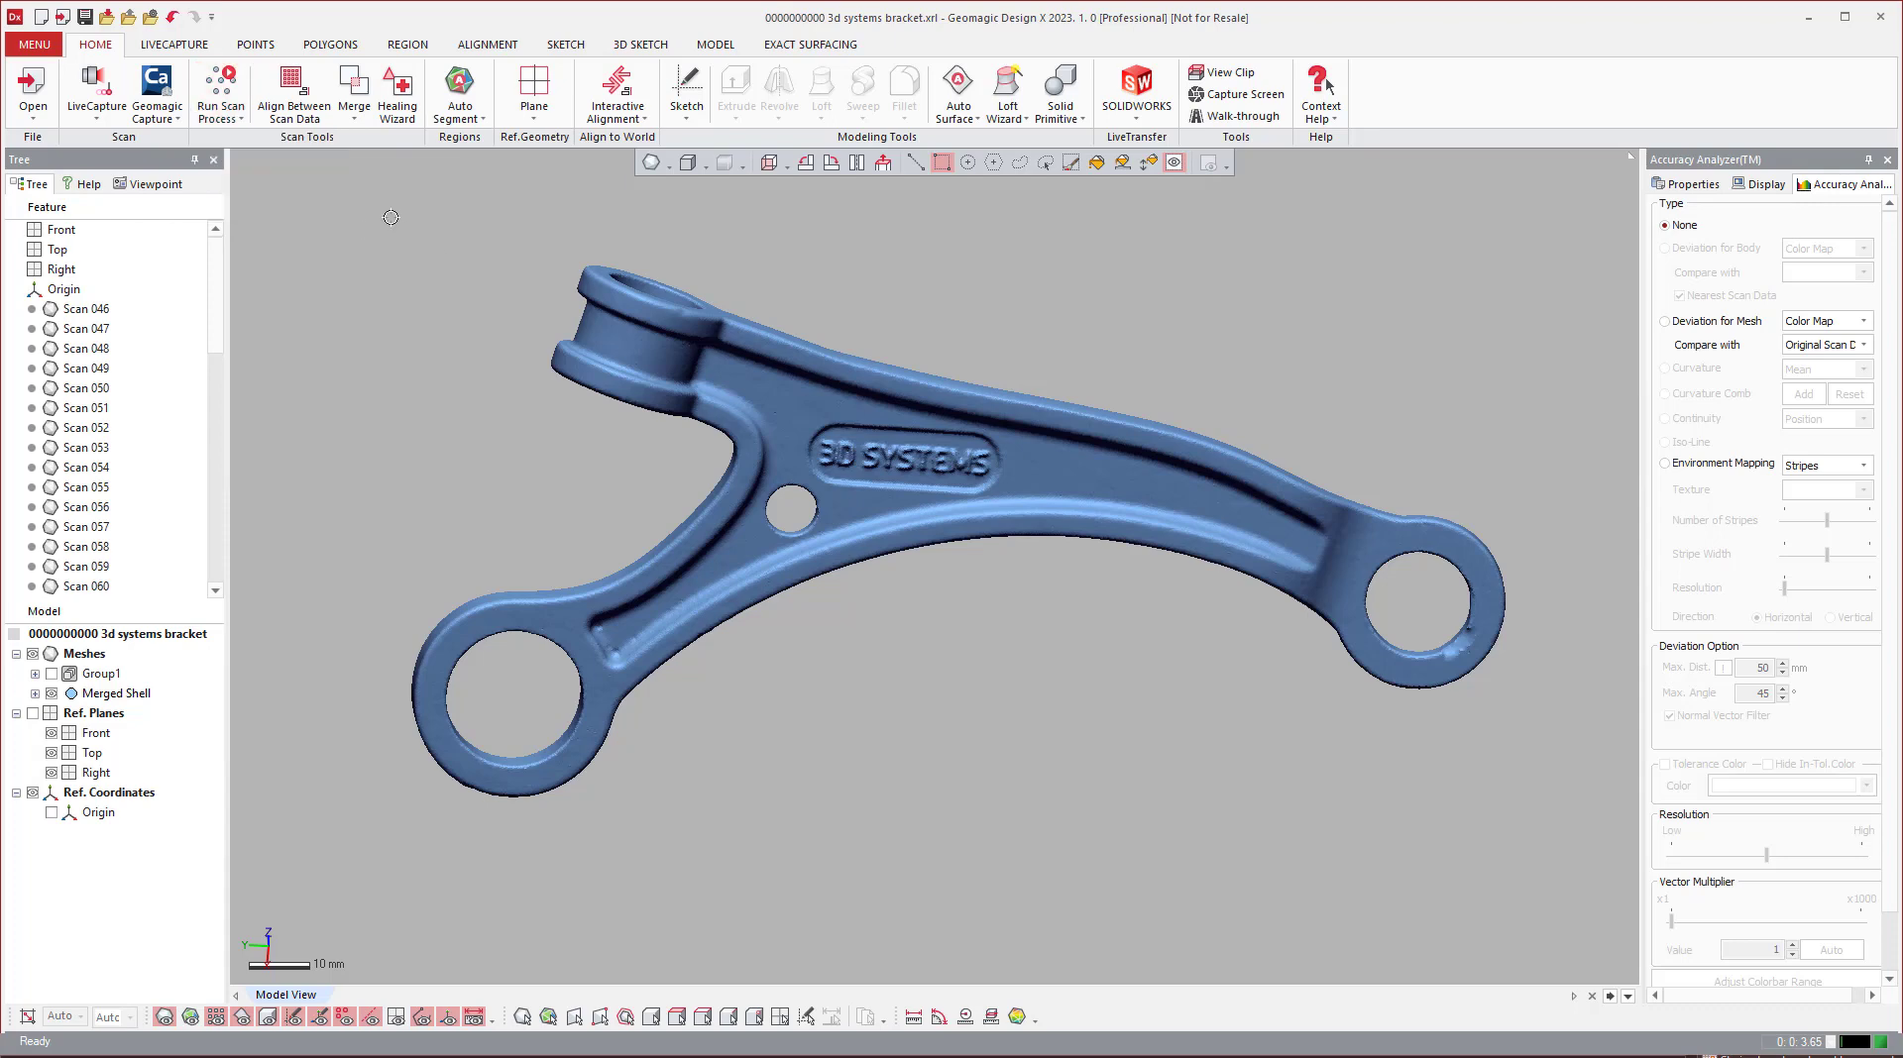
left_click(162, 52)
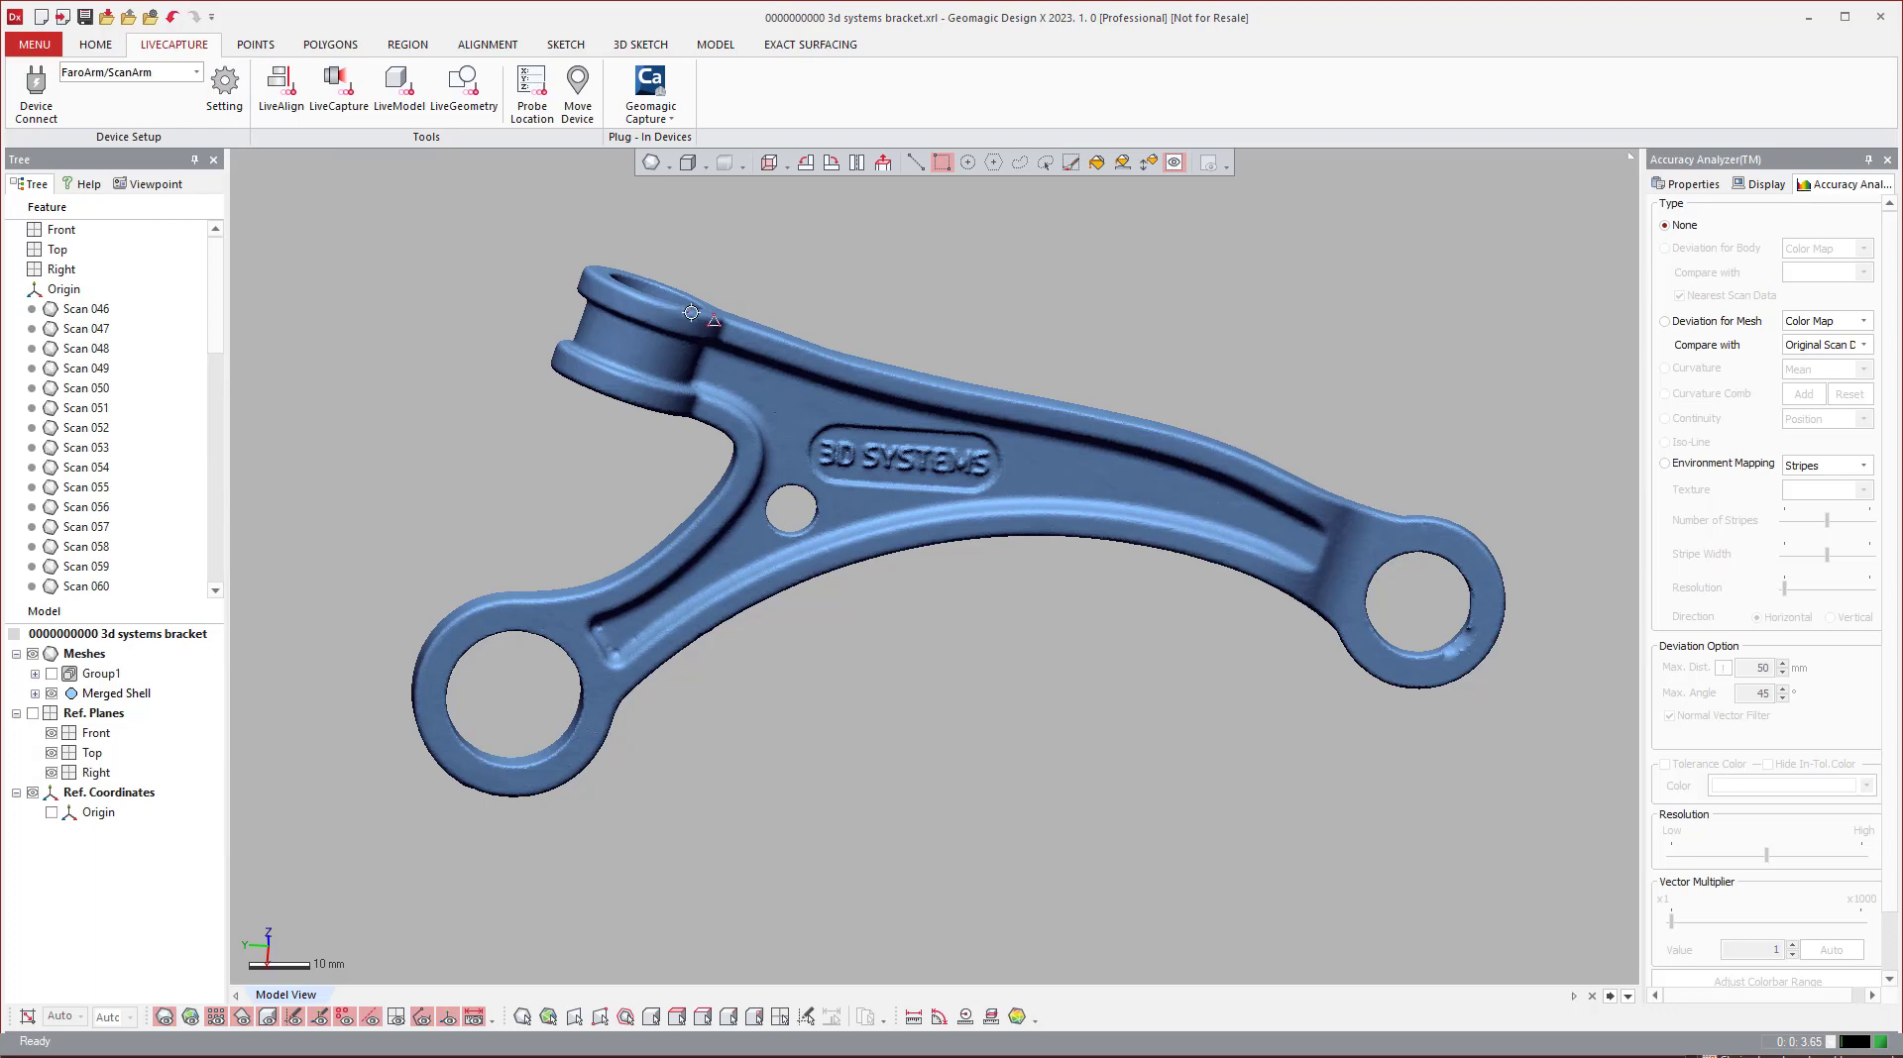
left_click(92, 46)
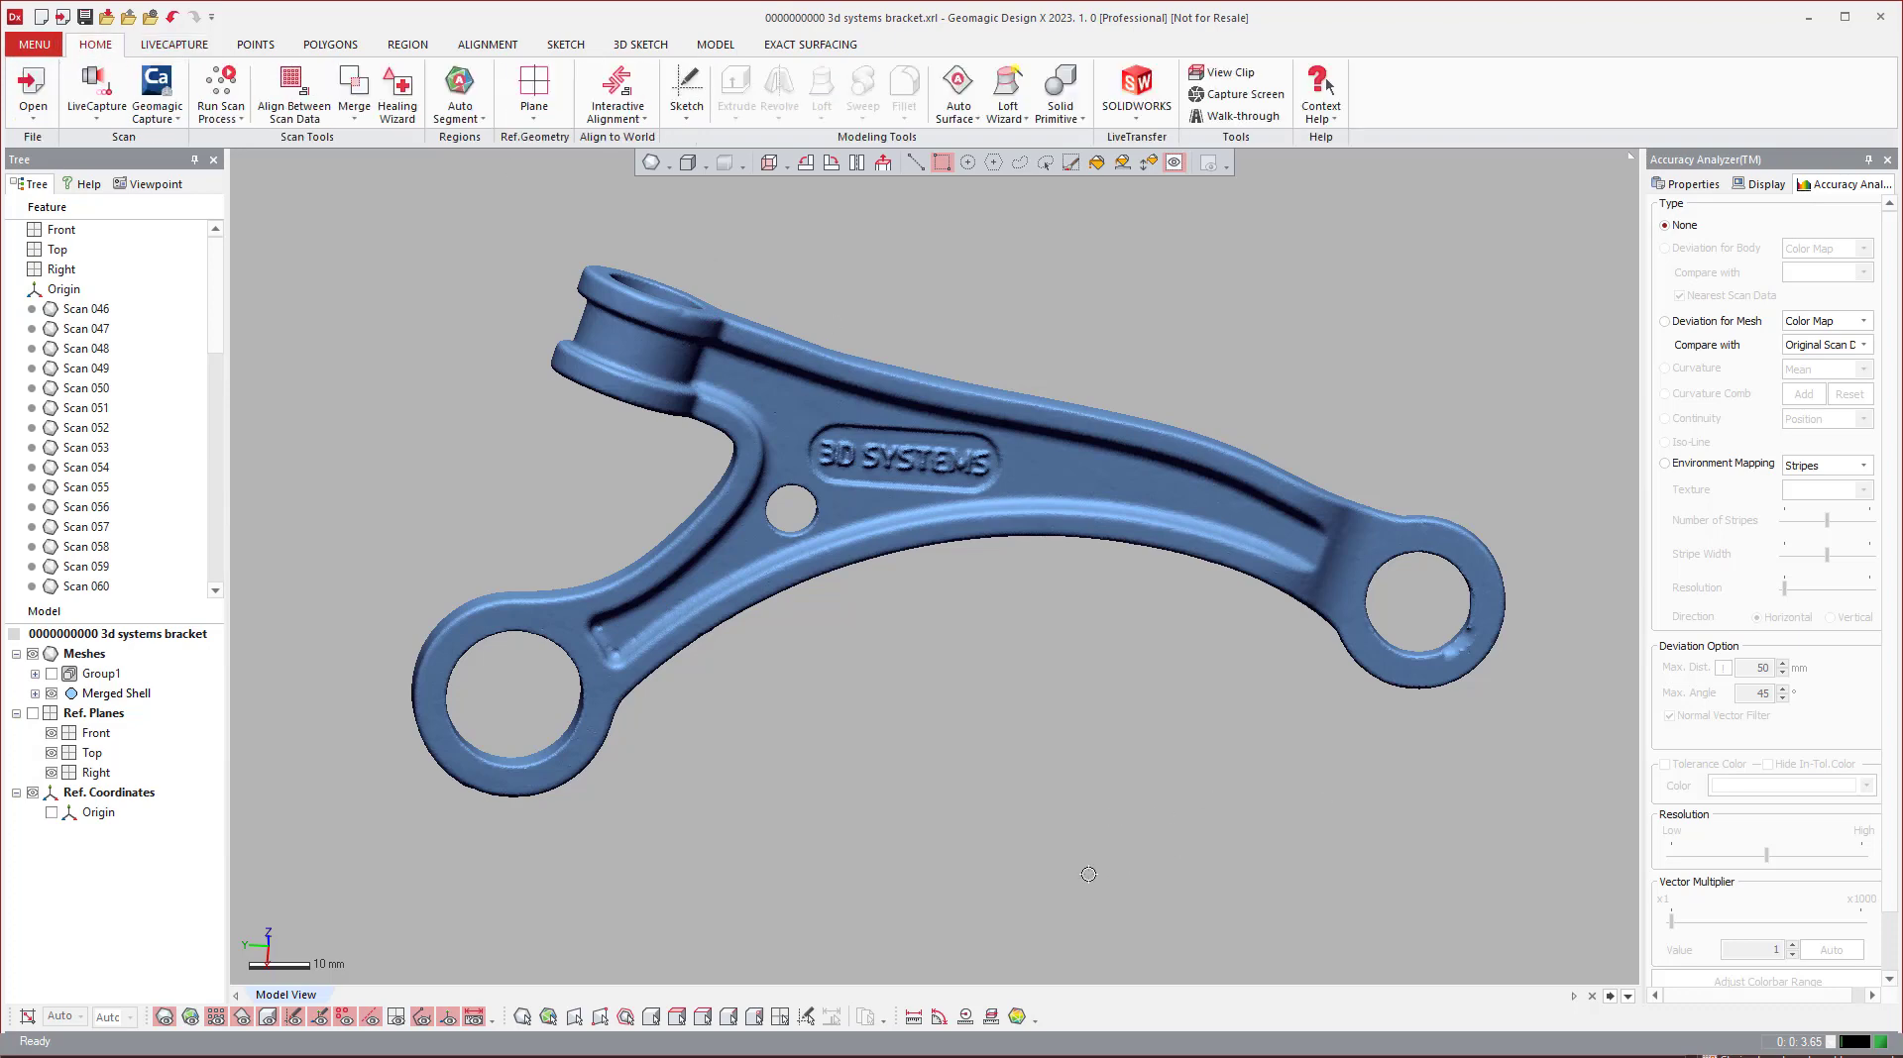
right_click_drag(1087, 880, 979, 711)
scroll(979, 711, "up", 2)
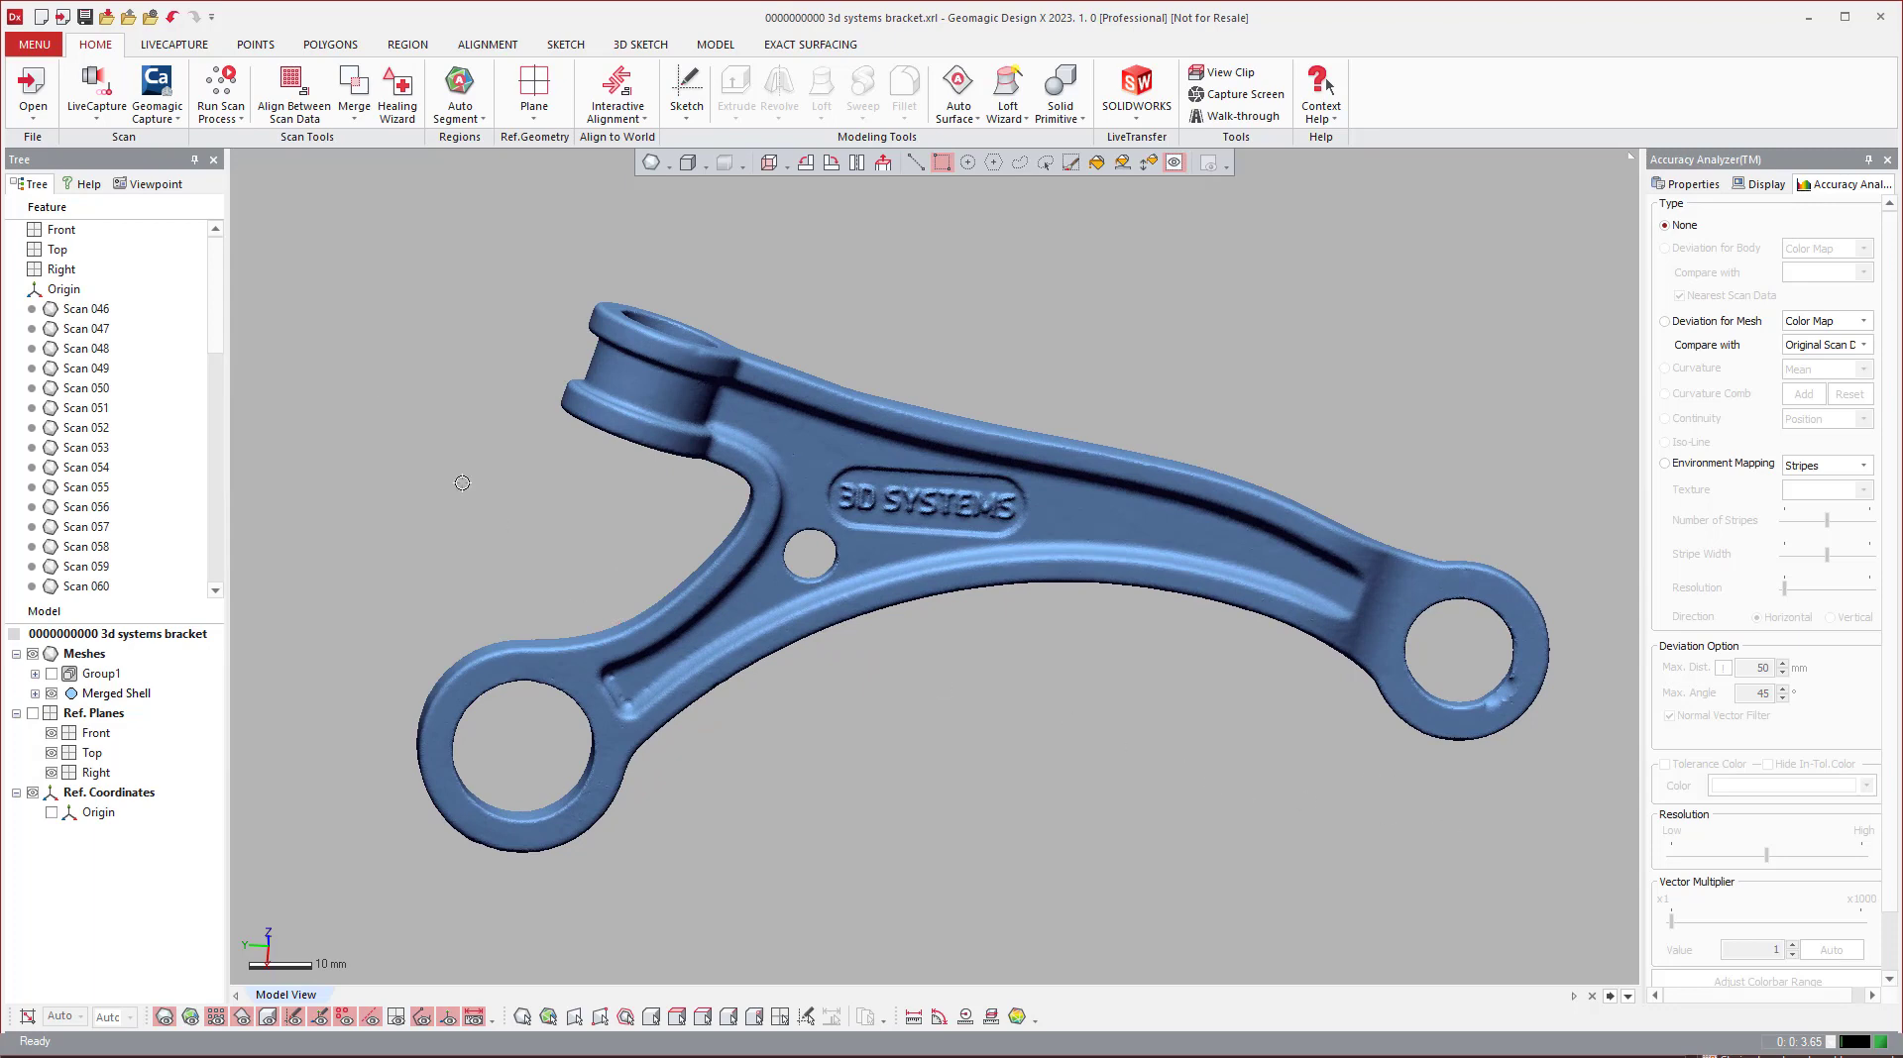
left_click(231, 120)
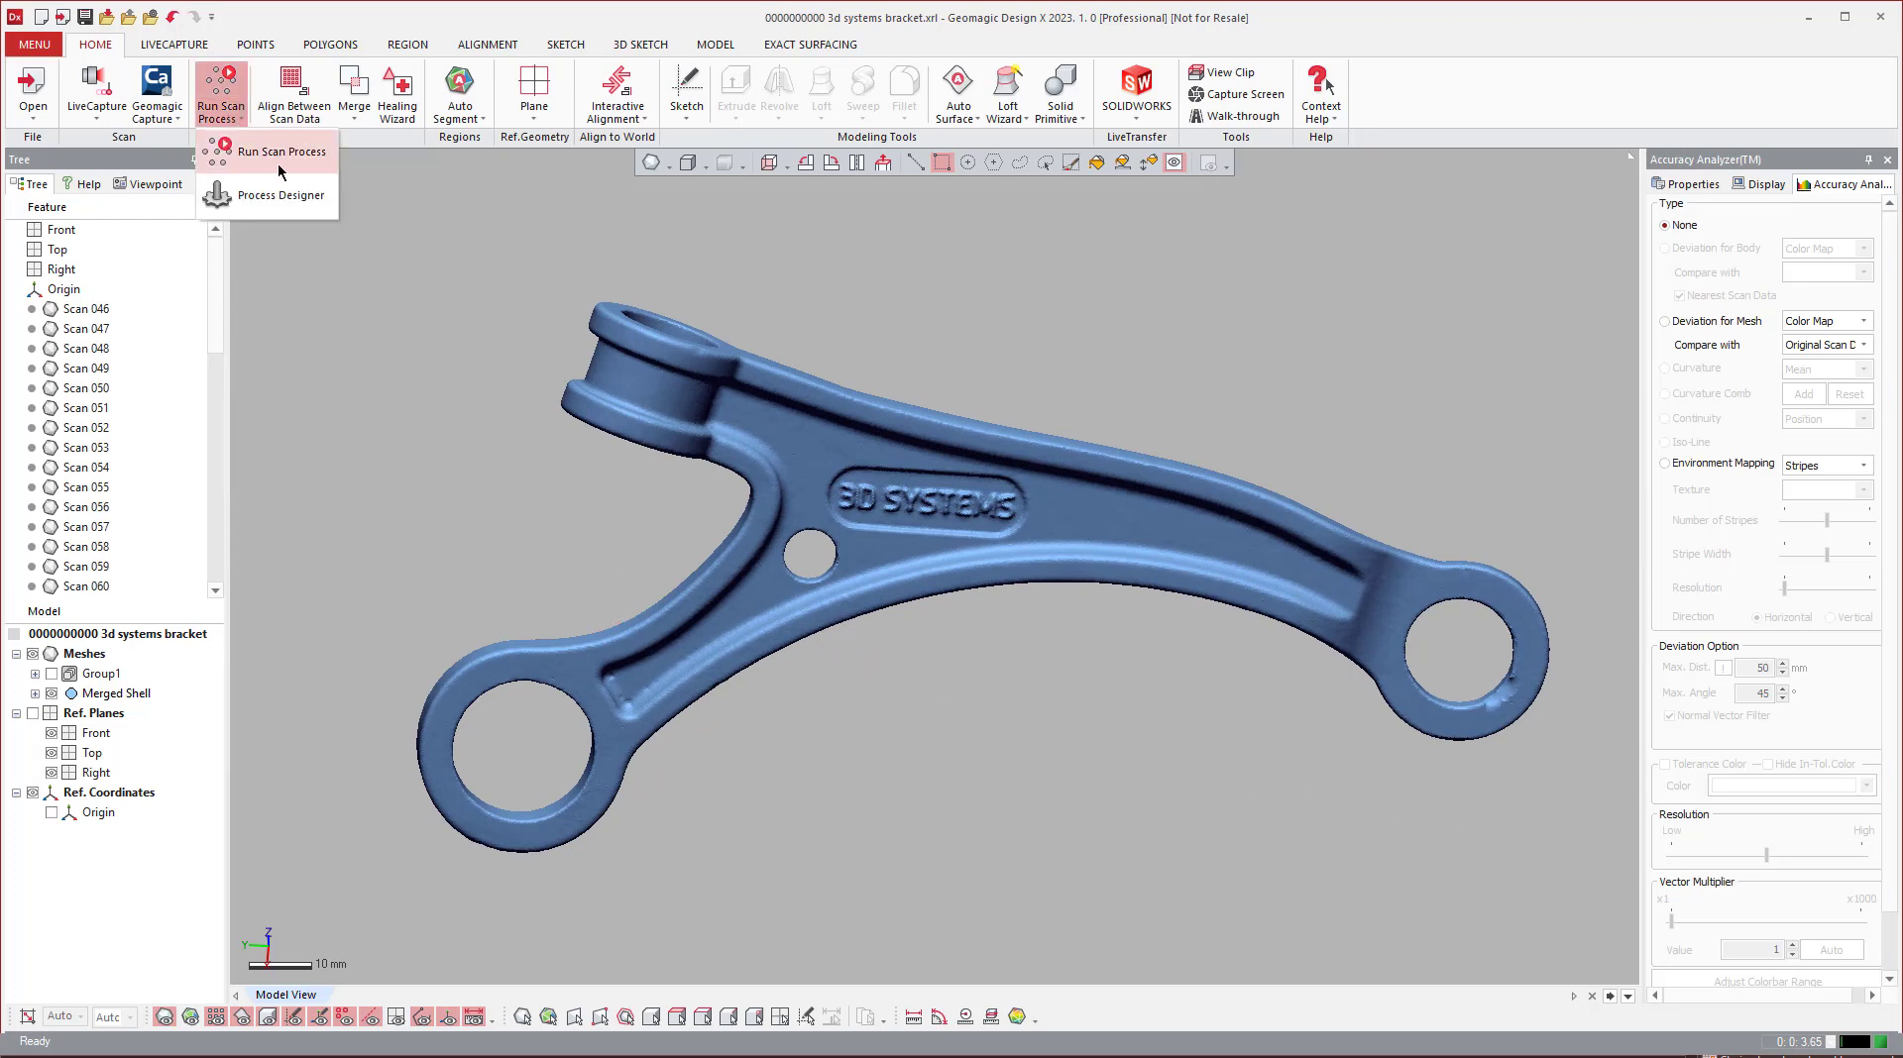
left_click(357, 235)
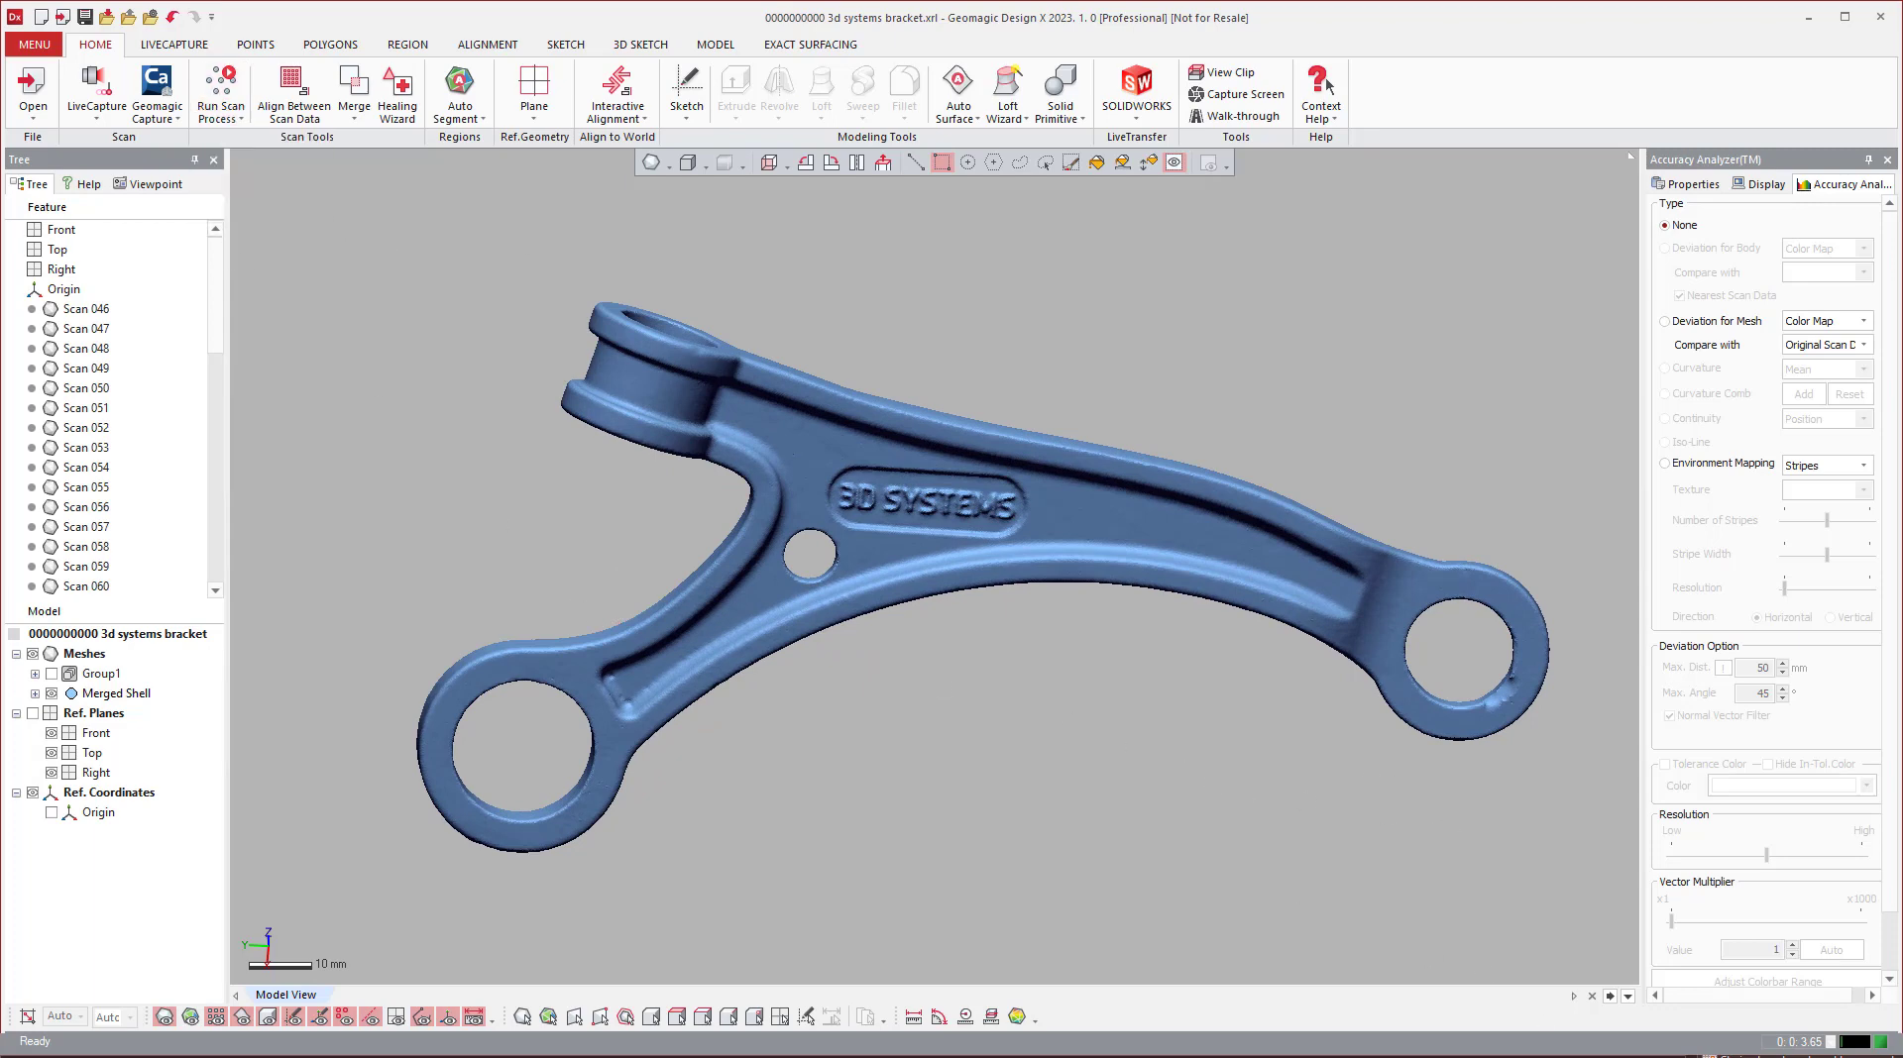